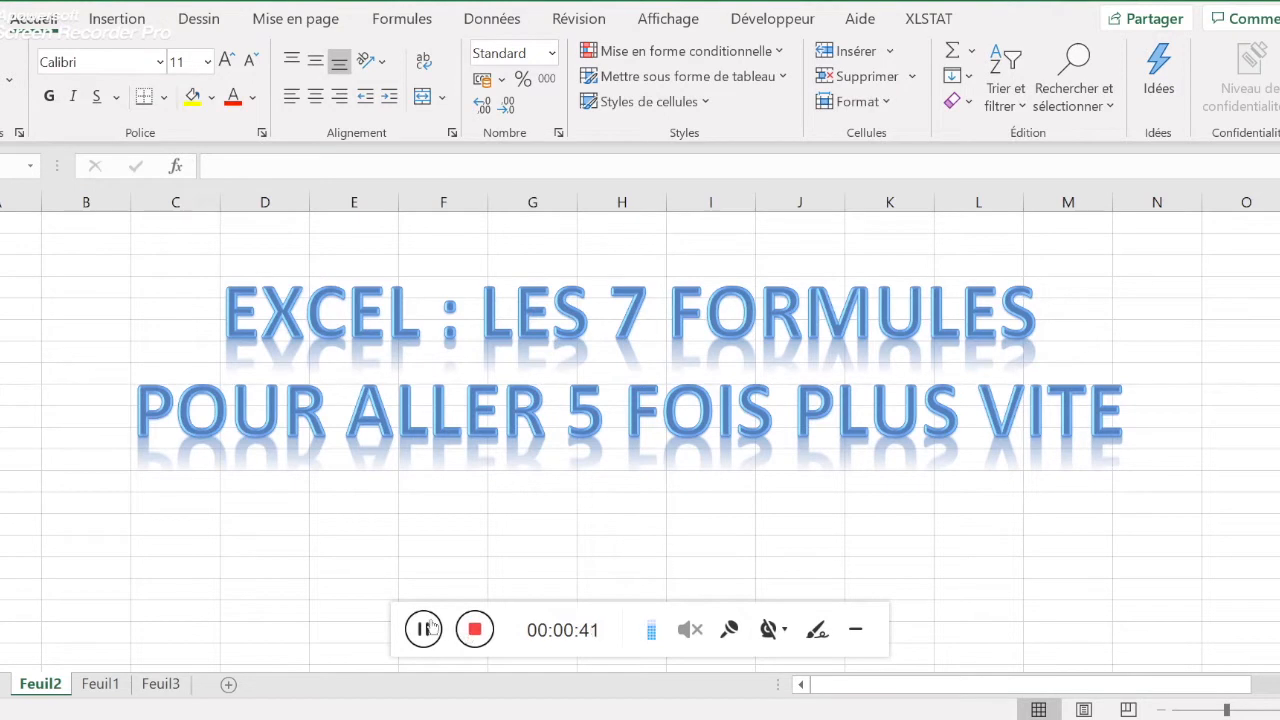
Open the Feuil1 sheet and examine the filled source tables and the empty blue-headed tables below them
click(103, 684)
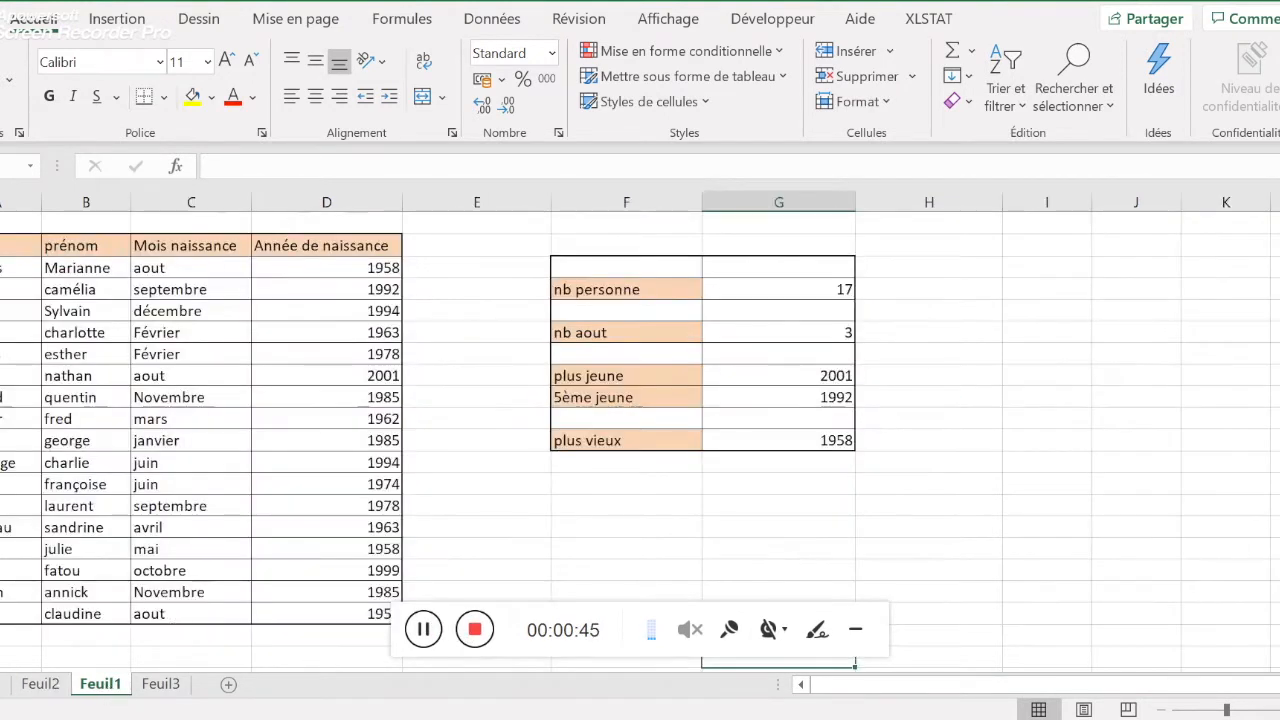
scroll(131, 486, down, 7)
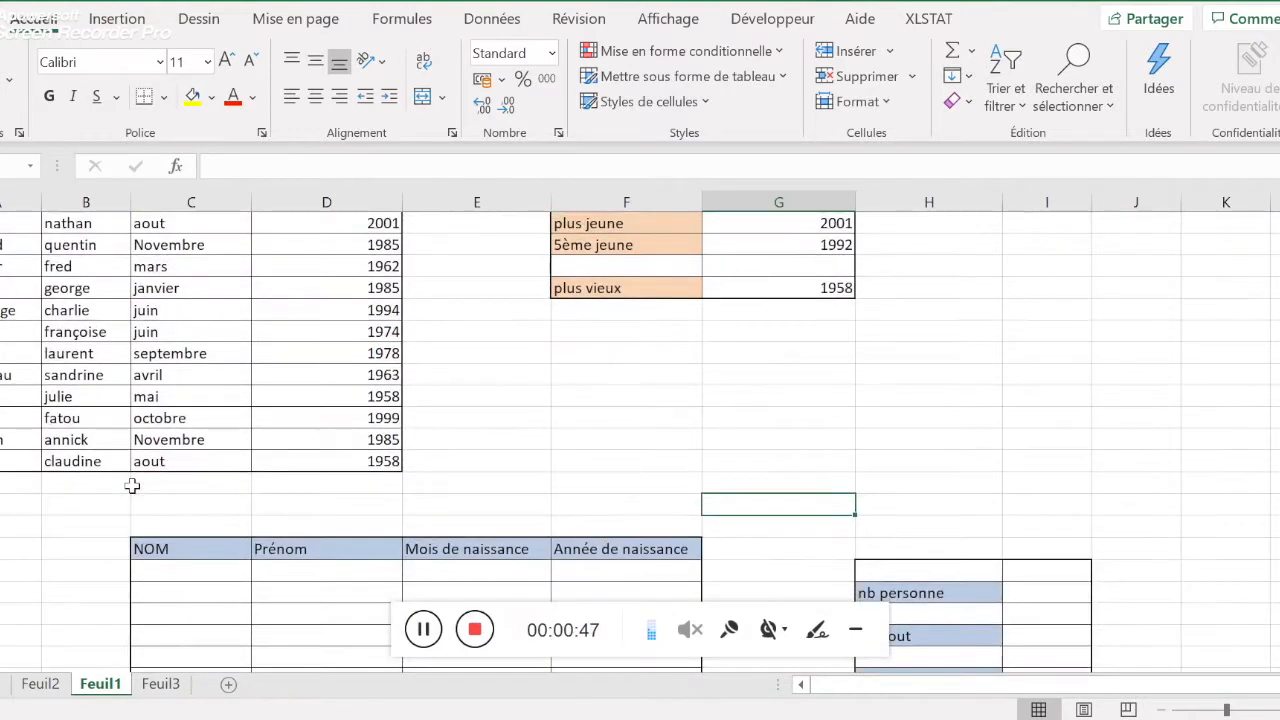
scroll(131, 486, up, 7)
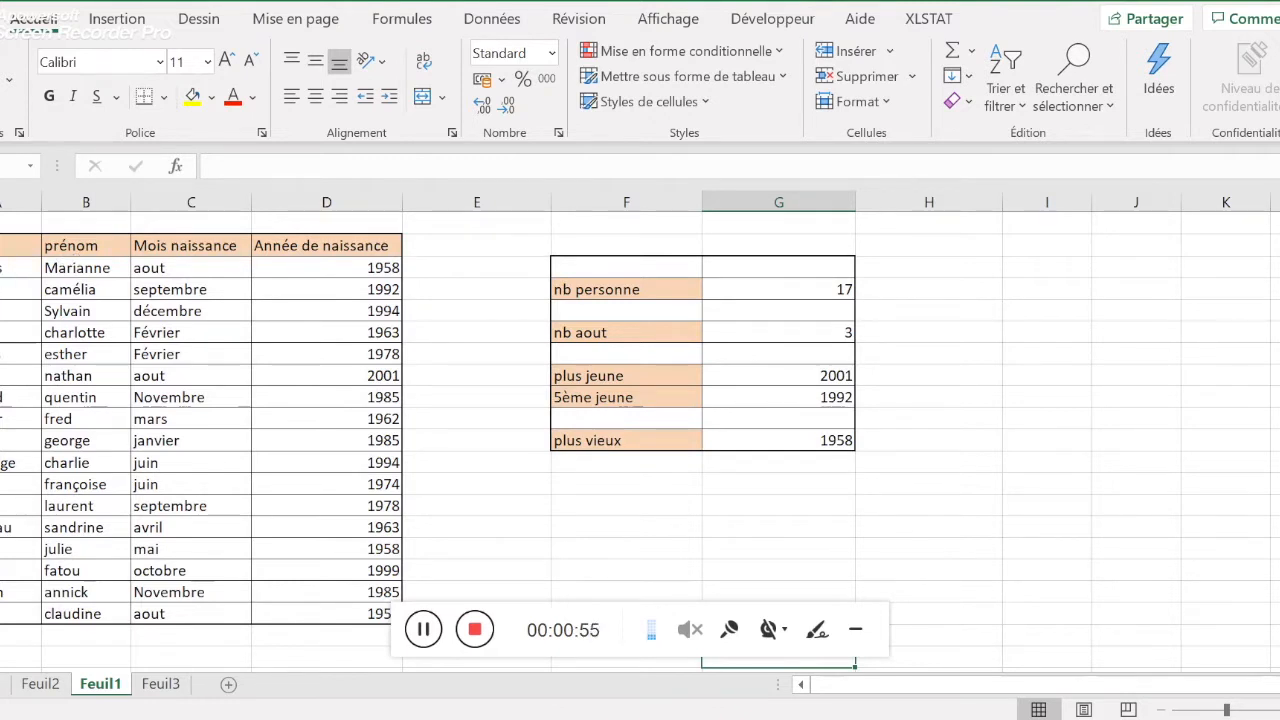
click(14, 246)
drag(20, 267, 20, 613)
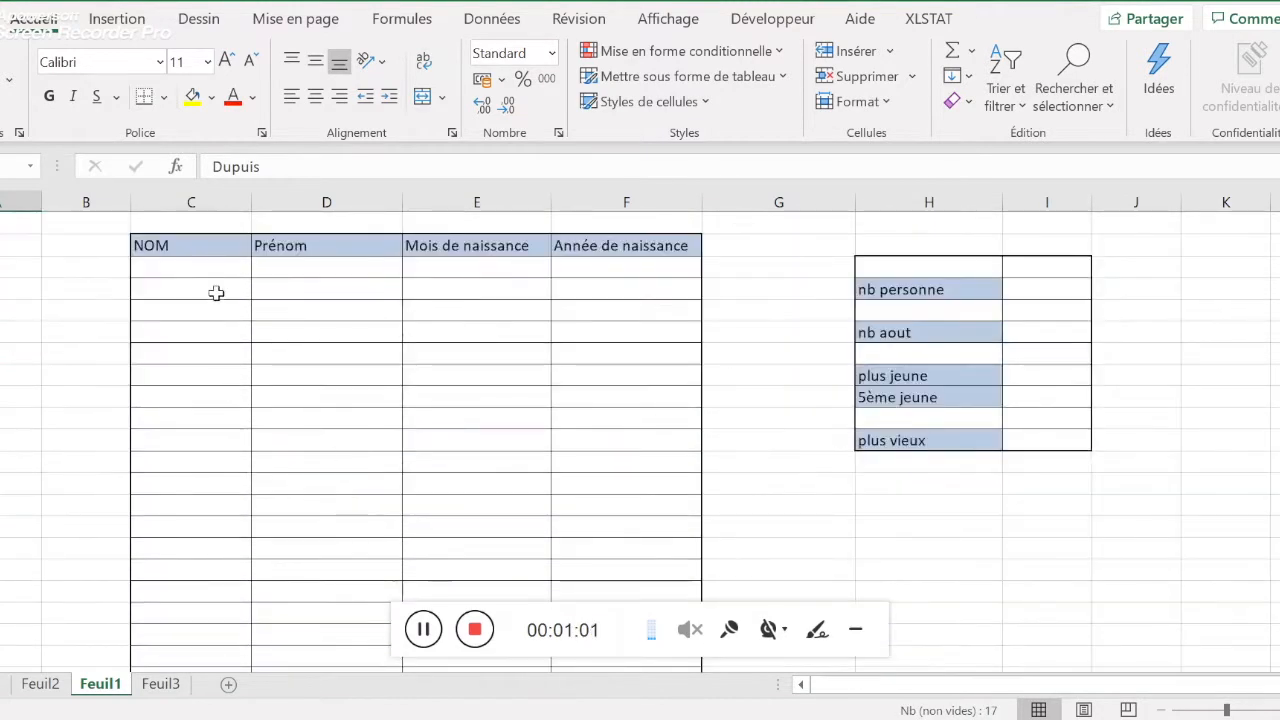
drag(205, 267, 207, 610)
scroll(207, 610, down, 5)
scroll(207, 603, up, 9)
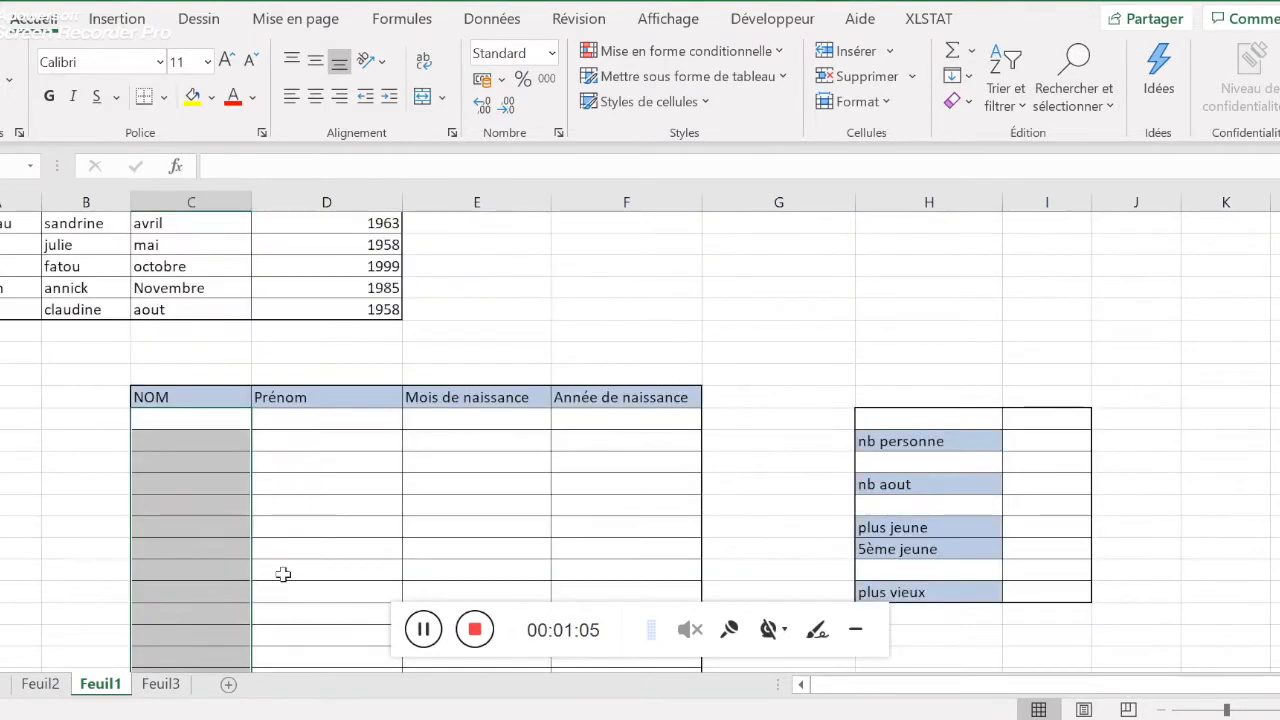
click(424, 630)
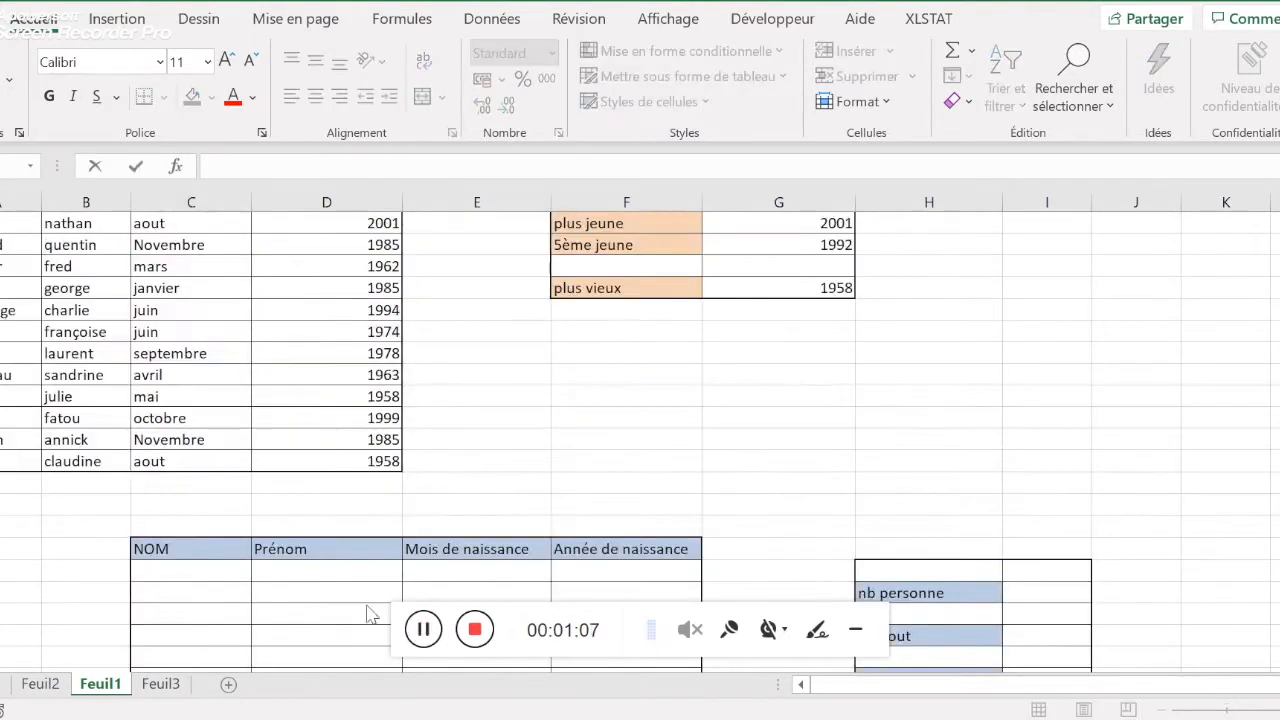
scroll(374, 609, up, 3)
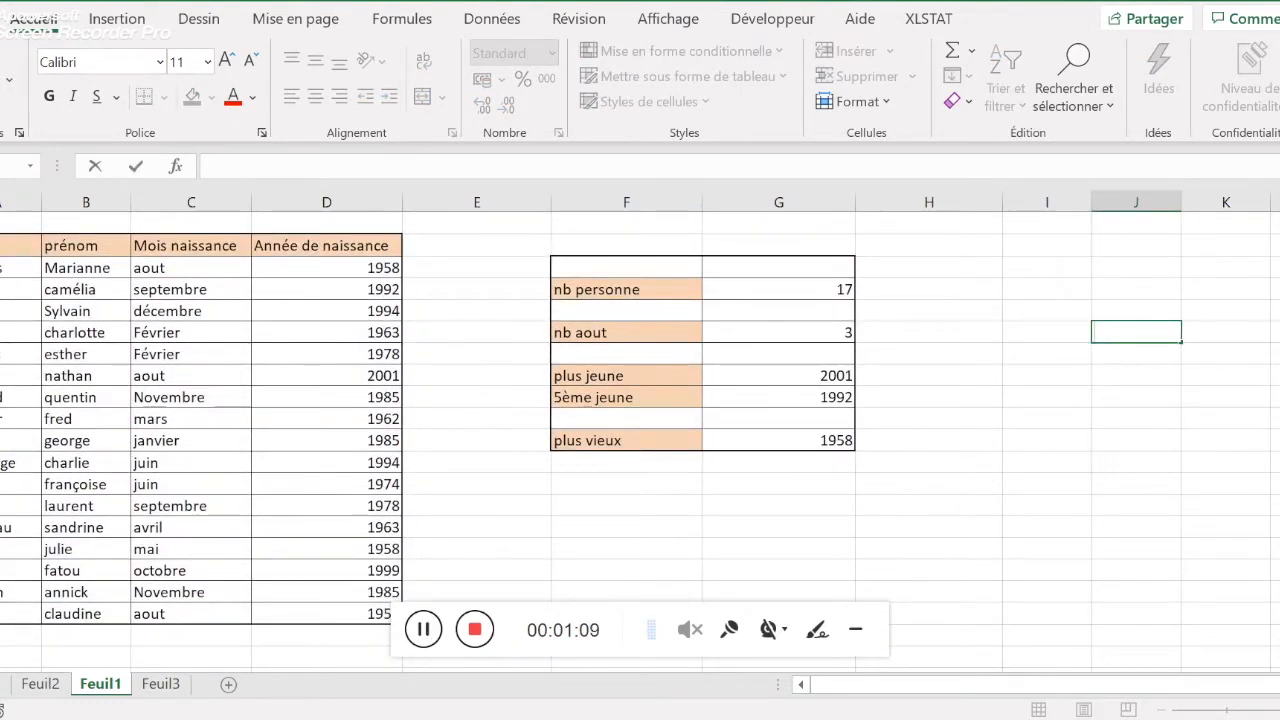
click(16, 268)
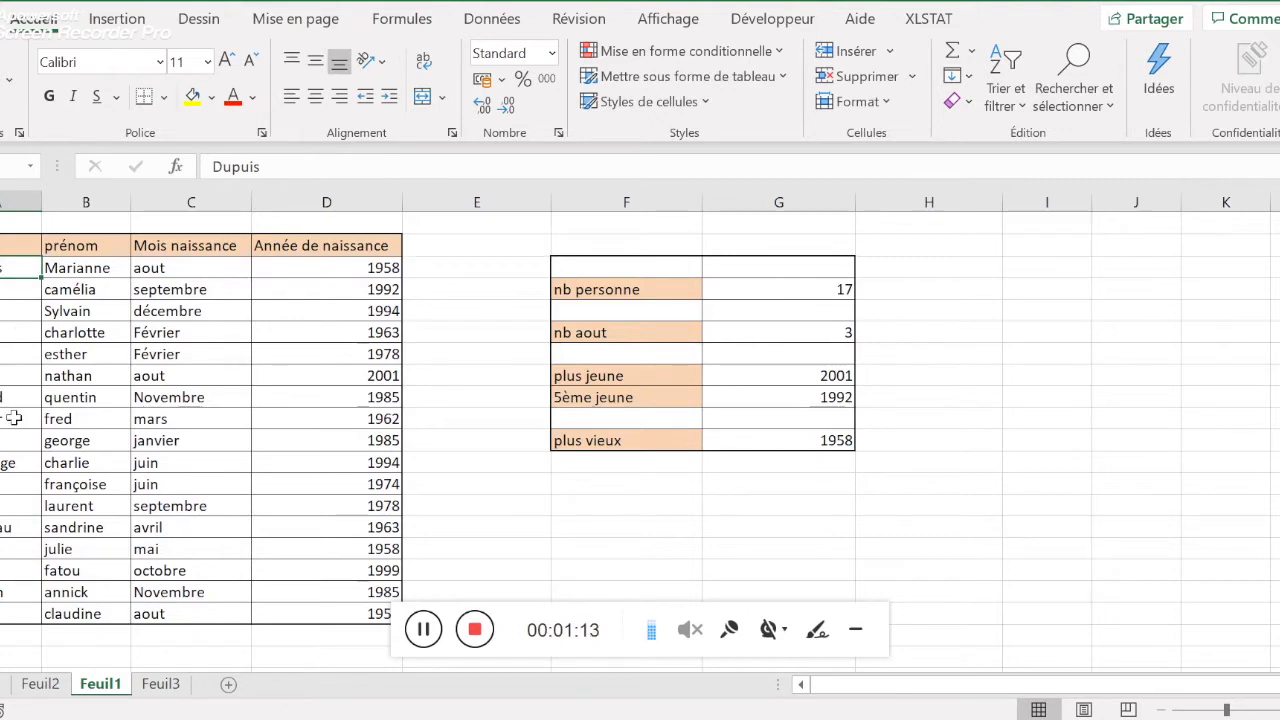
scroll(14, 418, down, 2)
scroll(14, 418, down, 5)
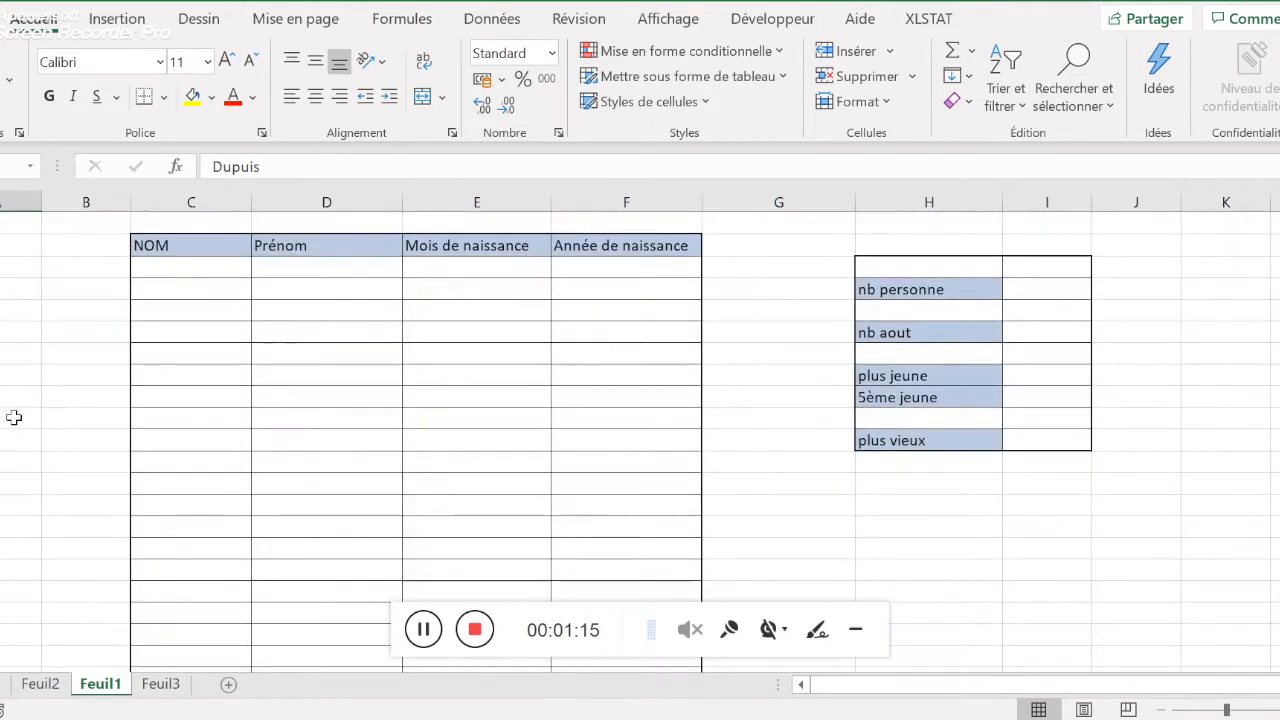
Enter the formula =MAJUSCULE(A3) in the first empty cell under NOM in the blue-headed table
drag(166, 251, 149, 299)
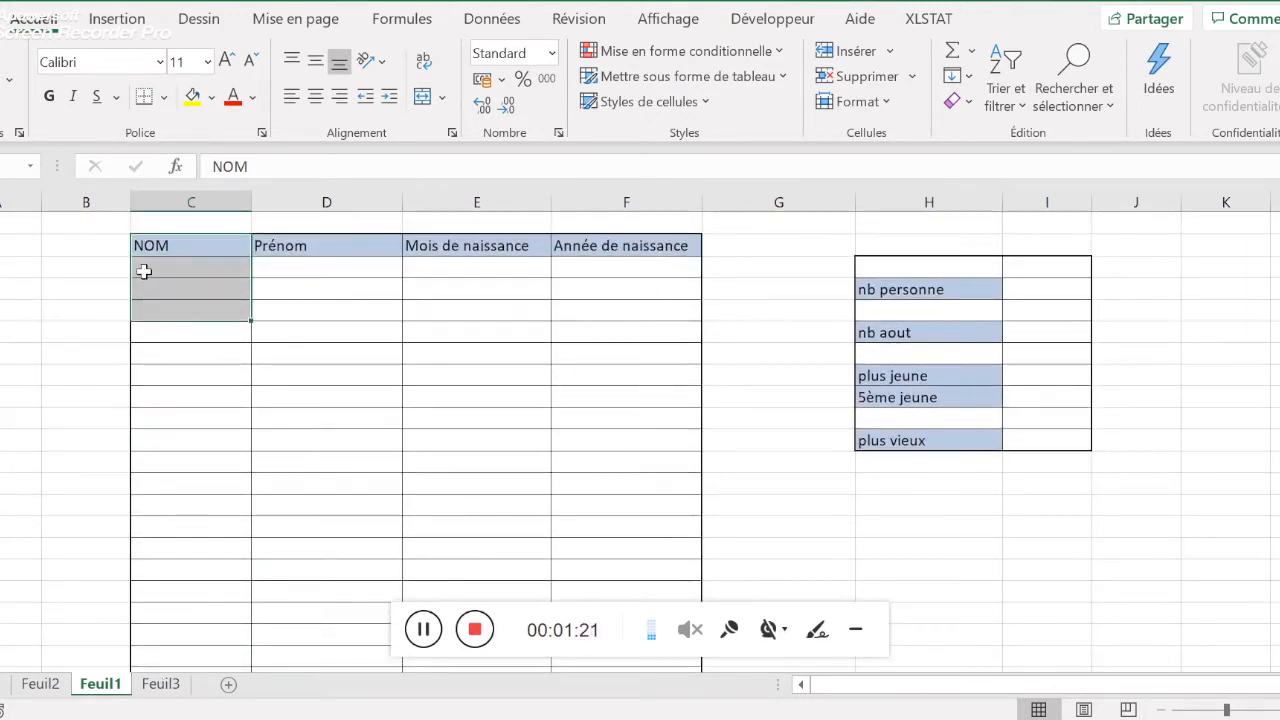
click(144, 271)
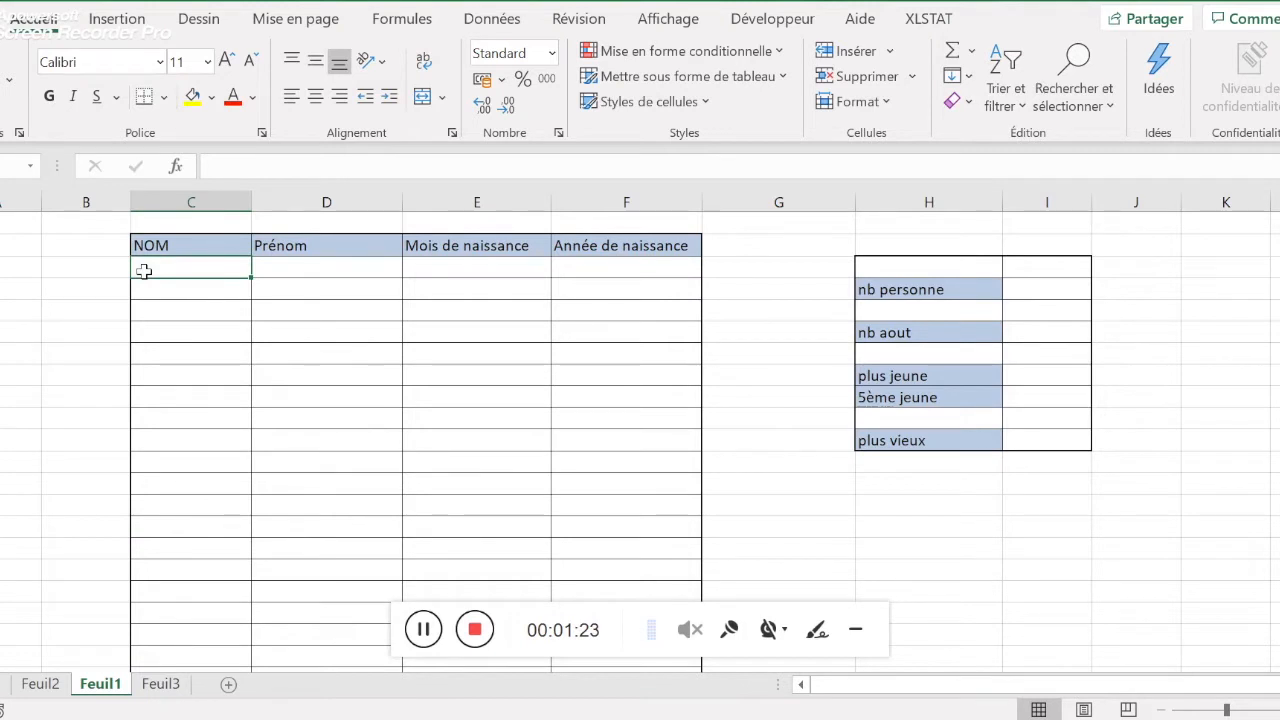
text(=)
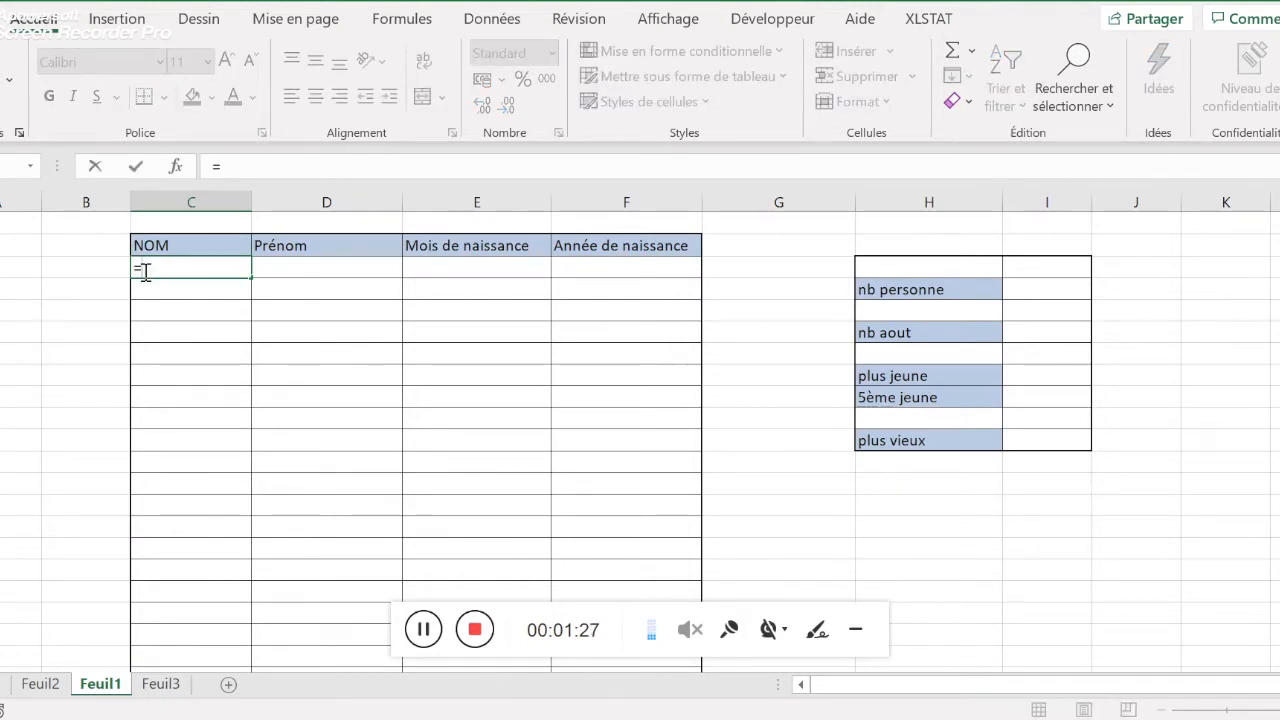
text(Maju)
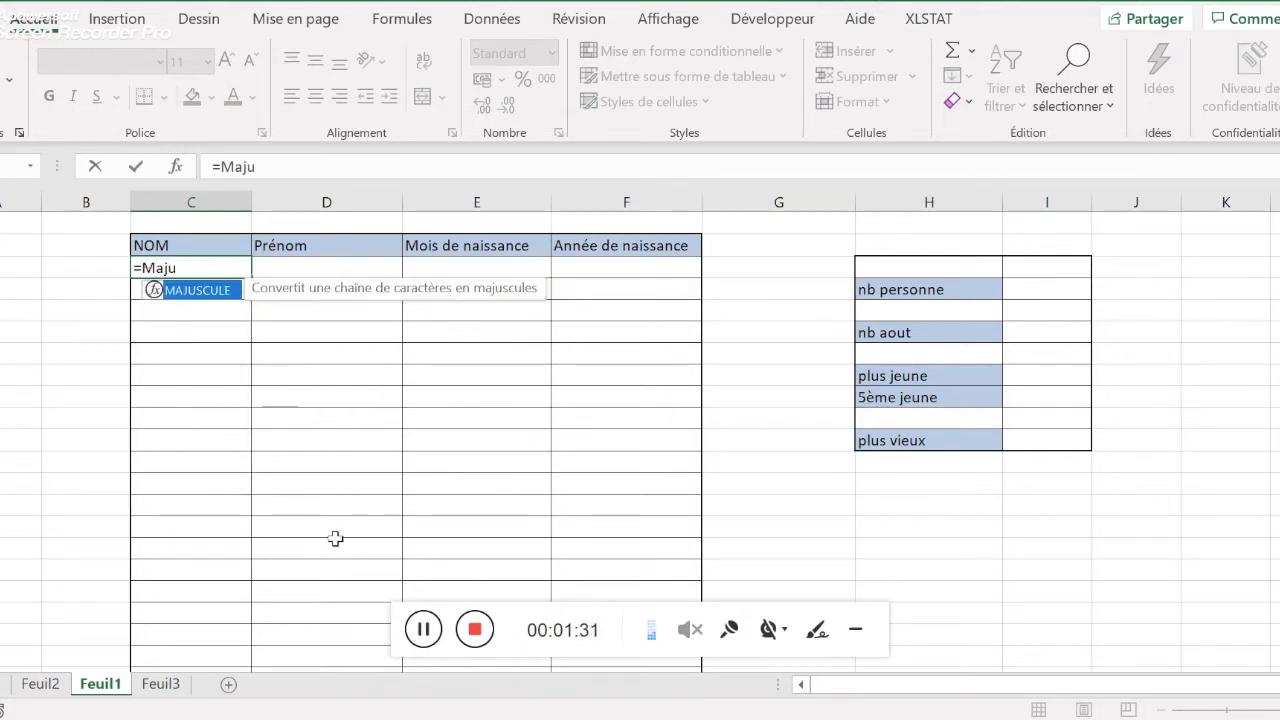
click(423, 629)
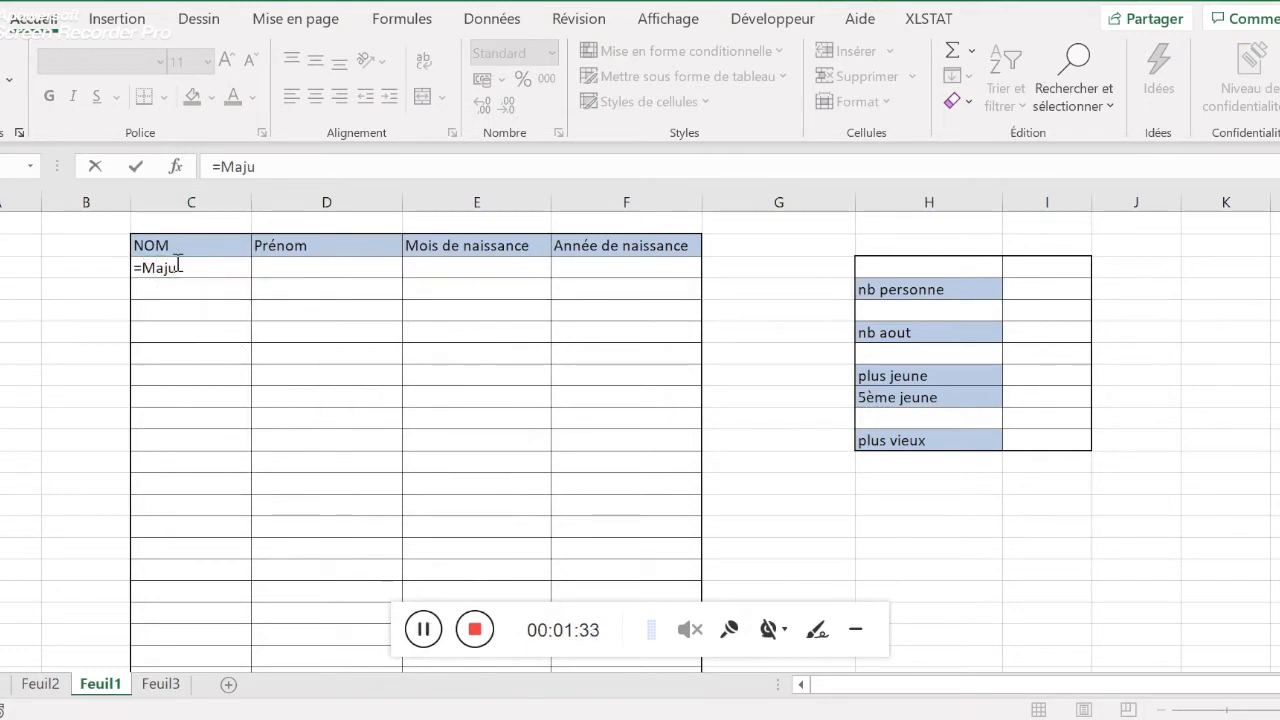
click(178, 264)
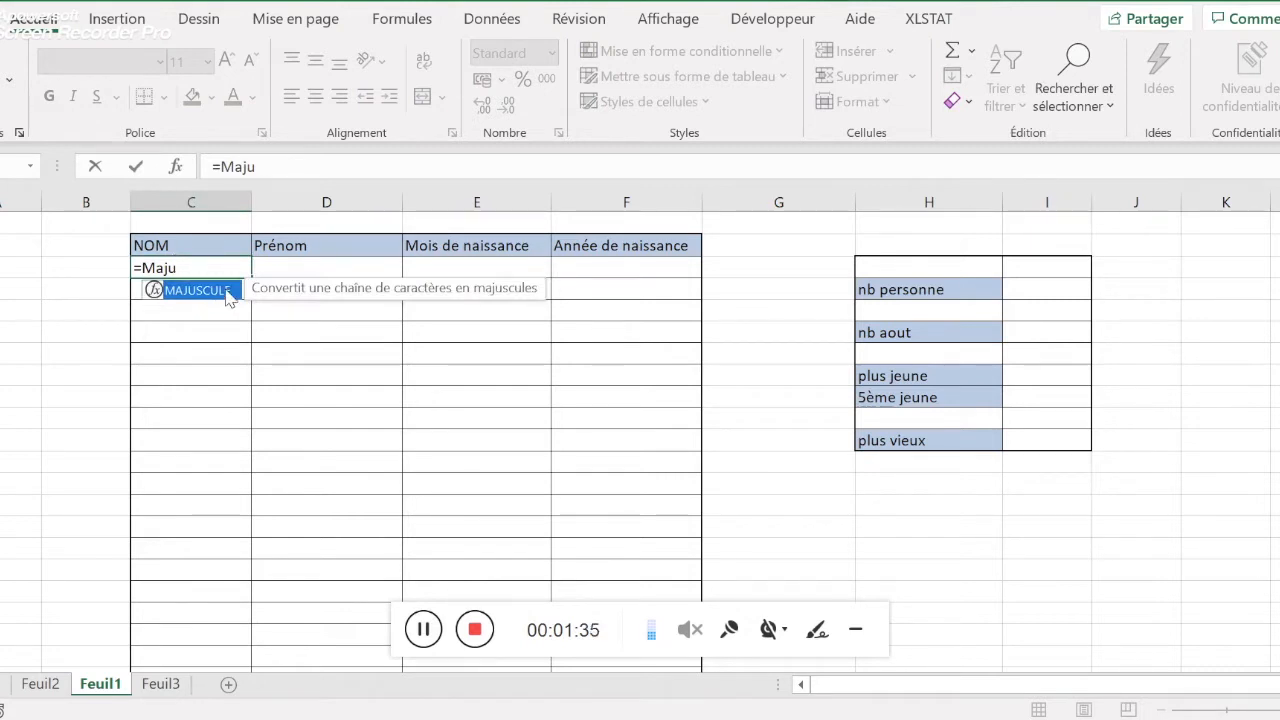
double_click(197, 290)
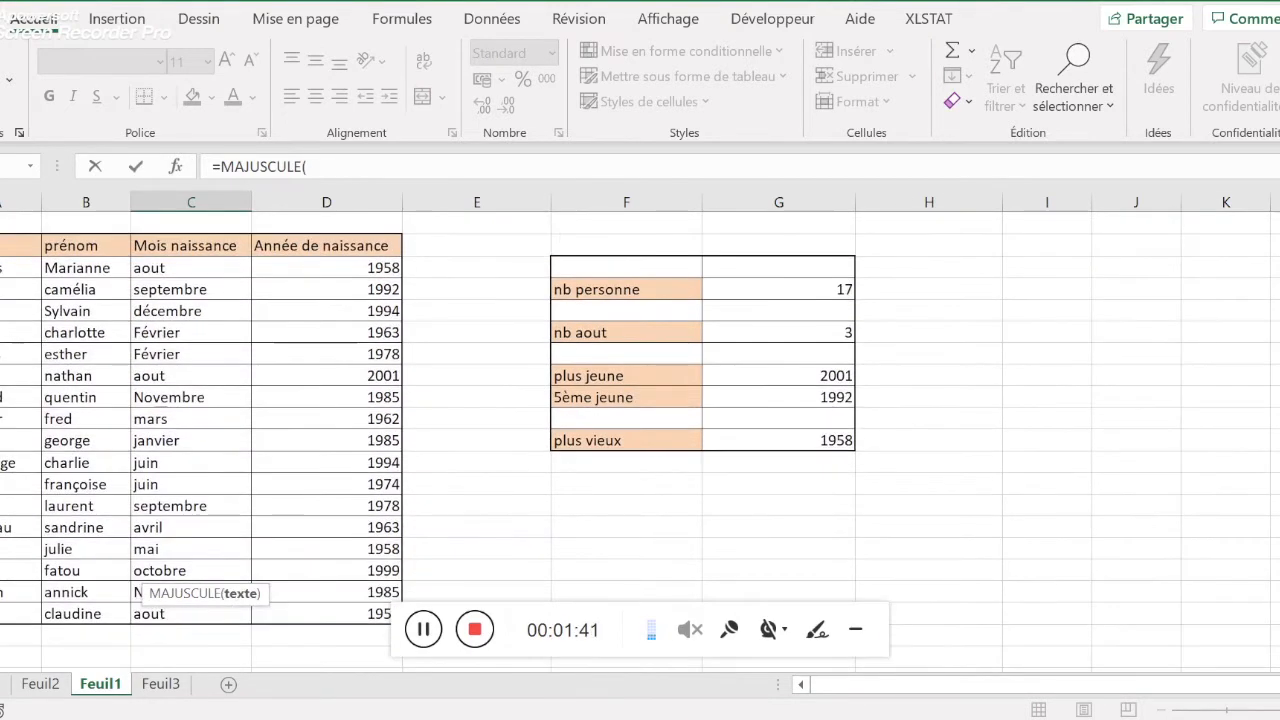
click(20, 268)
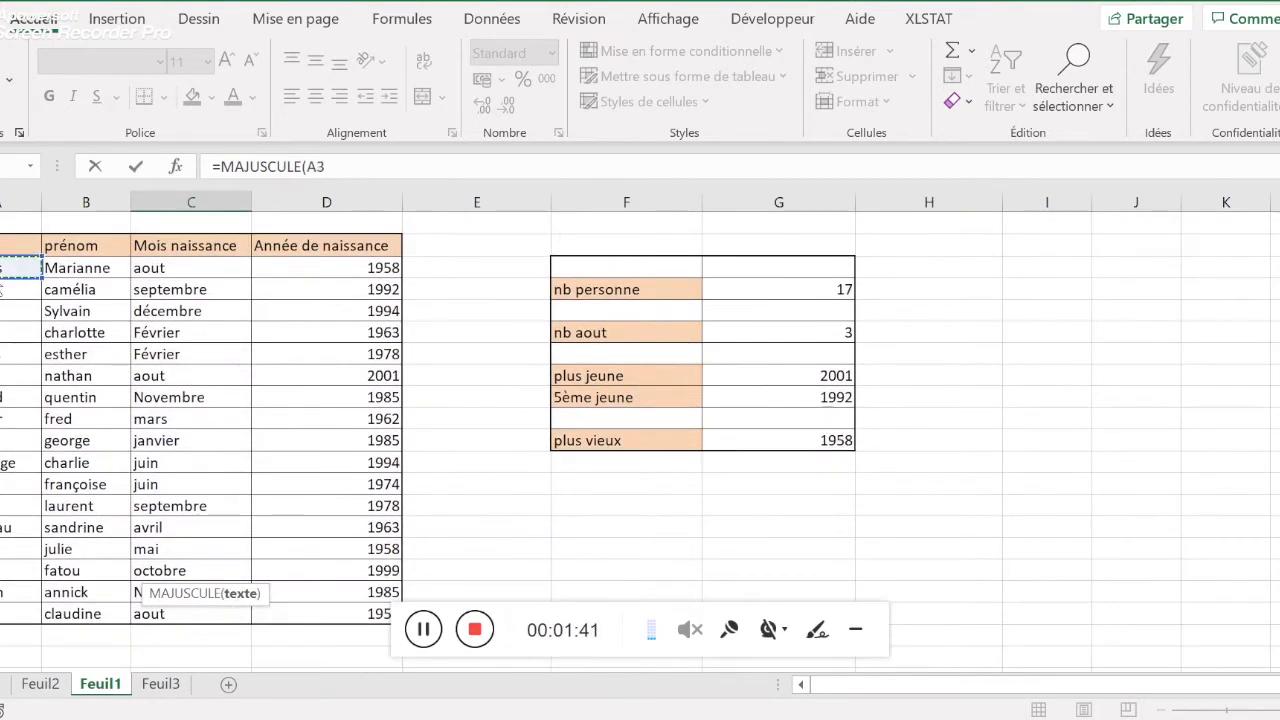
scroll(278, 385, down, 5)
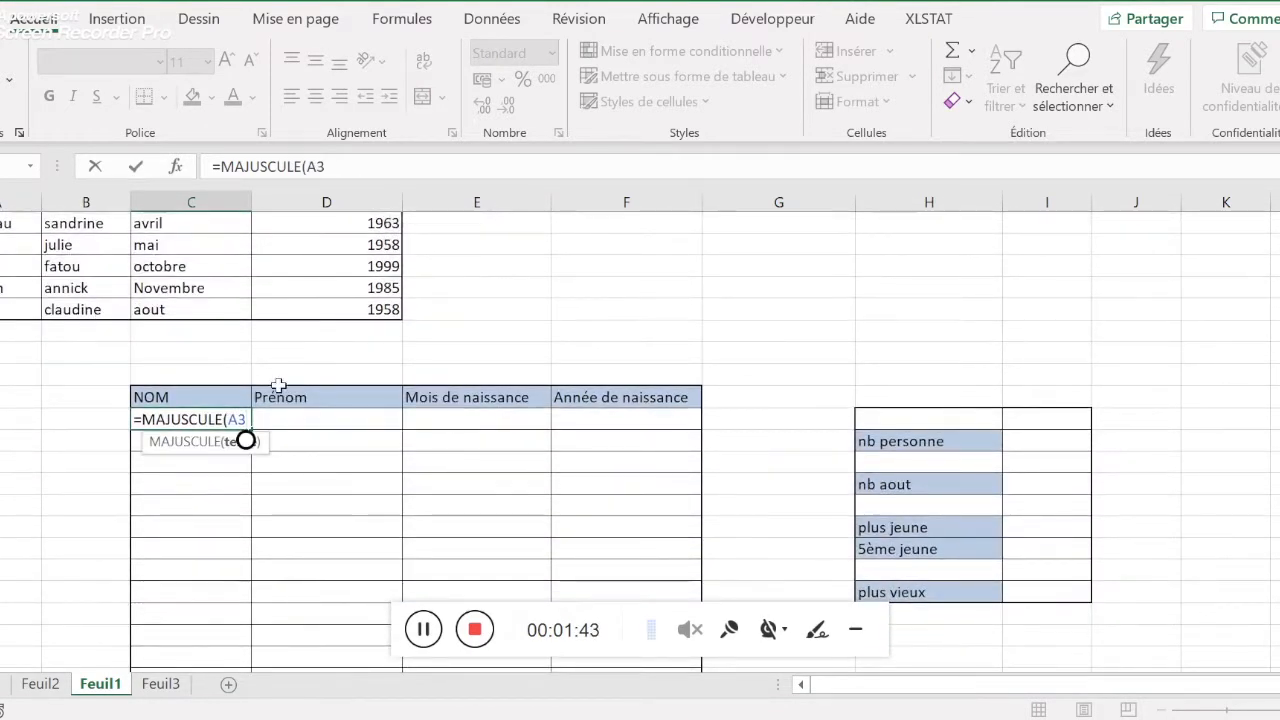
text())
key(Return)
Fill the MAJUSCULE formula down the NOM column to the last row of the blue-headed table
scroll(278, 385, up, 5)
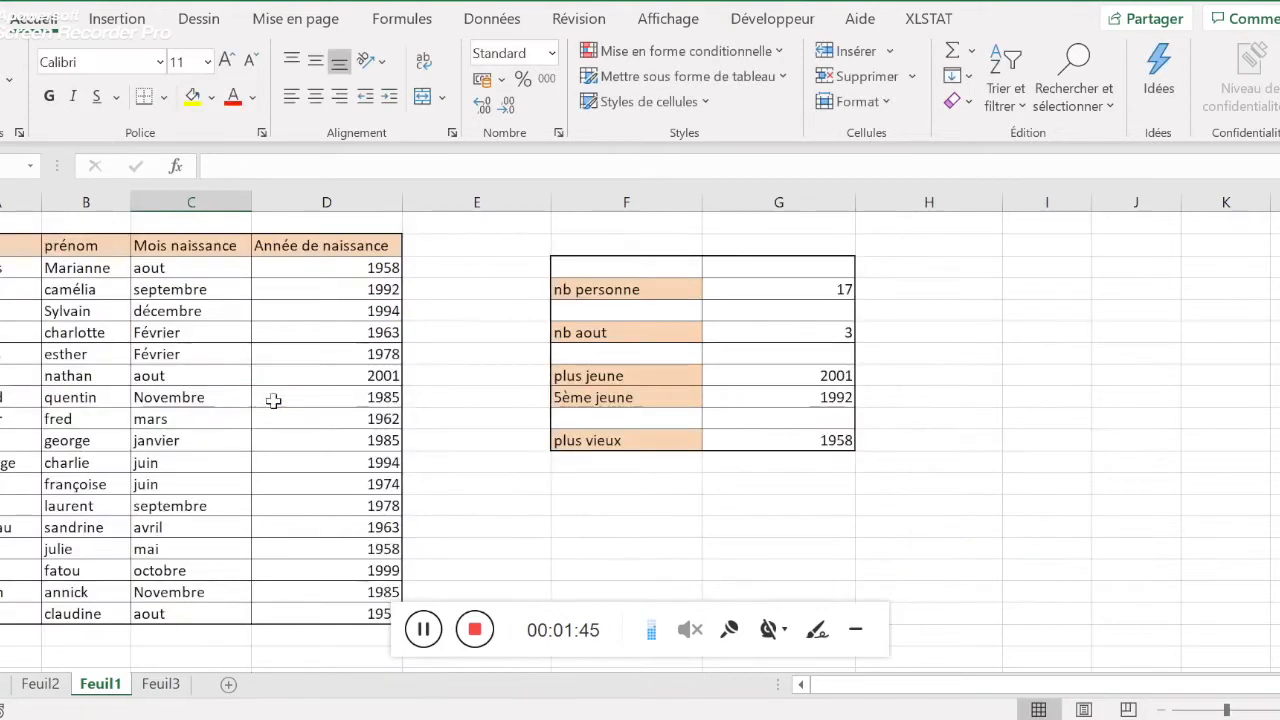
scroll(243, 351, down, 5)
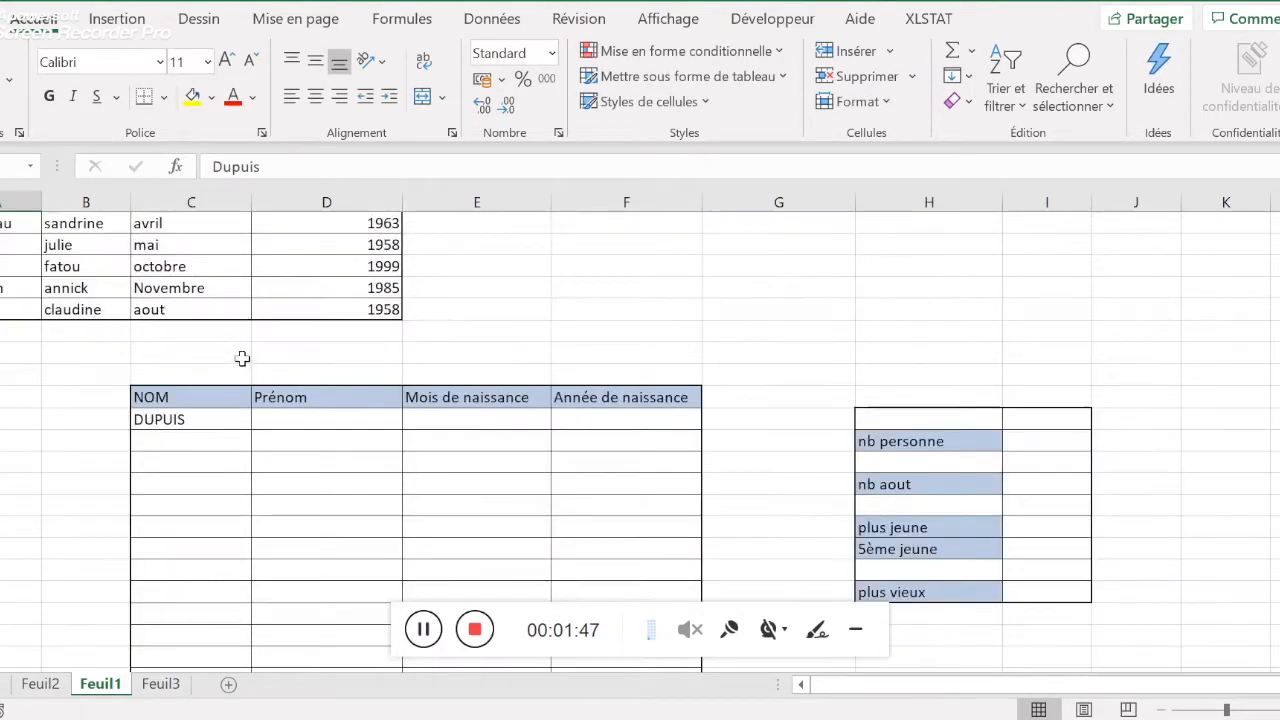
click(172, 418)
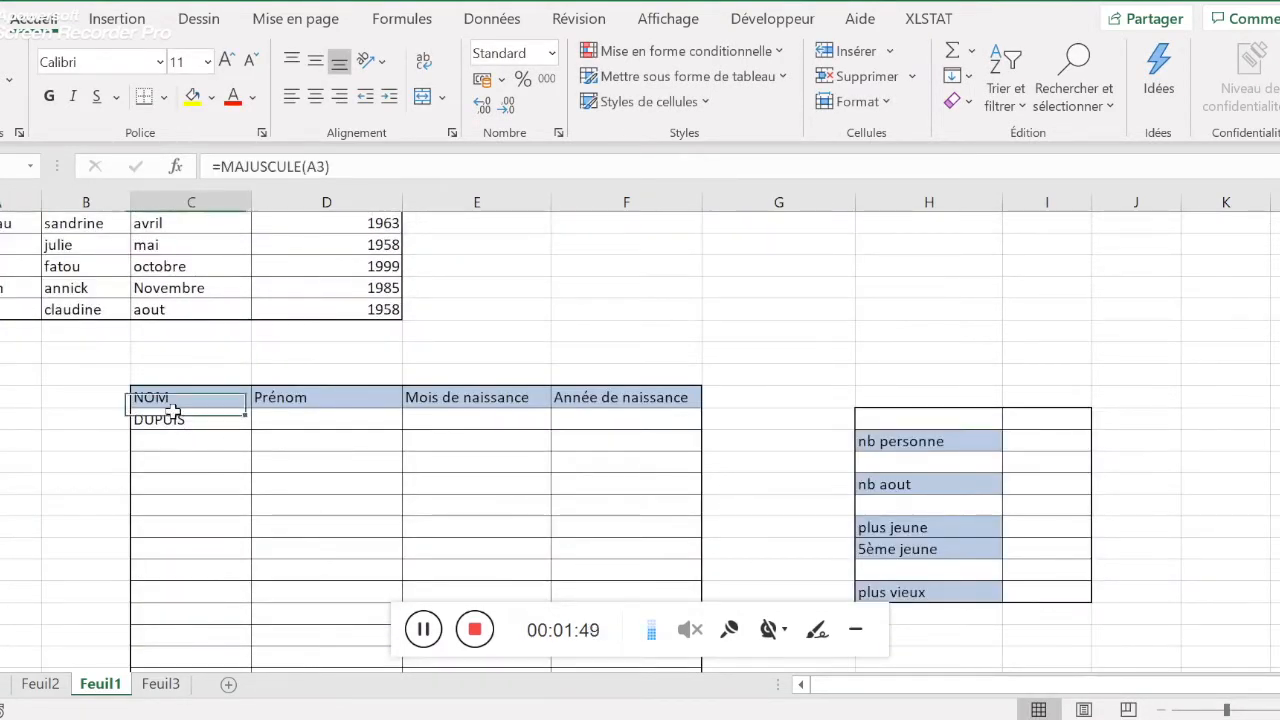
drag(253, 429, 210, 650)
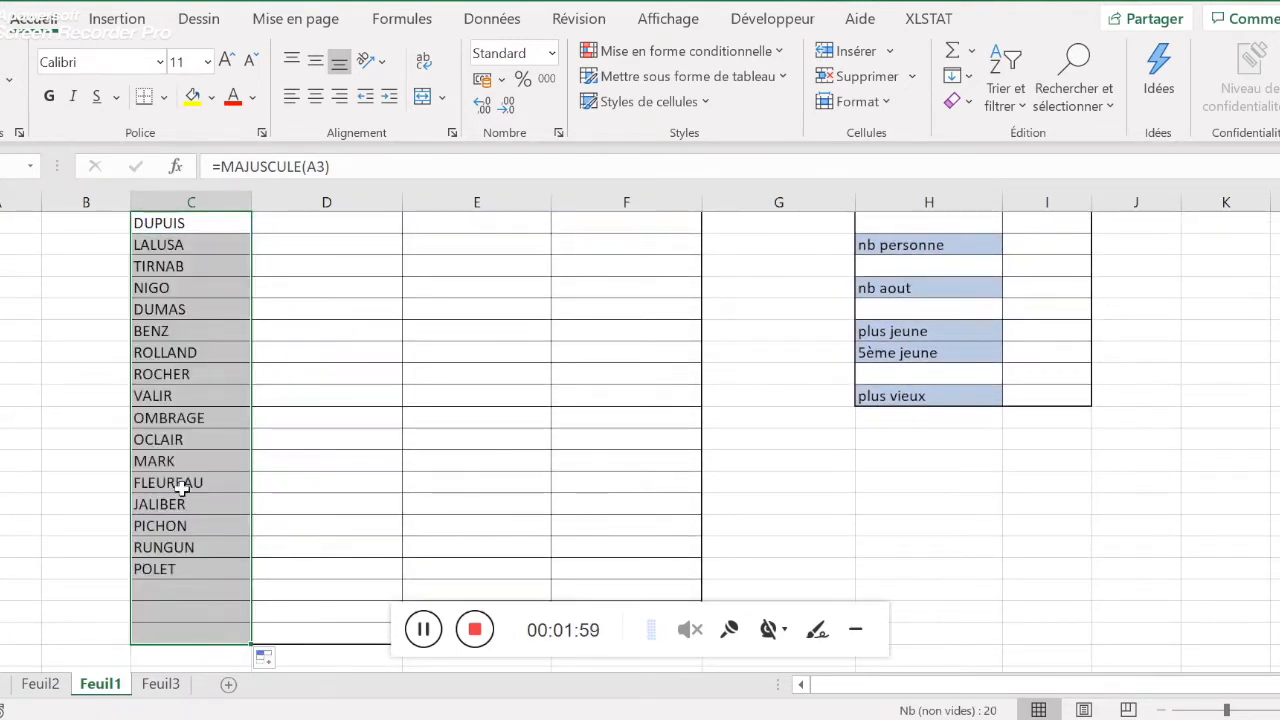
Compare the uppercase NOM column with the source table and review the capitalization of the source prénom column
scroll(170, 485, up, 7)
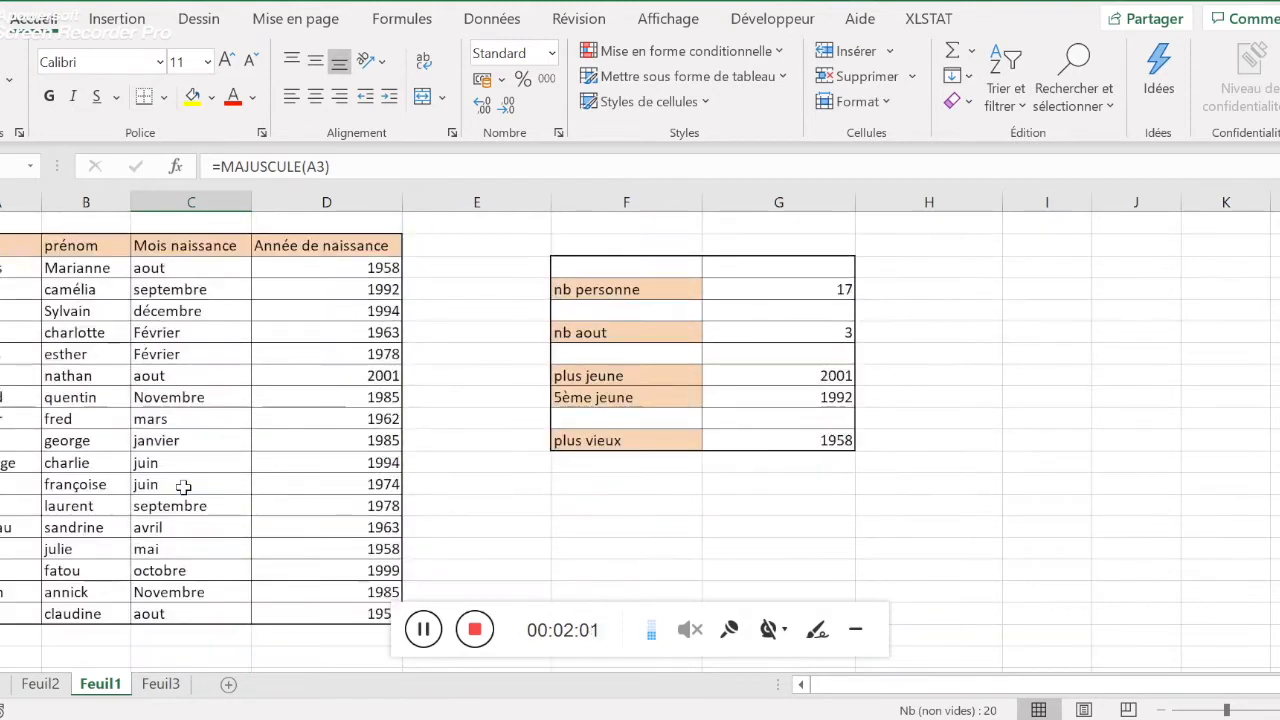
scroll(184, 487, down, 2)
scroll(184, 487, down, 5)
click(171, 457)
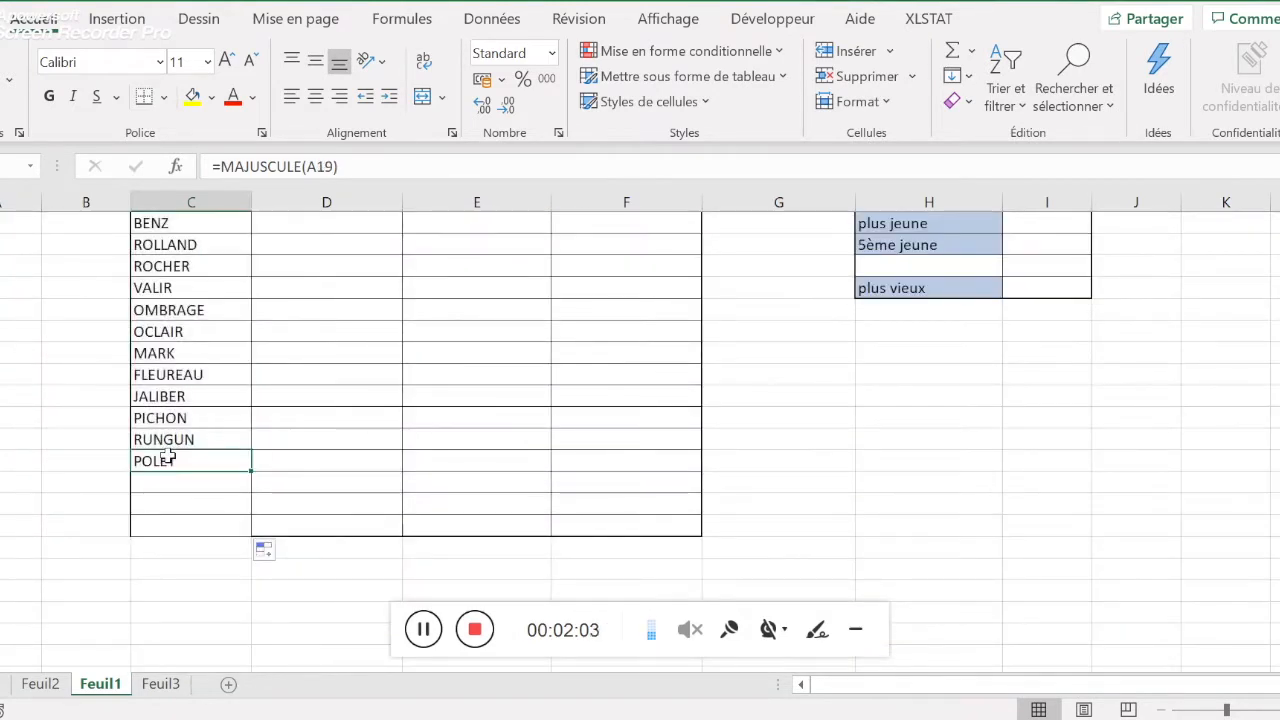
scroll(170, 456, up, 5)
scroll(182, 420, down, 5)
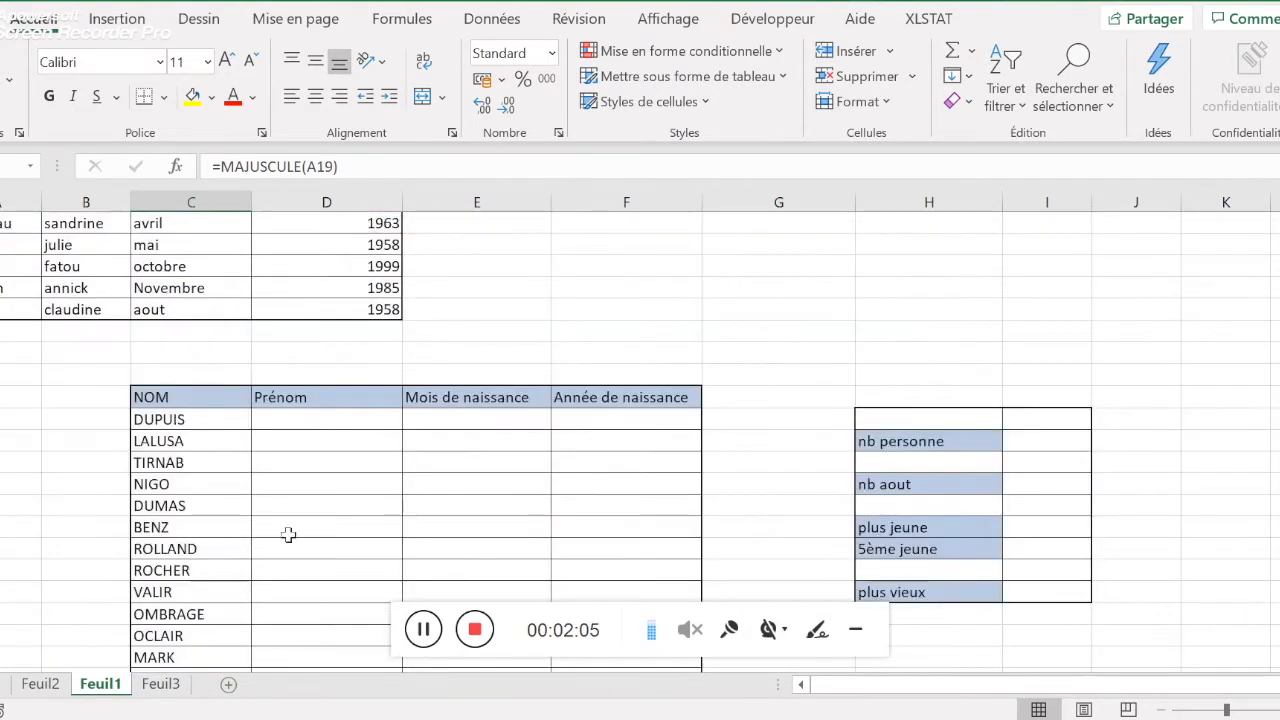
scroll(305, 518, up, 5)
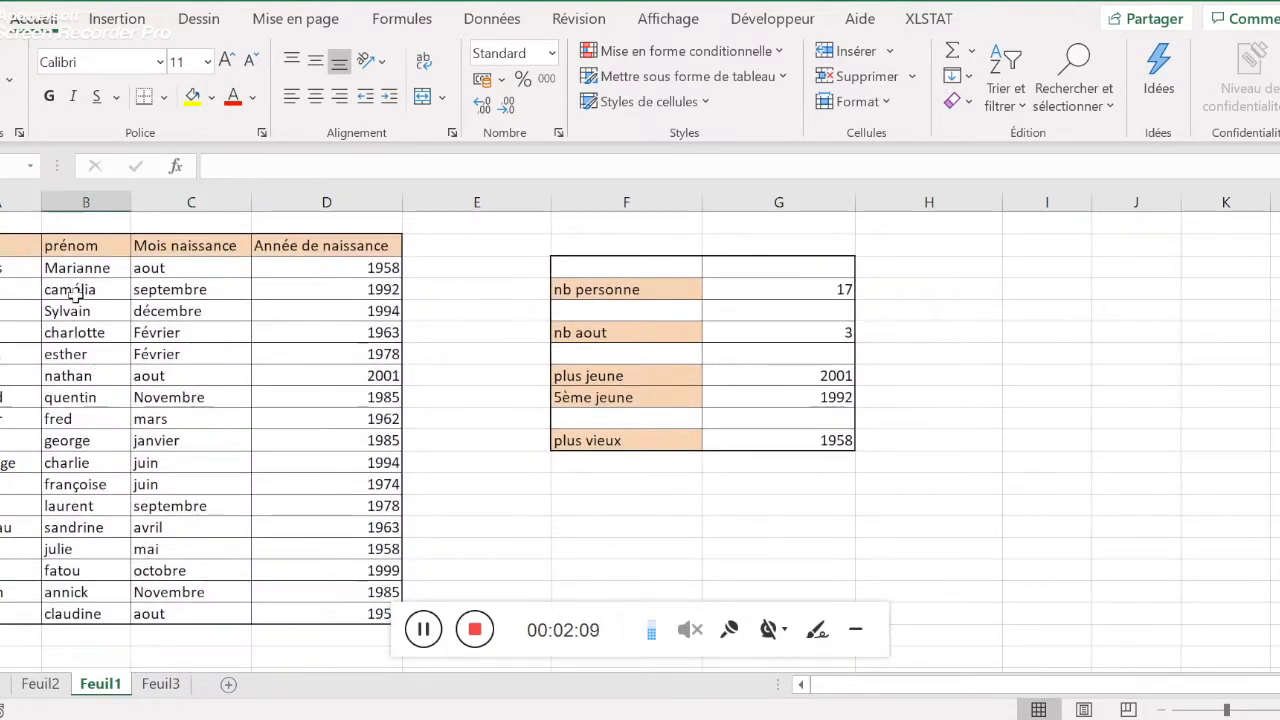
click(78, 268)
drag(78, 268, 86, 613)
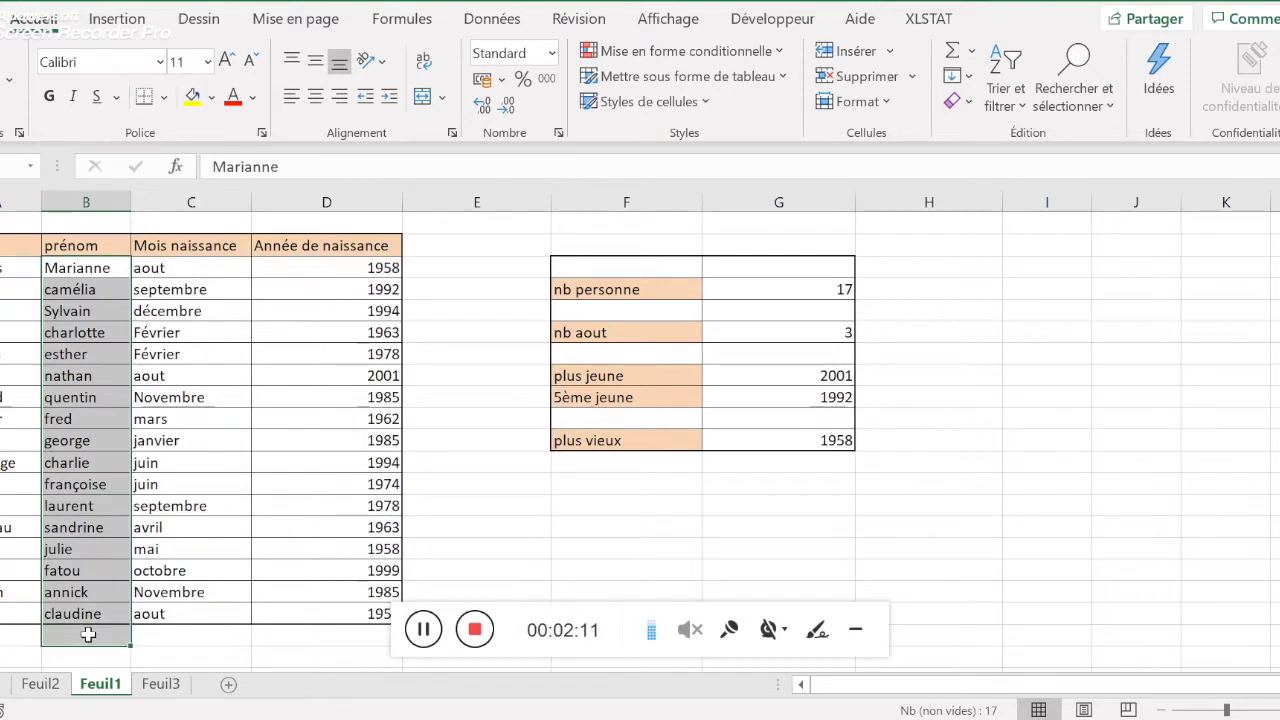
scroll(597, 512, down, 5)
scroll(597, 512, down, 2)
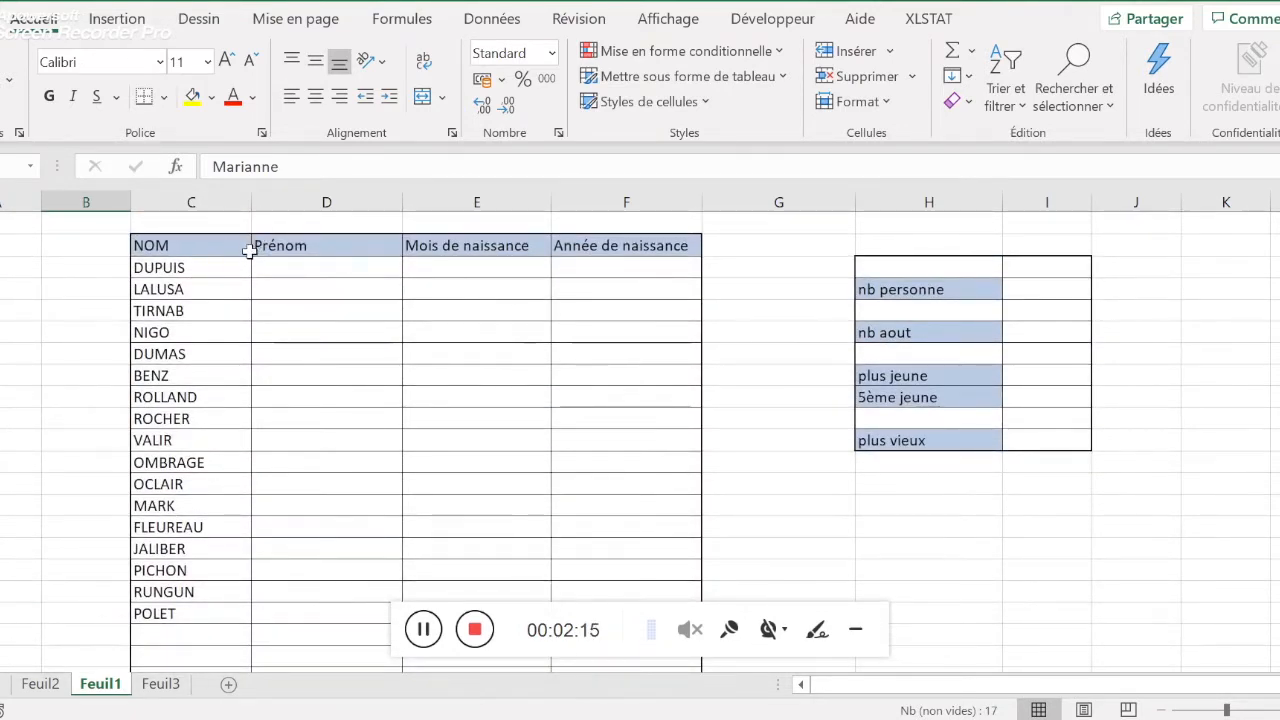
scroll(114, 263, up, 7)
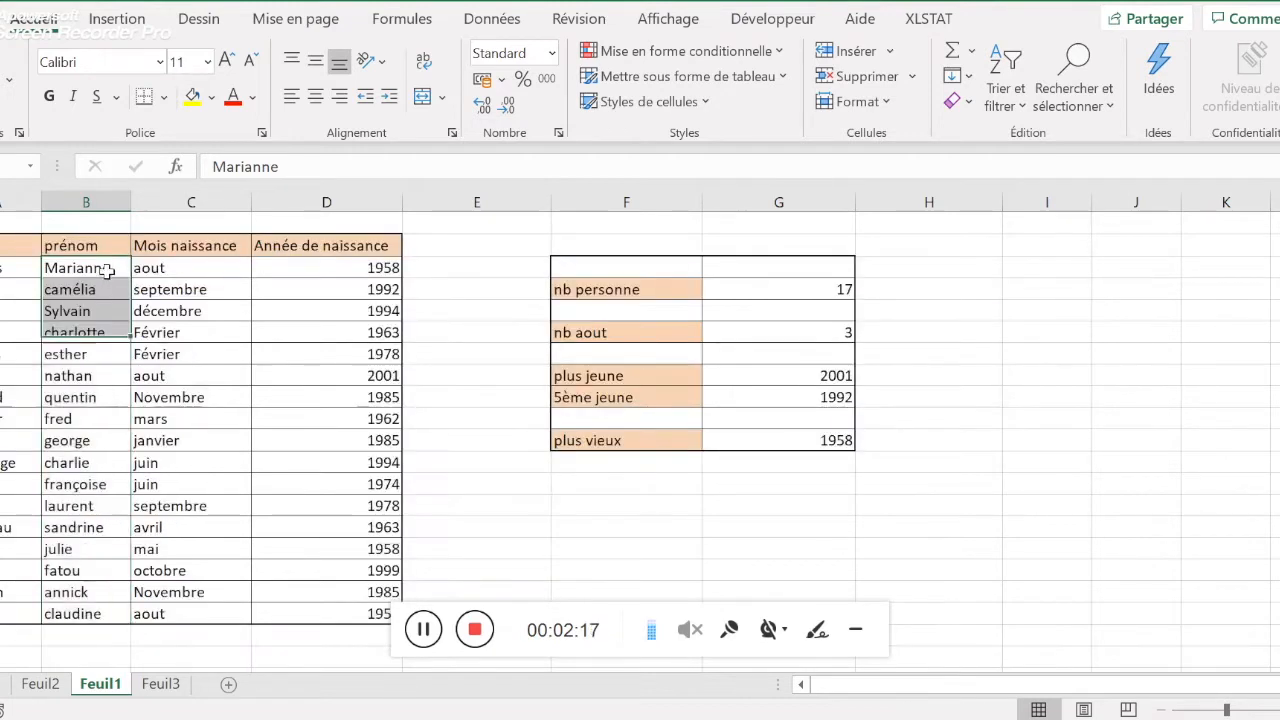
scroll(618, 505, down, 3)
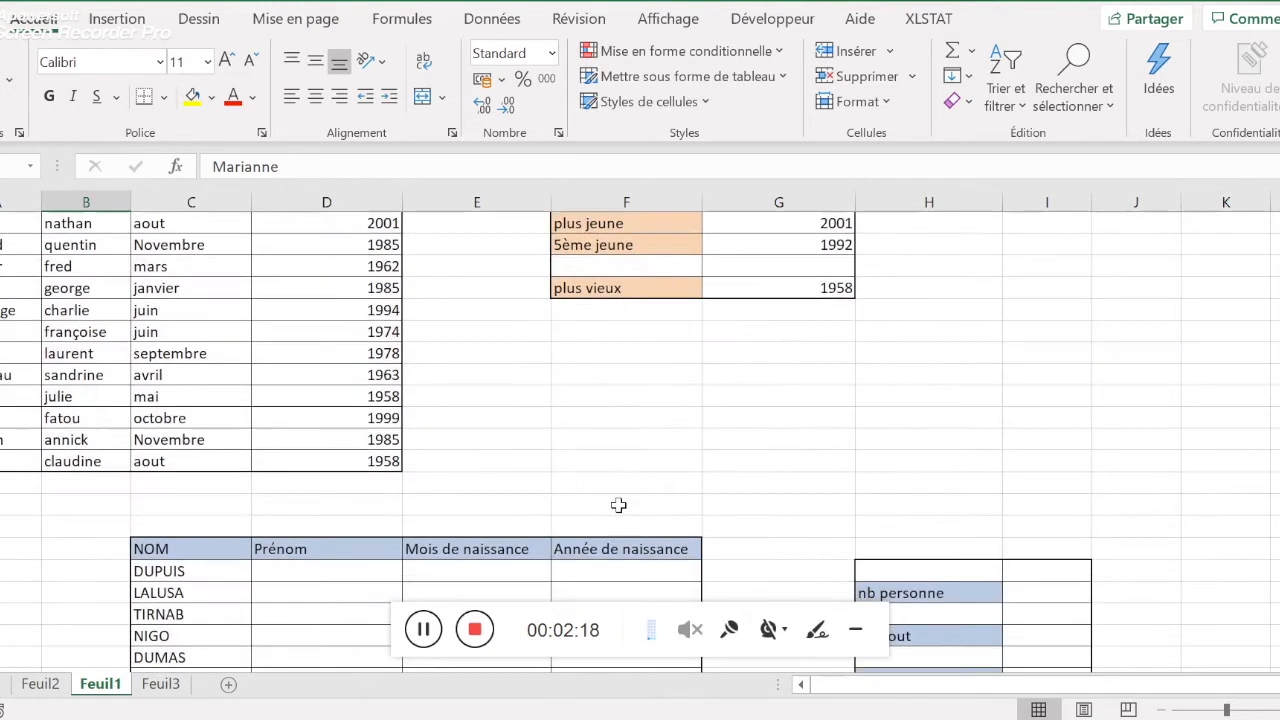
Enter the formula =NOMPROPRE(B3) in the first empty cell under Prénom in the blue-headed table
click(316, 567)
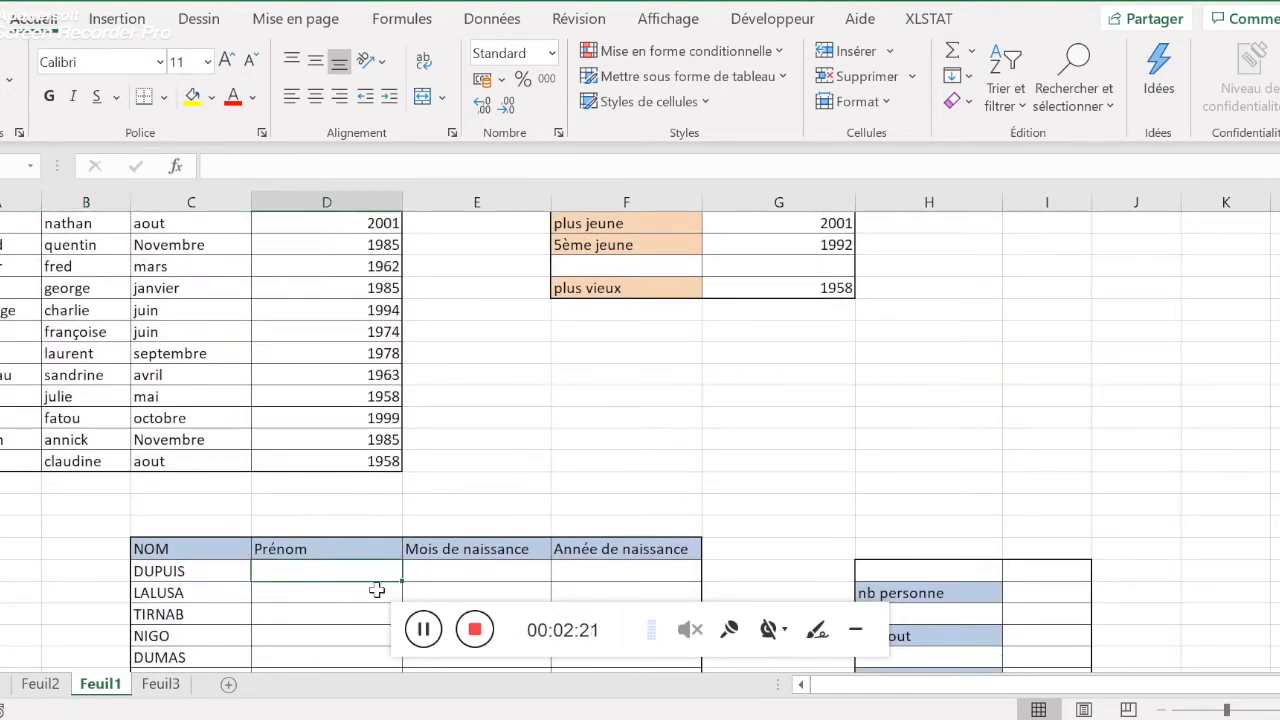
text(=)
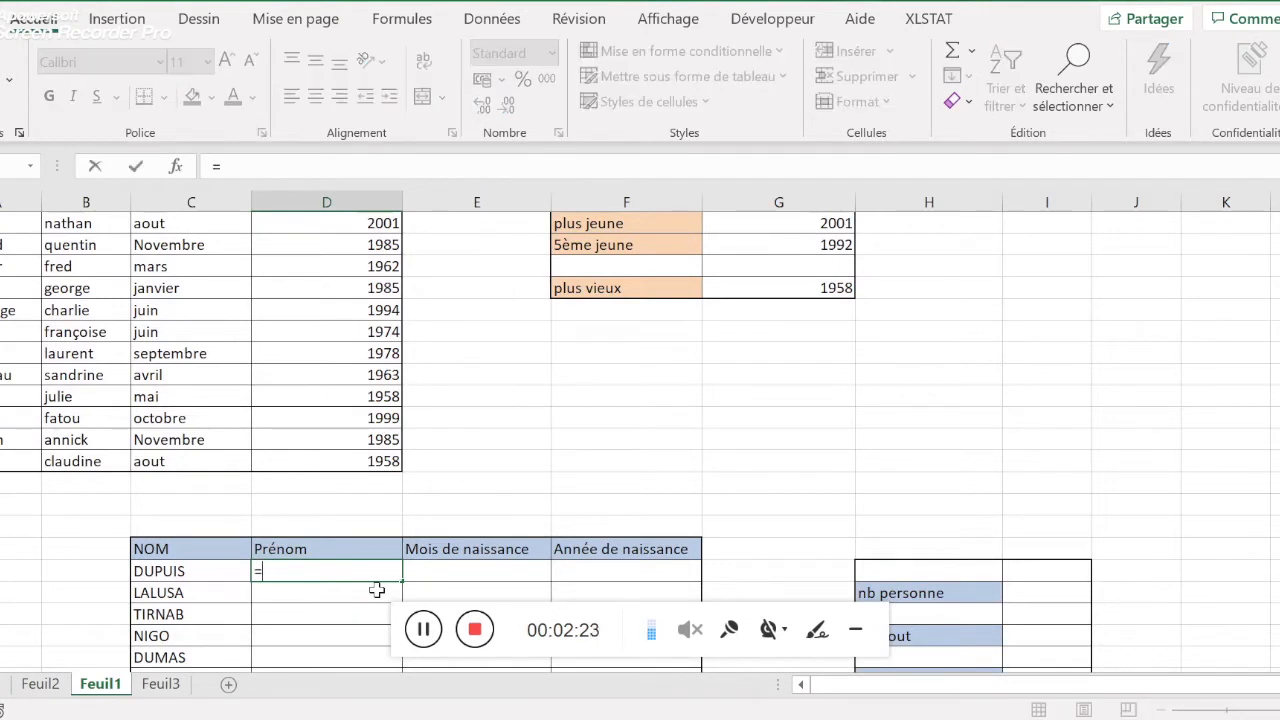
text(Nom)
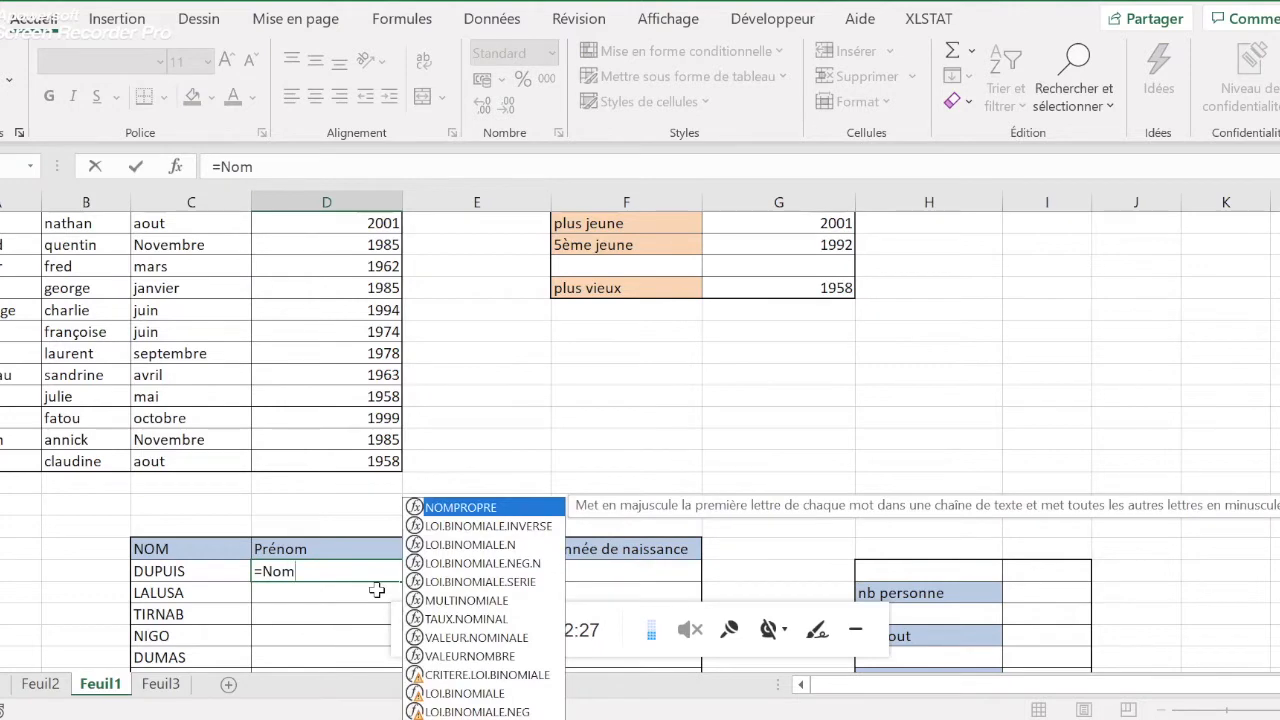
double_click(453, 508)
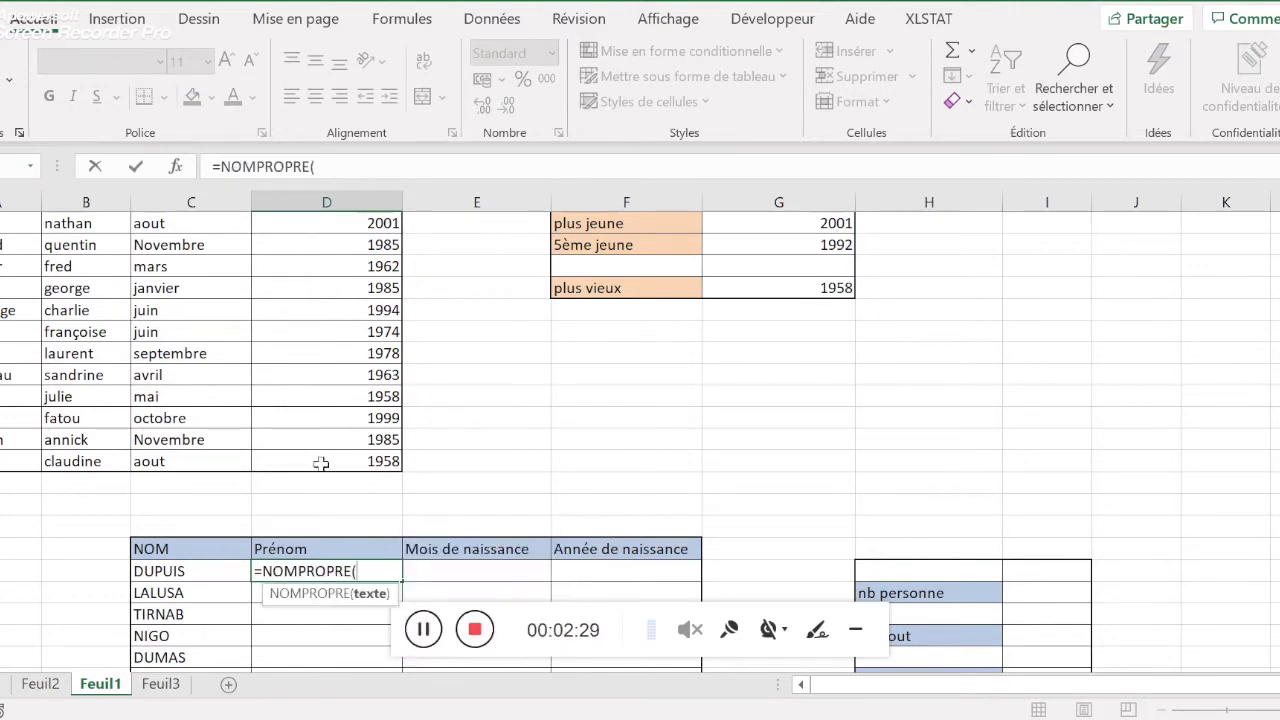
scroll(416, 508, up, 2)
click(72, 268)
scroll(362, 330, down, 2)
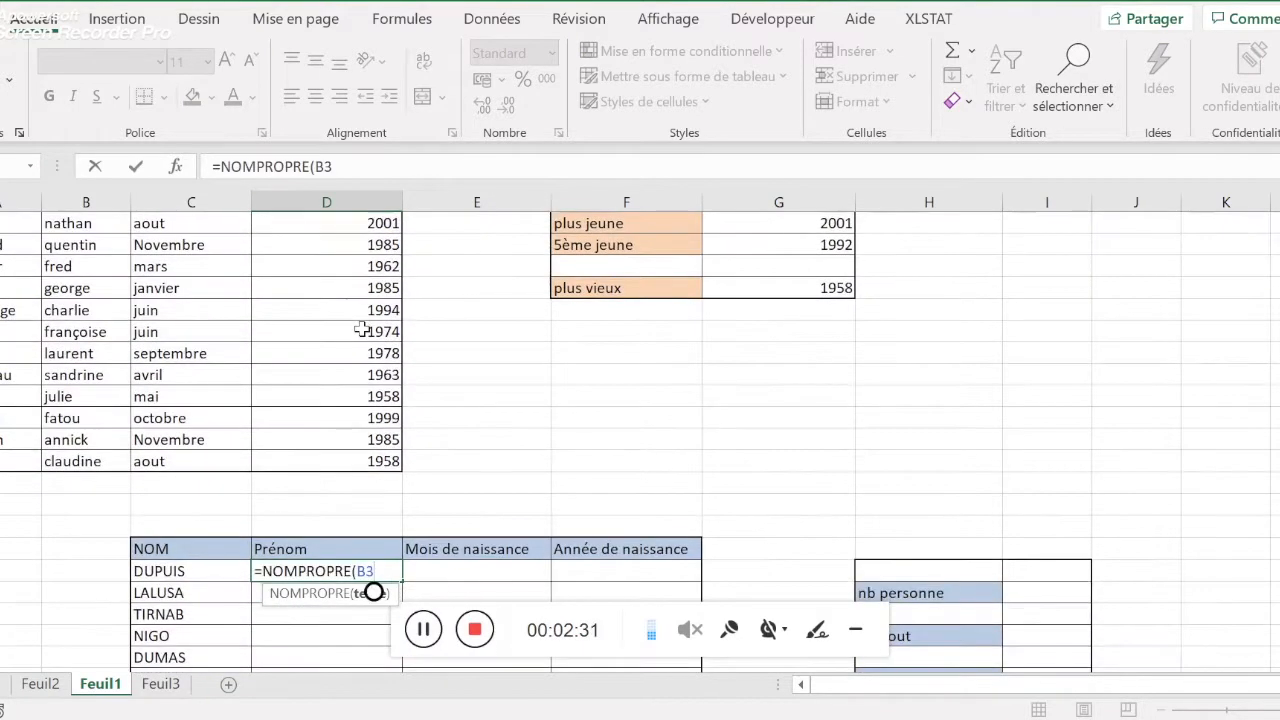
text())
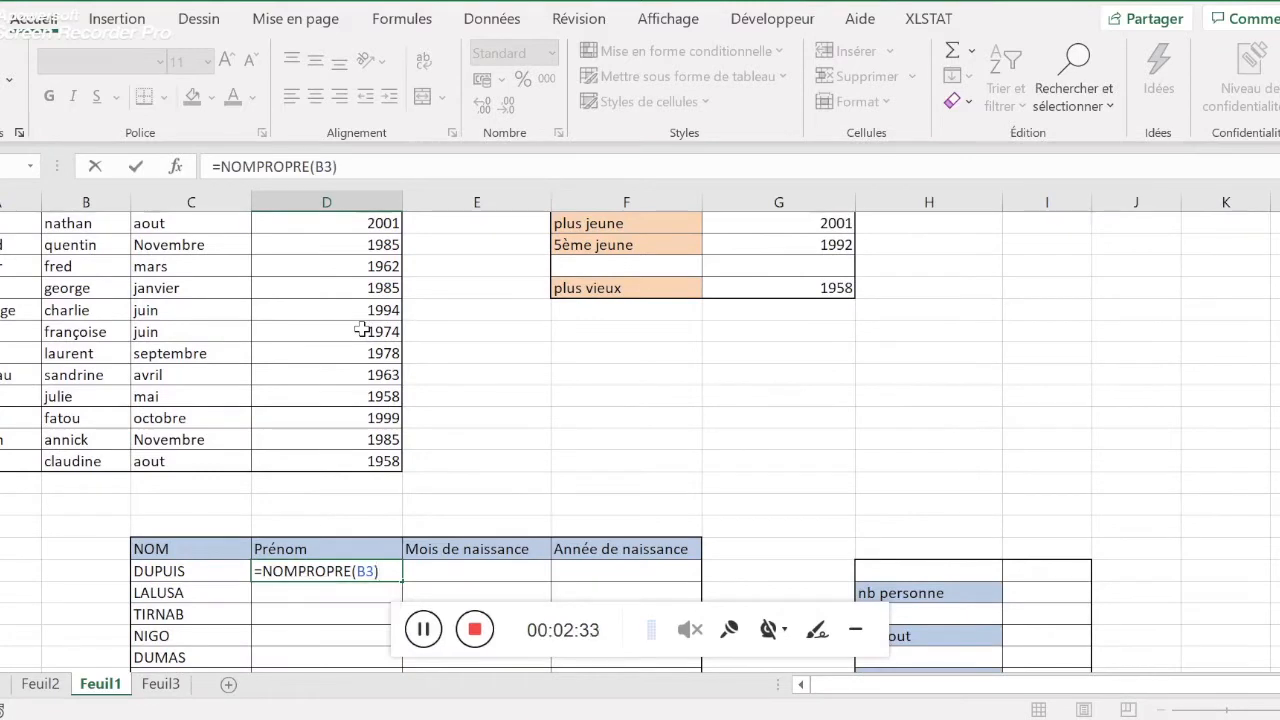
key(Return)
Fill the NOMPROPRE formula down the Prénom column to the last row that has a surname
scroll(309, 486, down, 3)
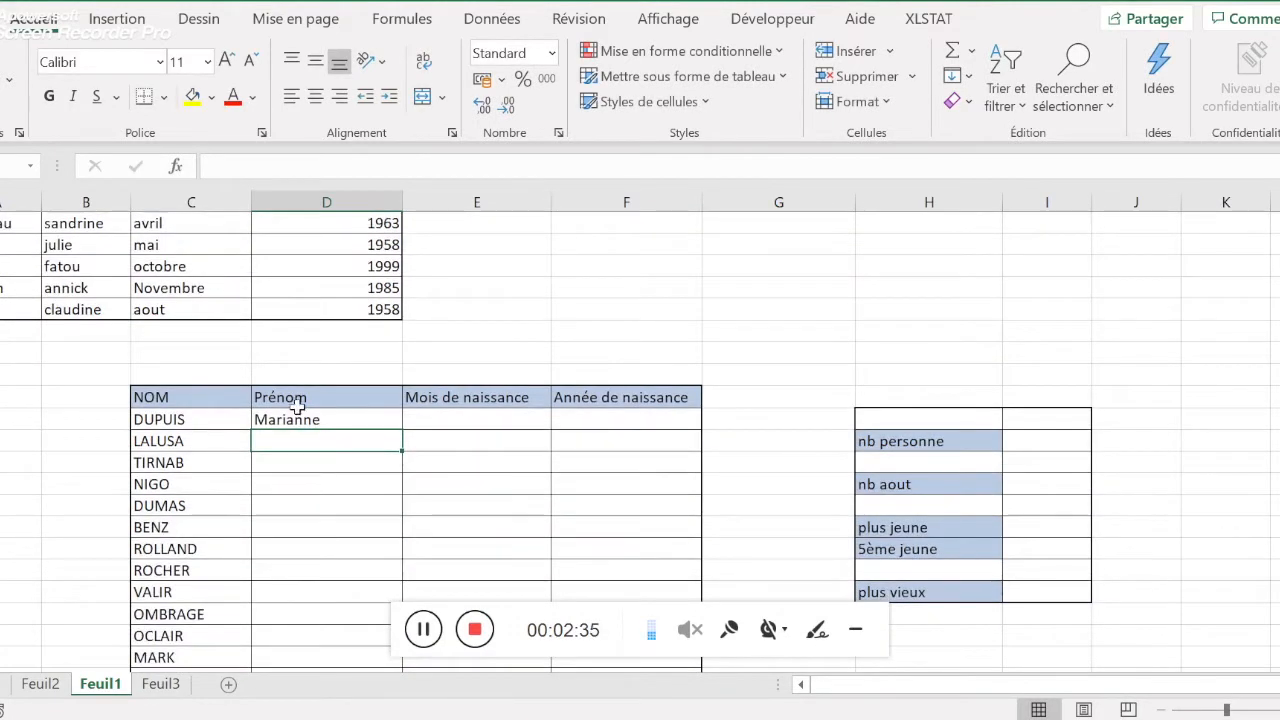
scroll(297, 403, up, 3)
scroll(200, 423, down, 5)
click(396, 423)
drag(403, 427, 343, 606)
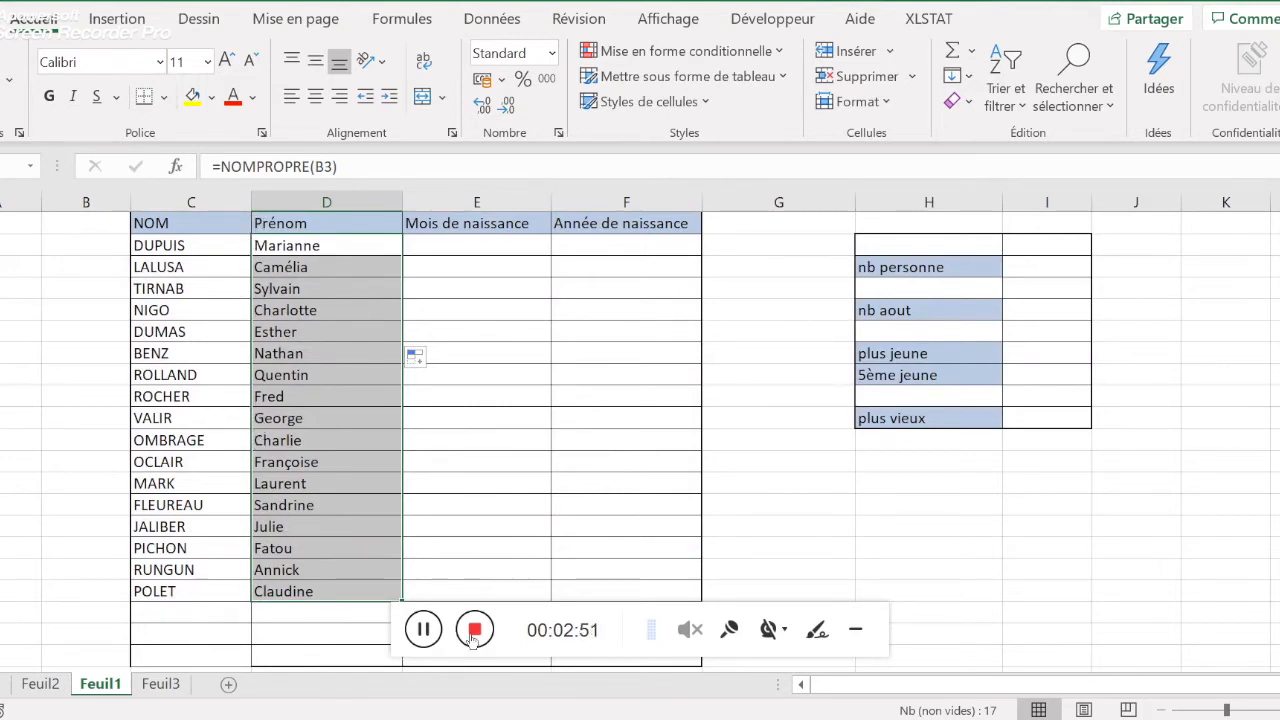
click(474, 629)
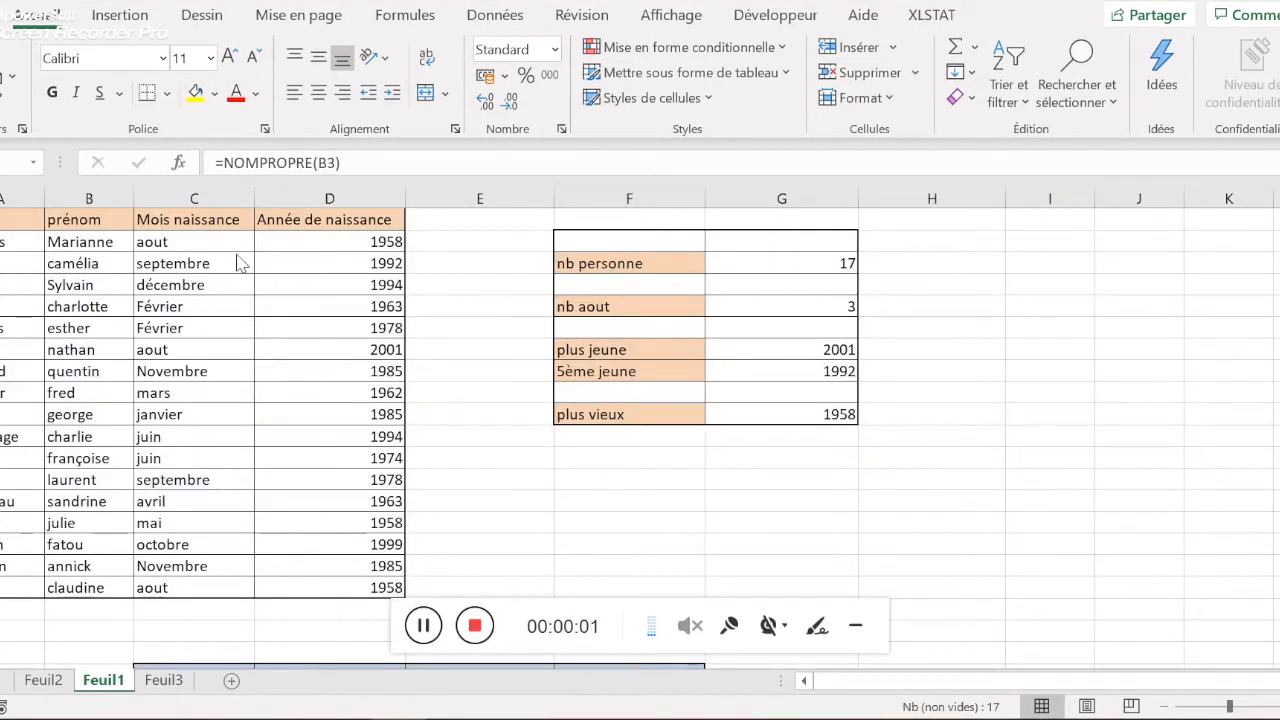
Enter the formula =MINUSCULE(C3) in the first empty cell under Mois de naissance in the blue-headed table
scroll(250, 280, down, 5)
click(463, 396)
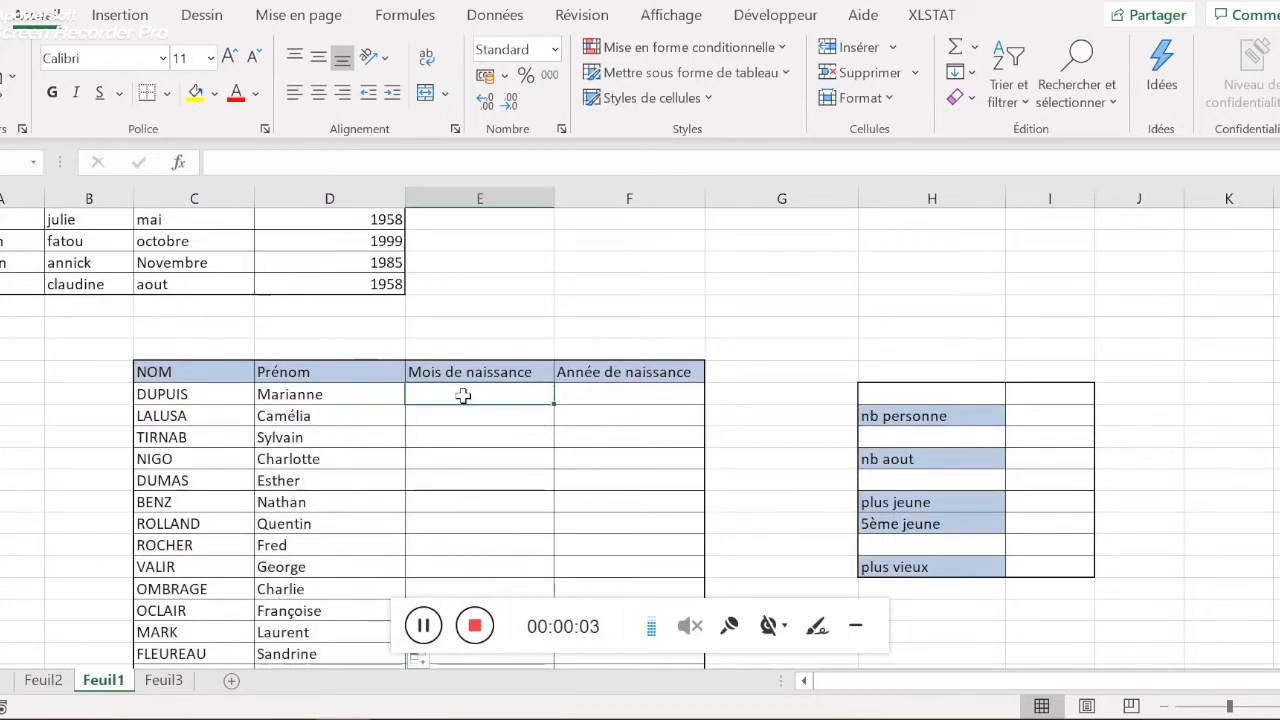
text(=mi)
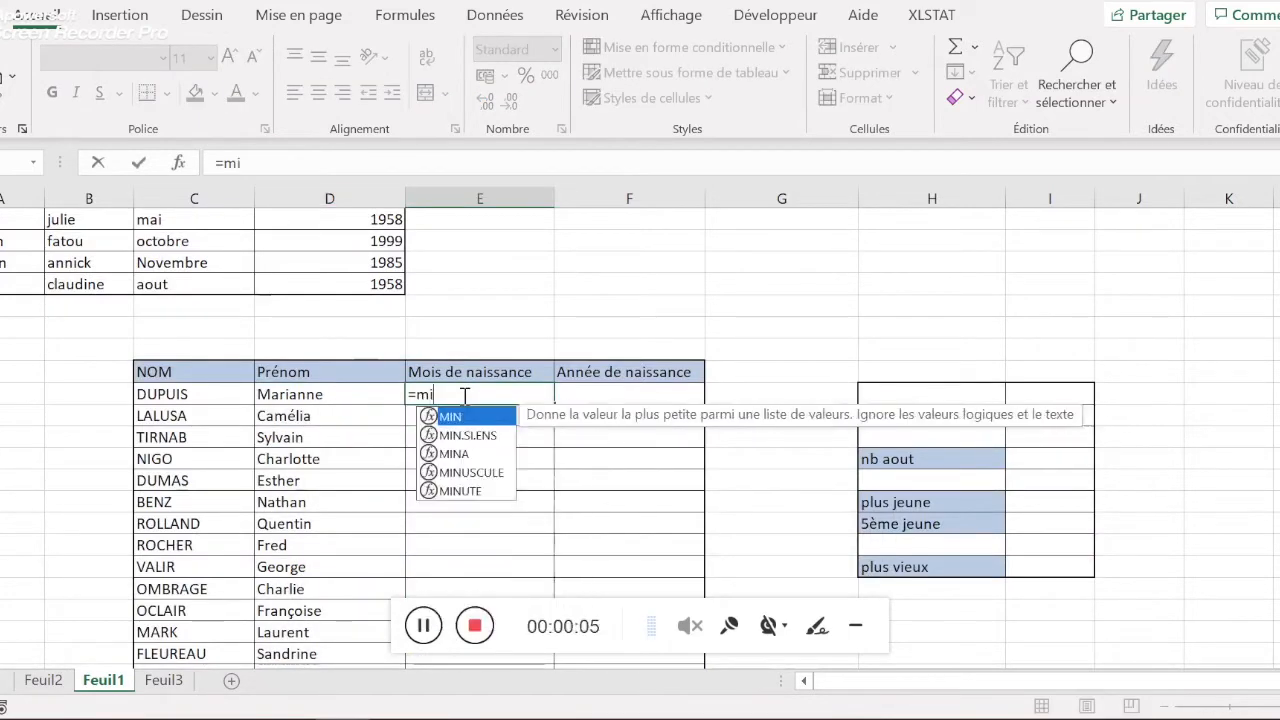
text(nus)
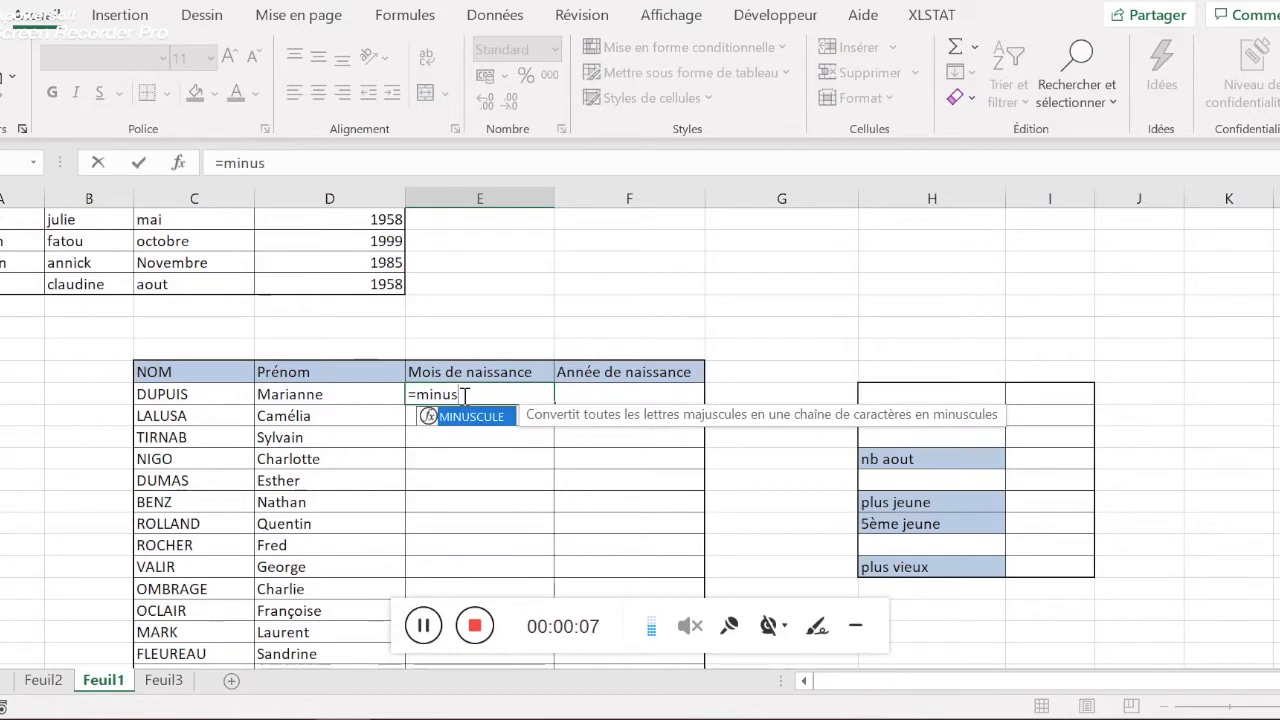
double_click(462, 418)
text((()
scroll(325, 306, up, 5)
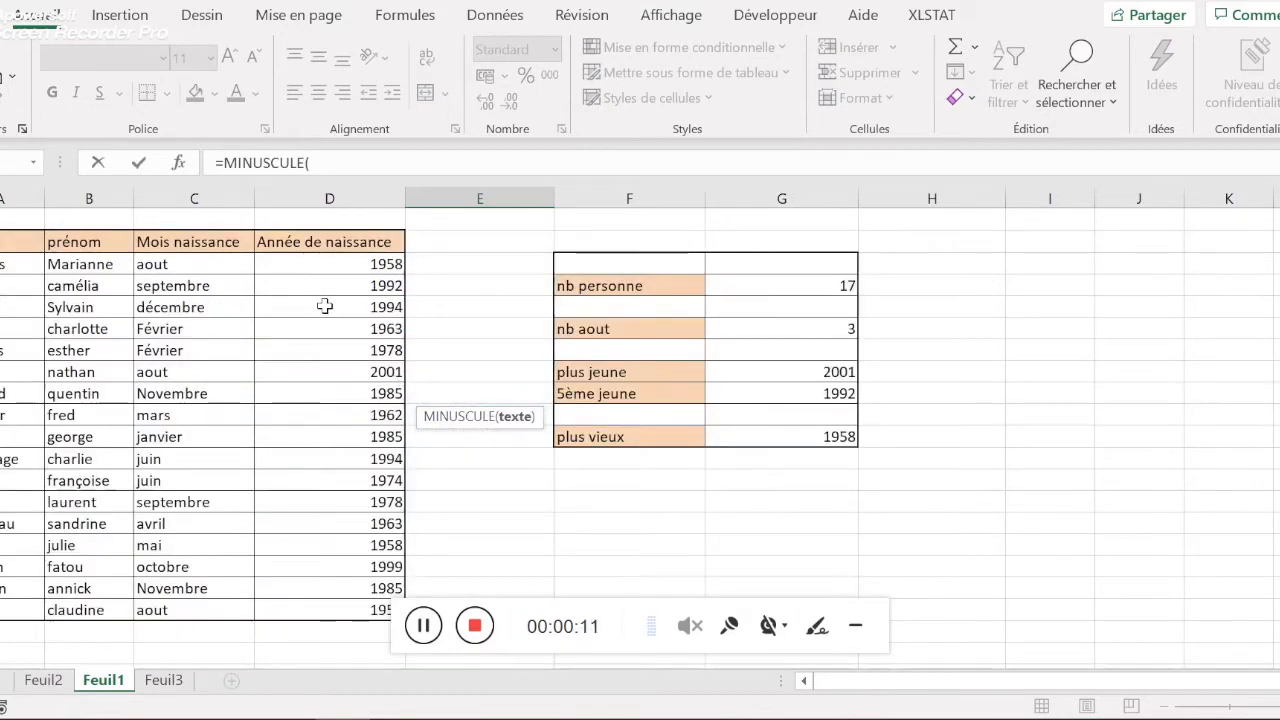
key(BackSpace)
click(215, 262)
scroll(525, 467, down, 9)
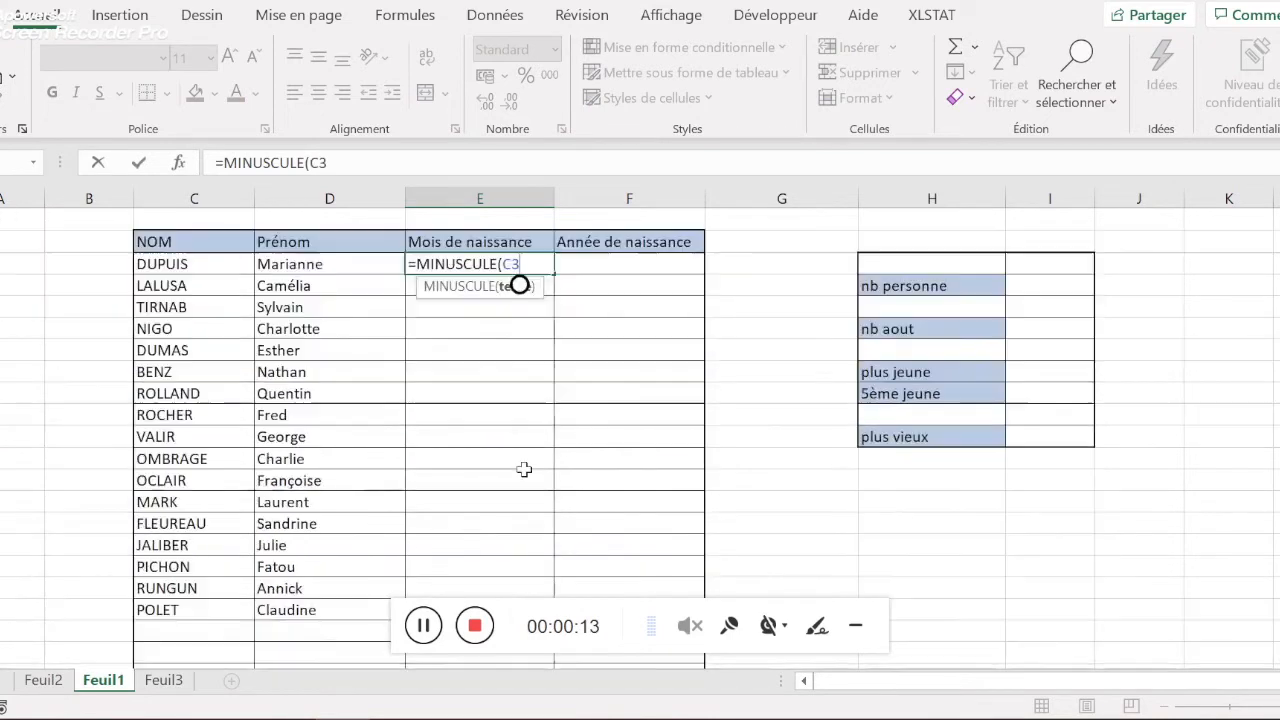
text())
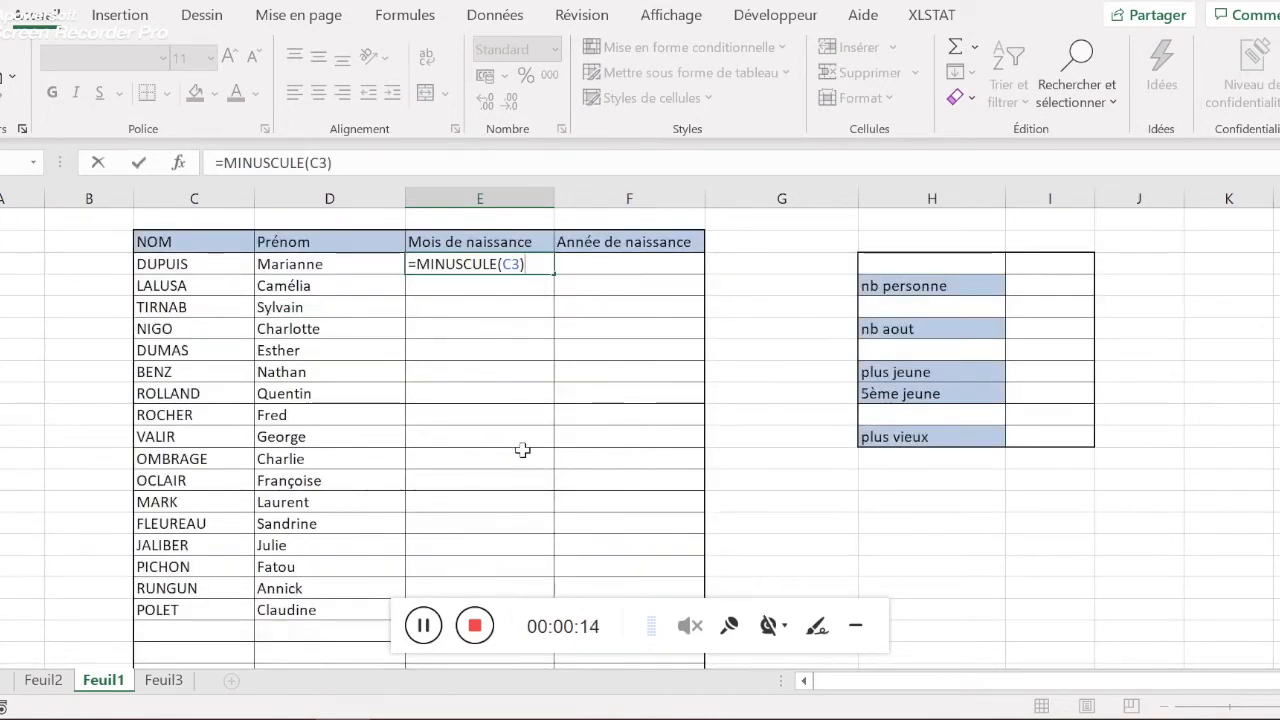
key(Return)
Fill the MINUSCULE formula down the Mois de naissance column to the last row that has a surname
click(540, 266)
drag(553, 274, 537, 612)
scroll(575, 485, down, 4)
scroll(578, 480, up, 7)
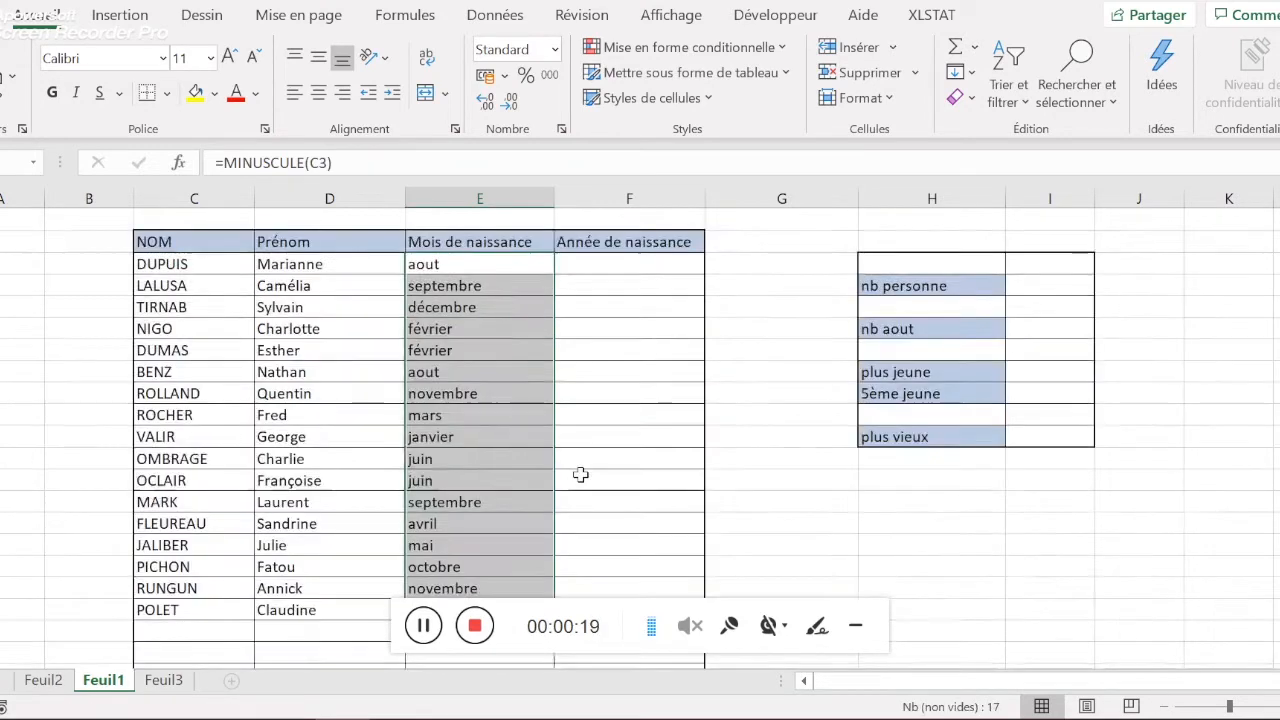
scroll(560, 460, down, 2)
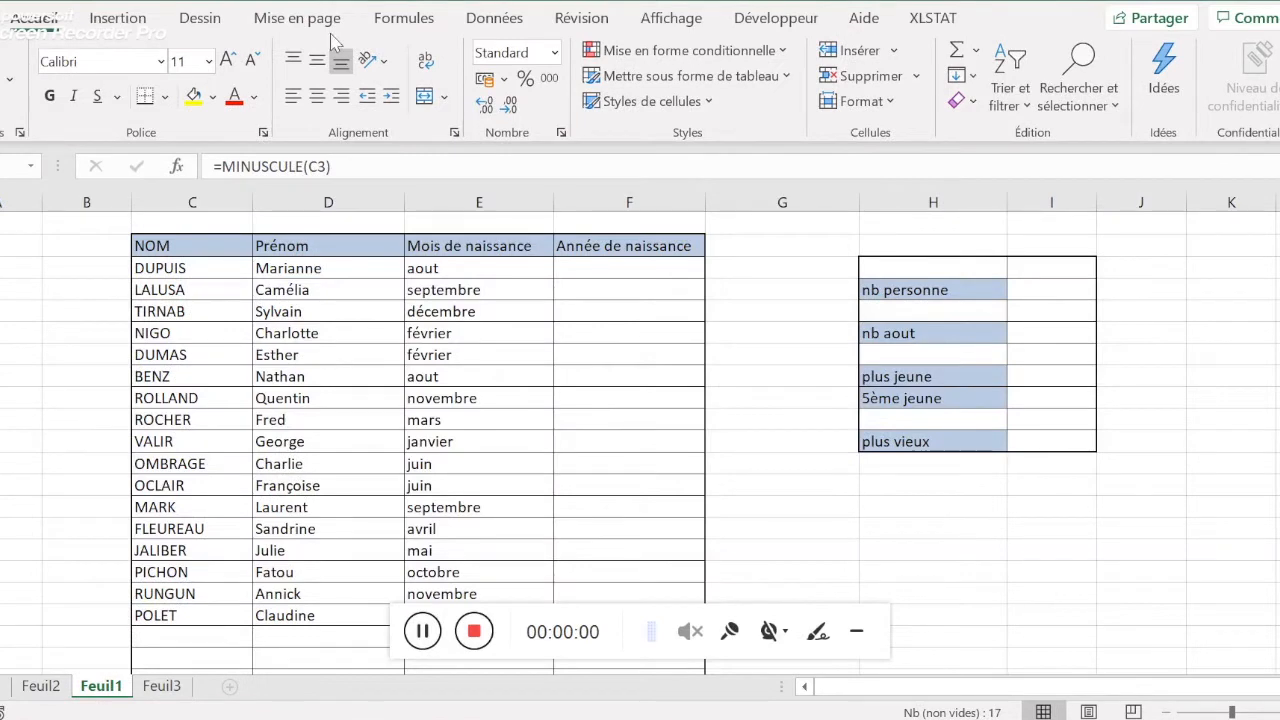
Inspect the function arguments of the MINUSCULE formula and close them without changes
click(388, 24)
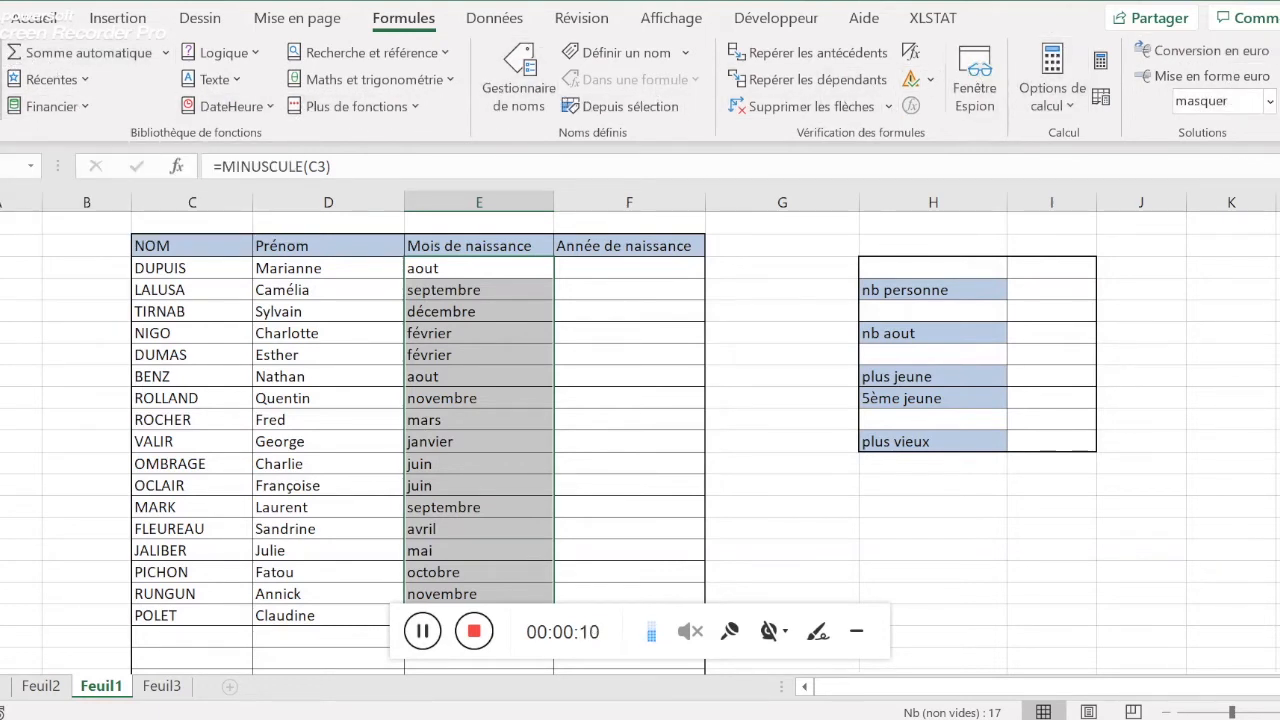
click(177, 166)
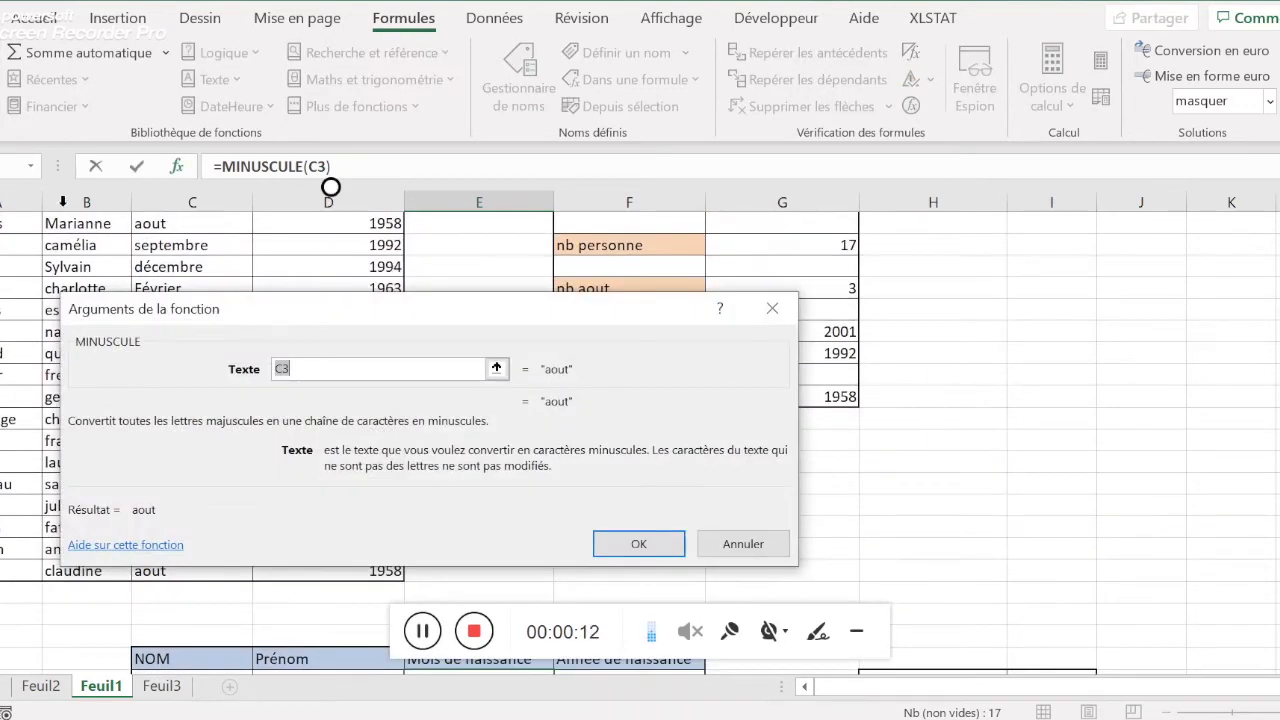
click(772, 308)
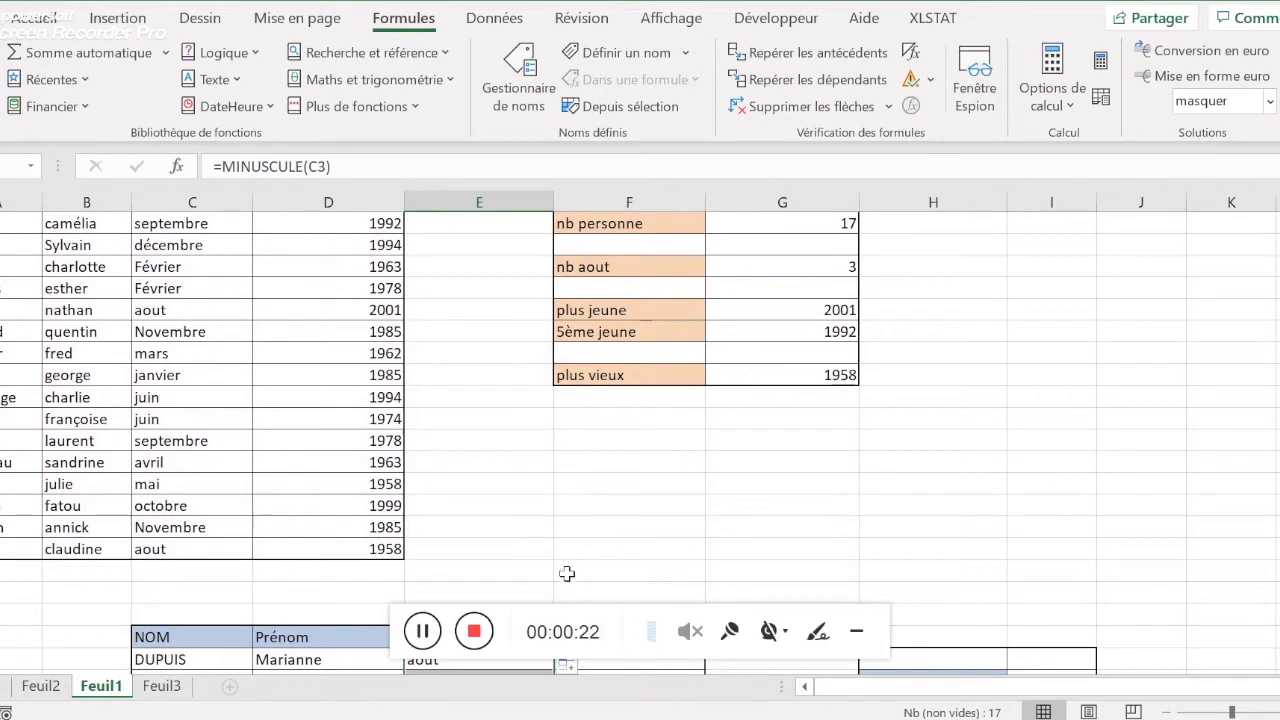
Copy all the birth years from the source table into the Année de naissance column of the blue-headed table
scroll(567, 570, down, 7)
scroll(303, 295, up, 8)
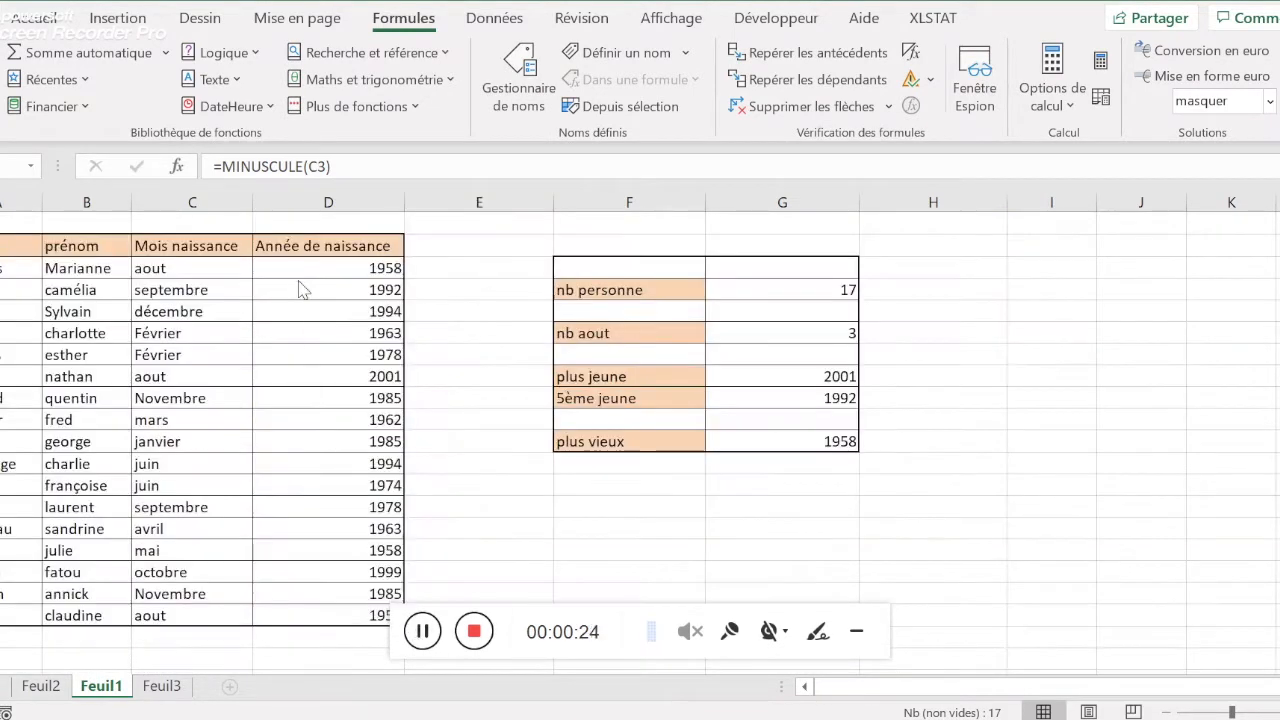
drag(305, 270, 347, 612)
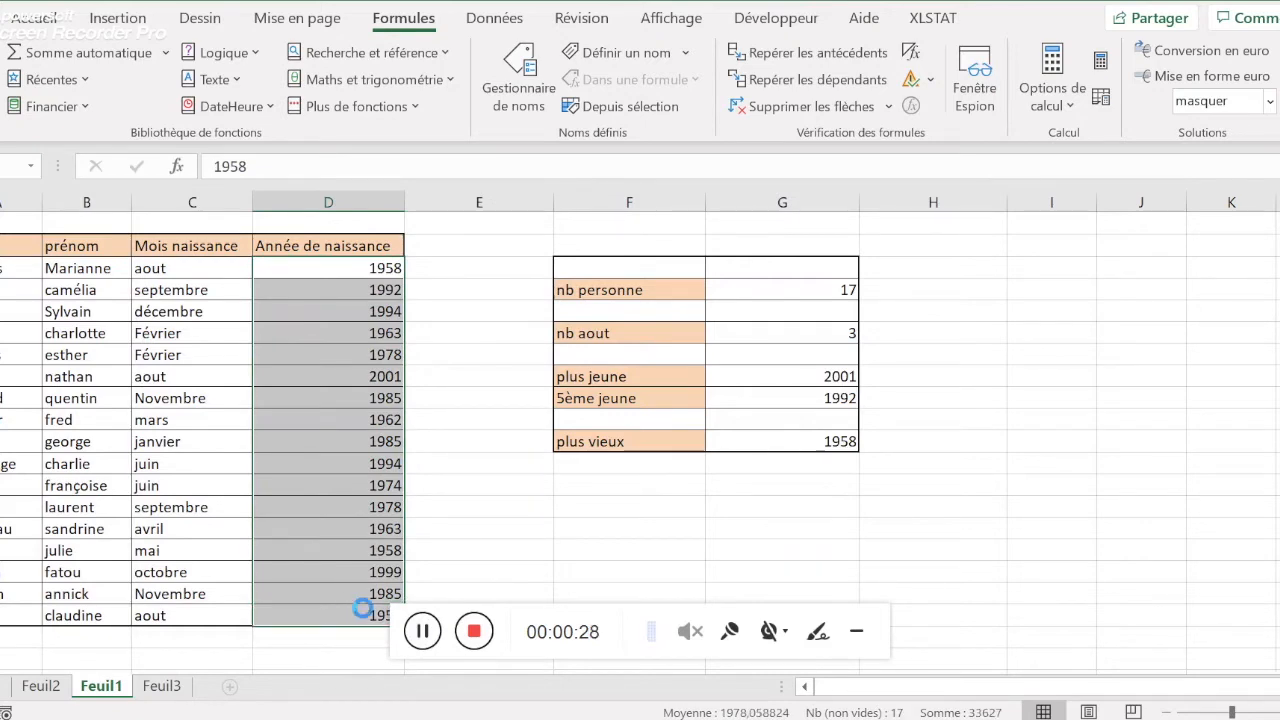
key(ctrl+c)
key(ctrl+Tab)
click(592, 268)
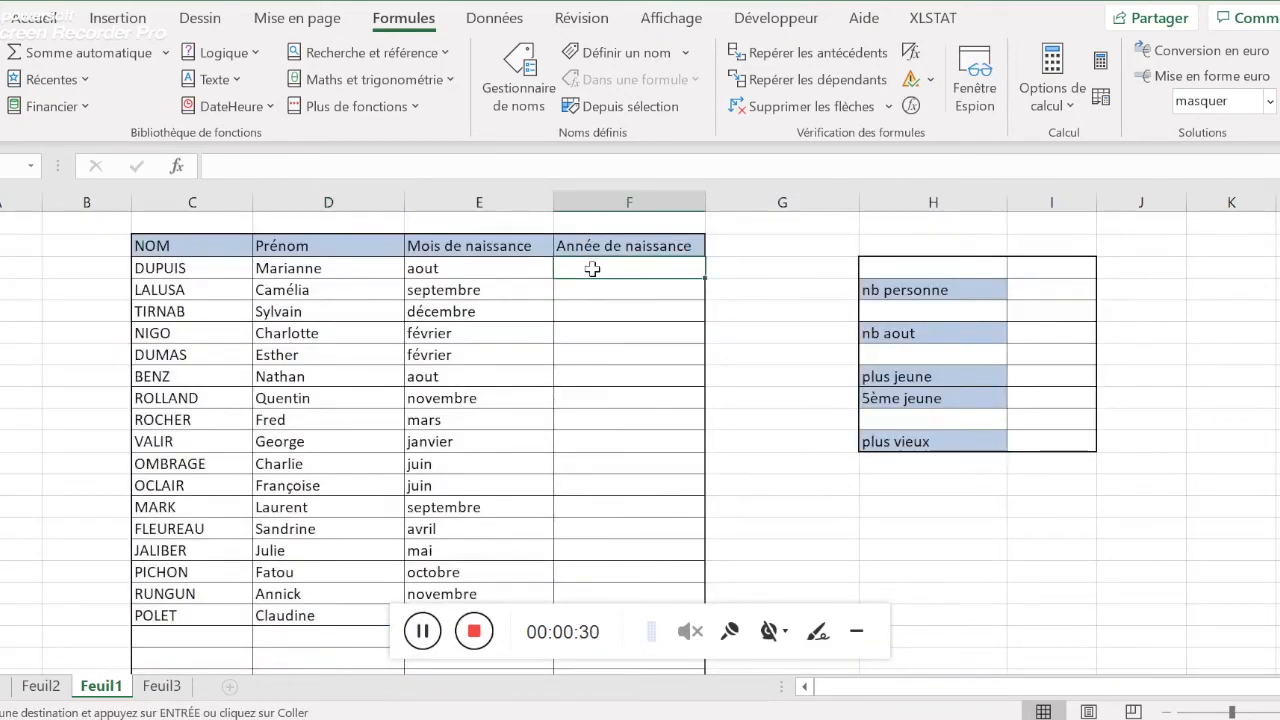
key(ctrl+v)
scroll(851, 451, down, 3)
scroll(778, 415, up, 3)
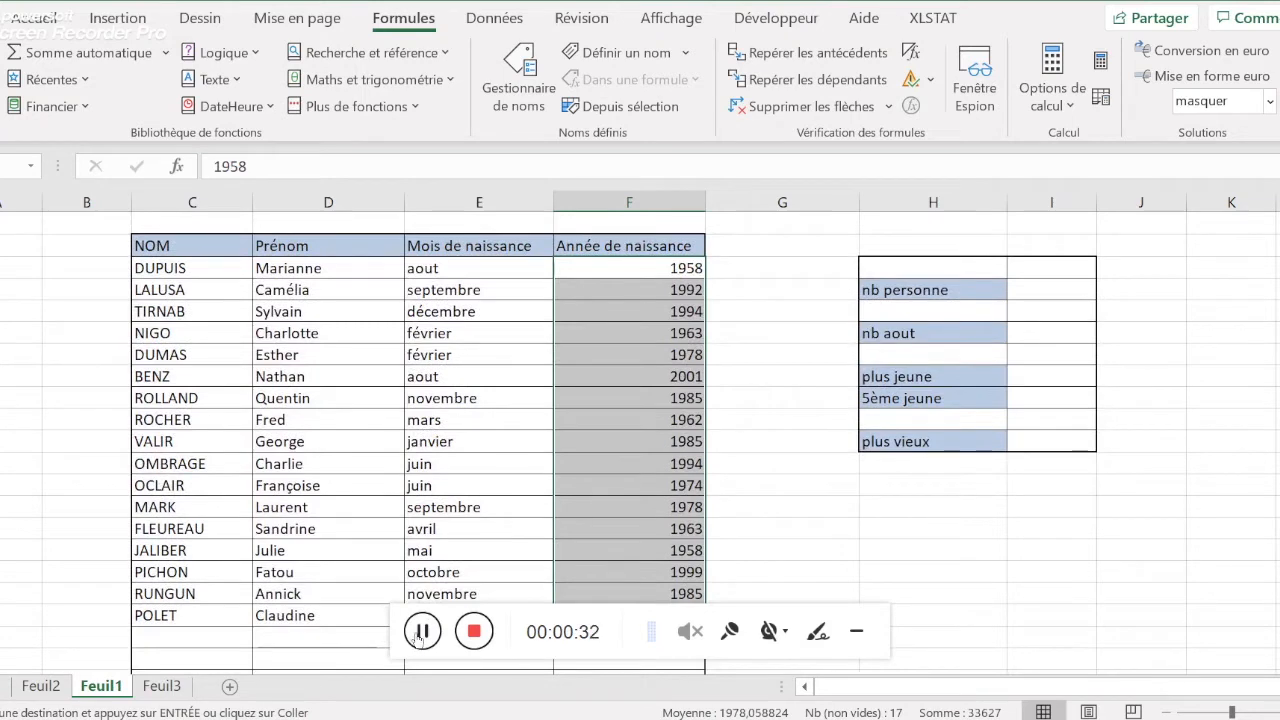
click(417, 630)
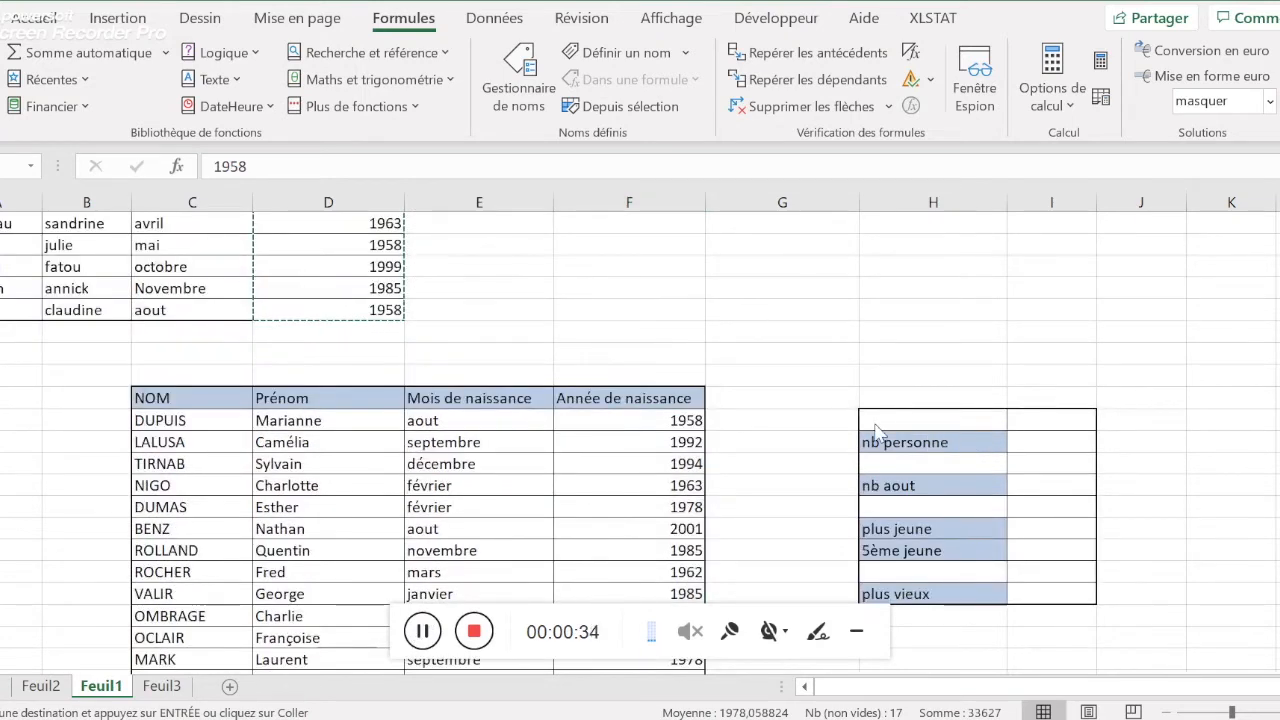
Examine the labels of the empty blue summary table and go through the first entries of the NOM column one by one
scroll(860, 455, down, 1)
scroll(860, 455, down, 1)
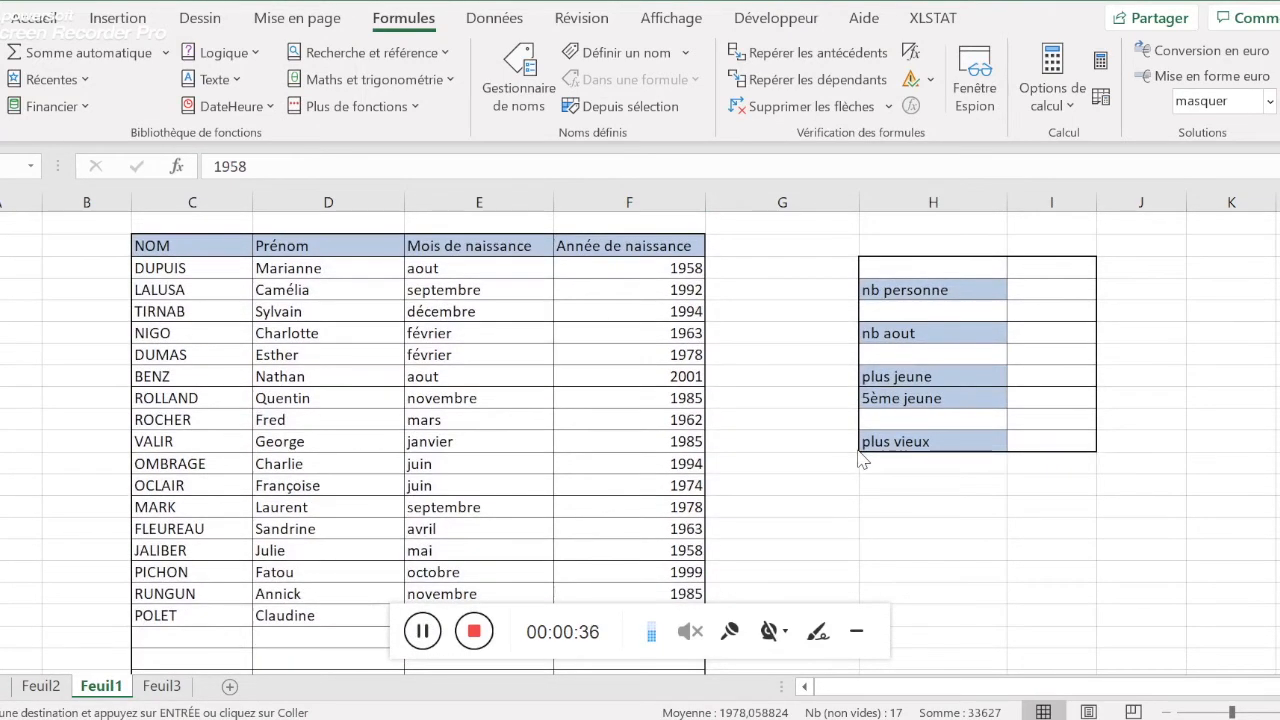
click(903, 502)
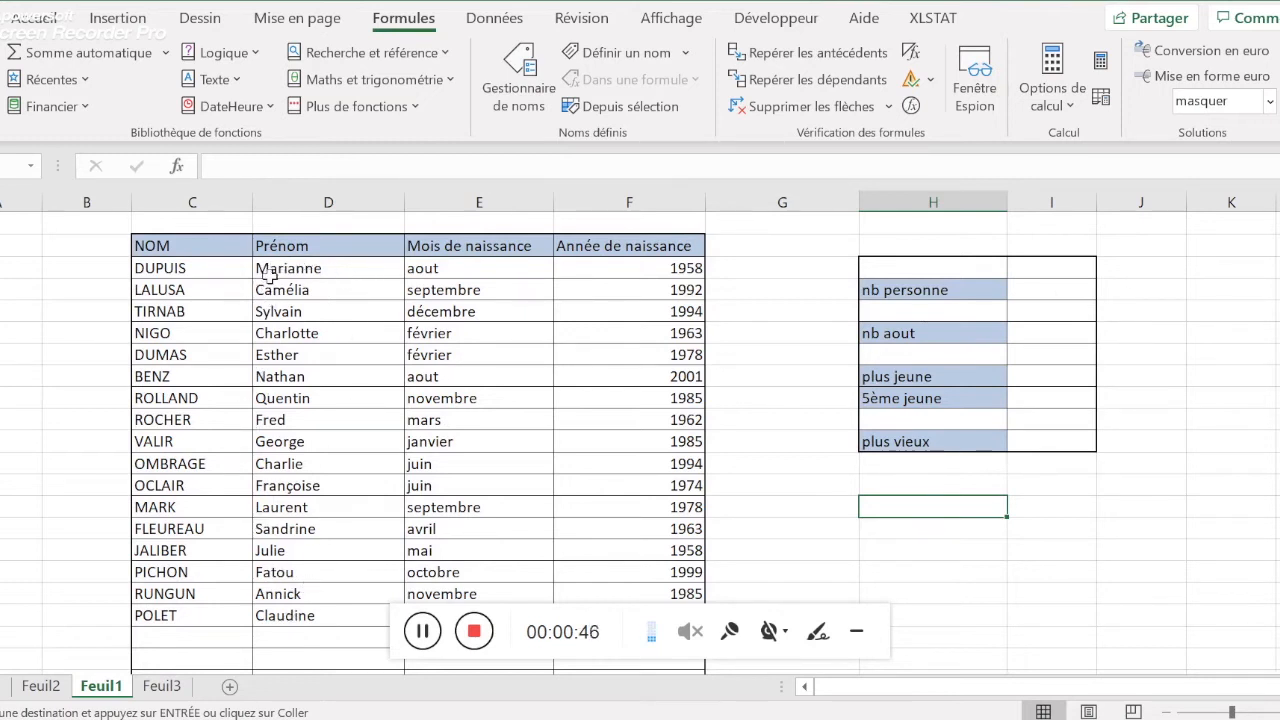
click(183, 270)
click(185, 290)
click(188, 311)
click(190, 333)
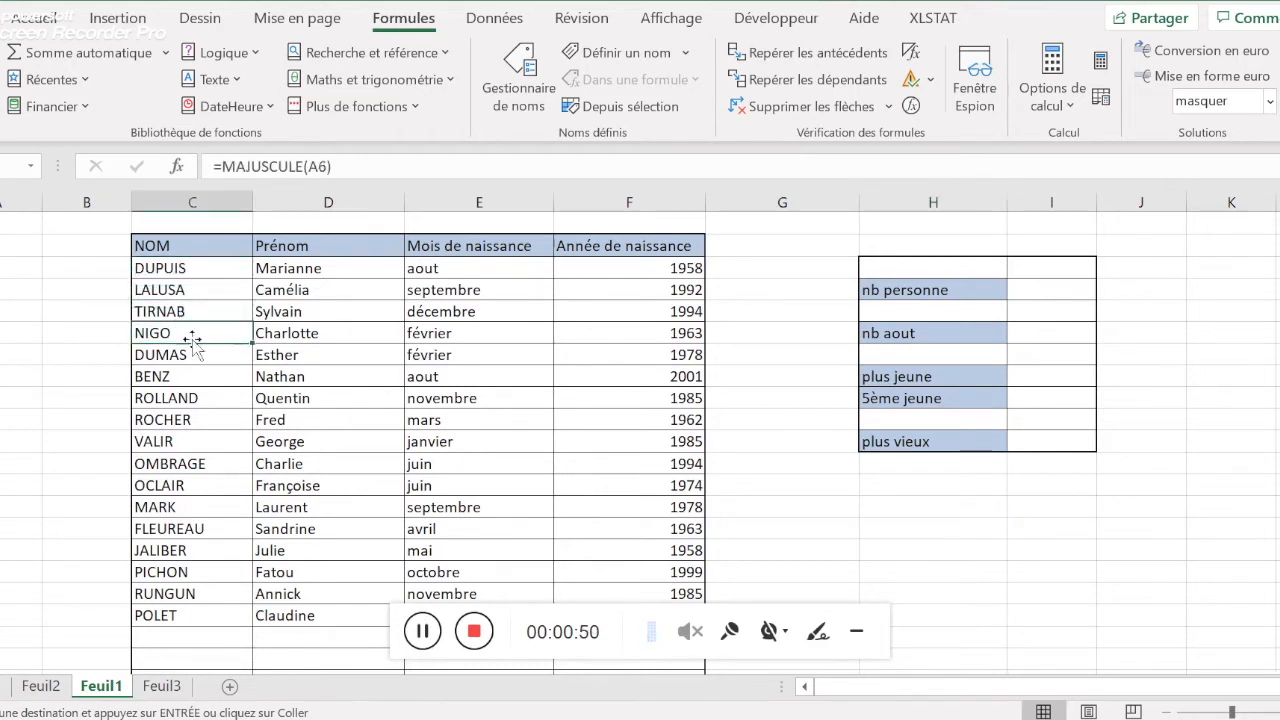
click(195, 355)
Number the people from 1 to 17 in column B beside NOM by entering 1 and 2 and extending the series
click(98, 263)
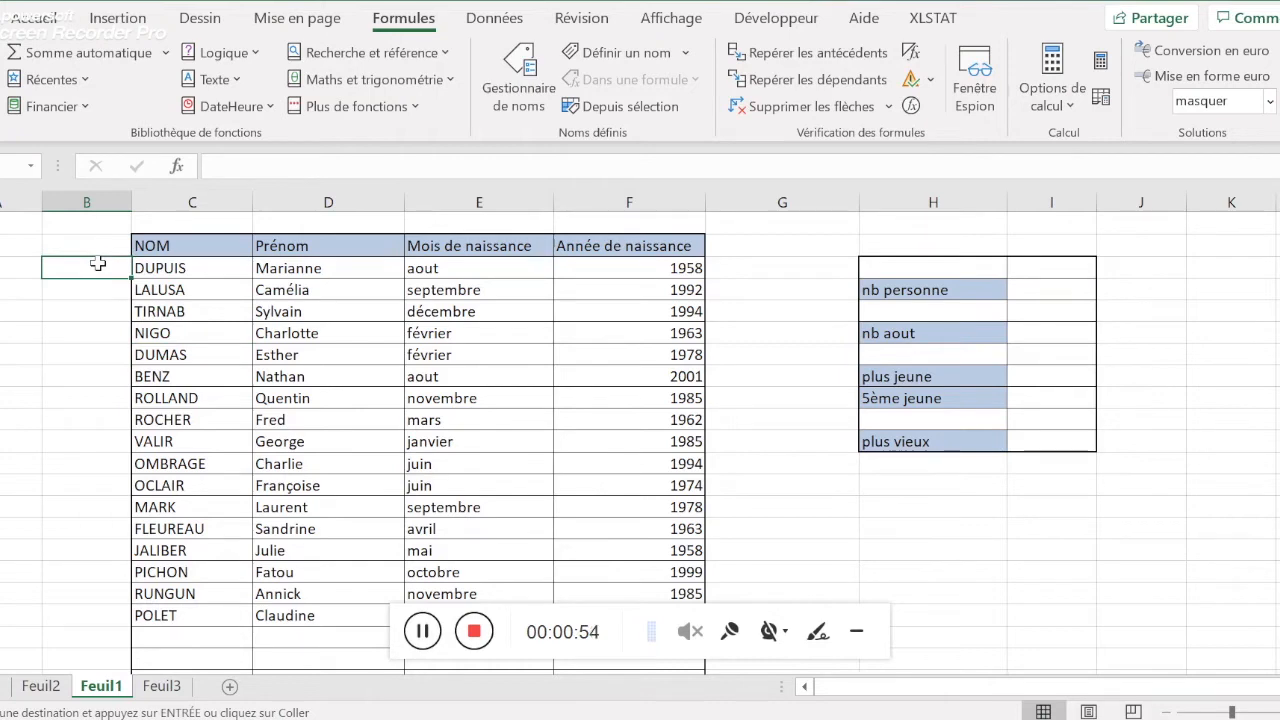
text(1)
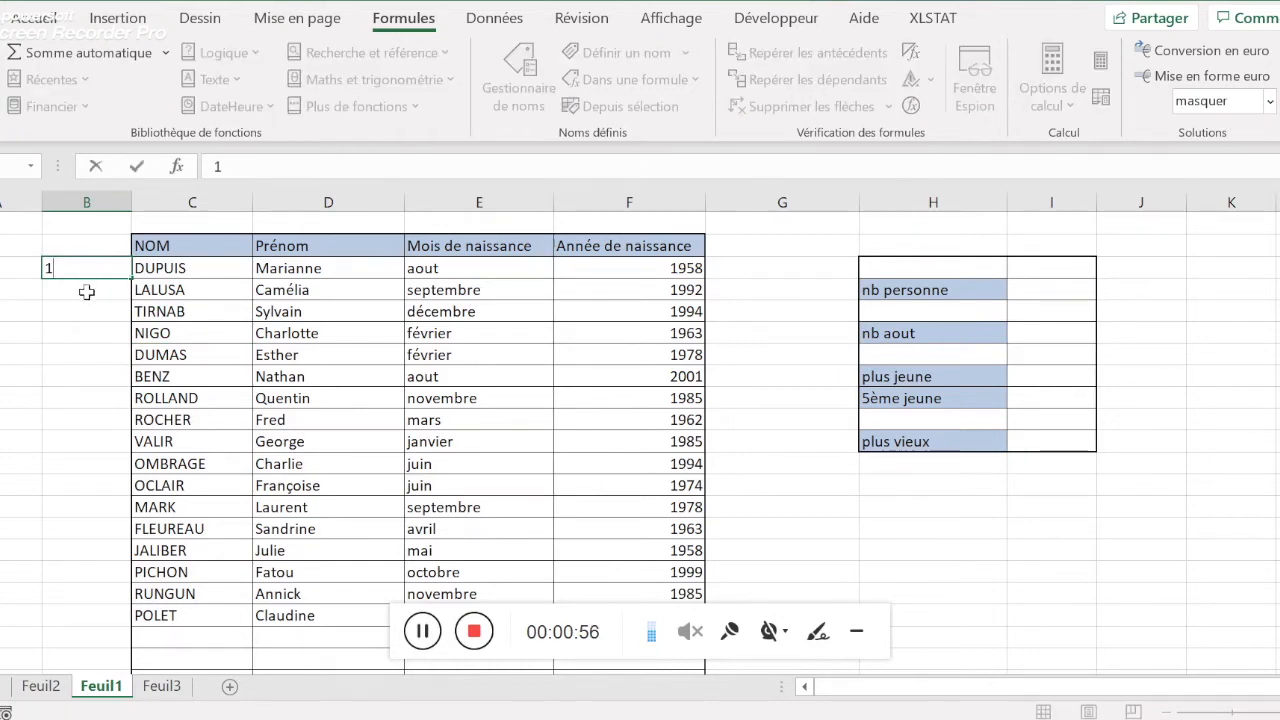
key(Return)
text(2)
click(85, 268)
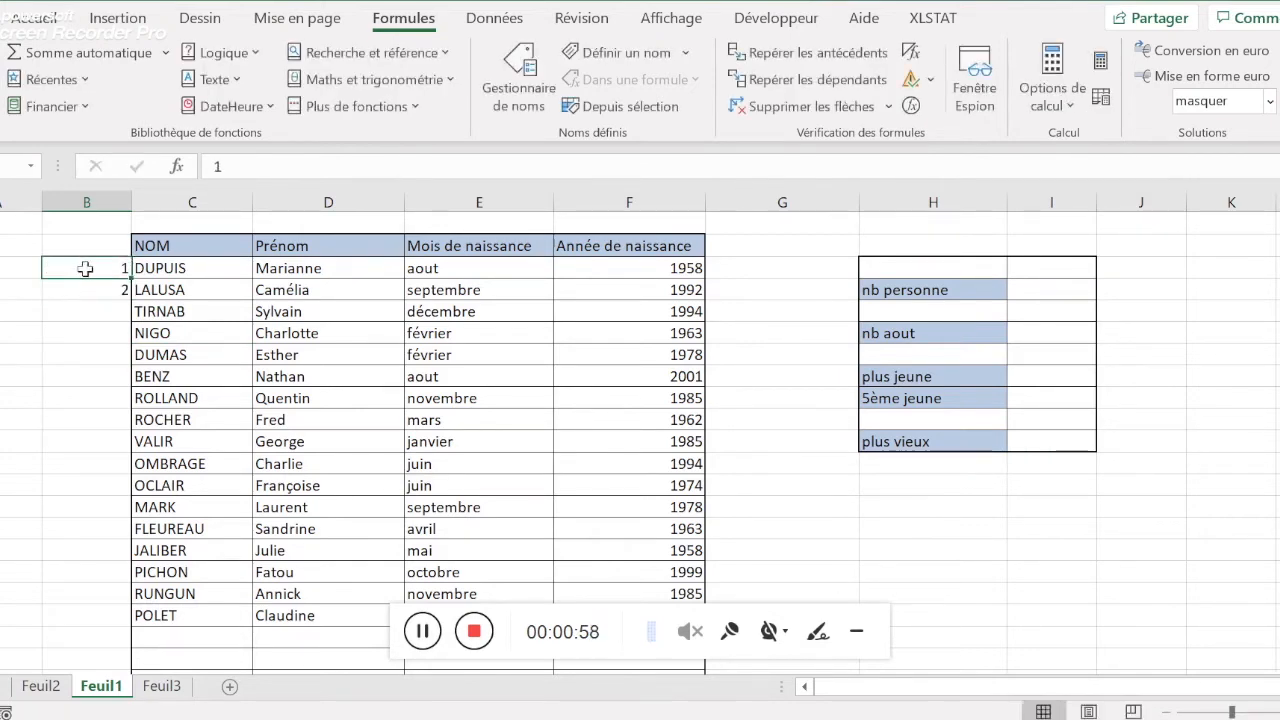
drag(85, 268, 85, 290)
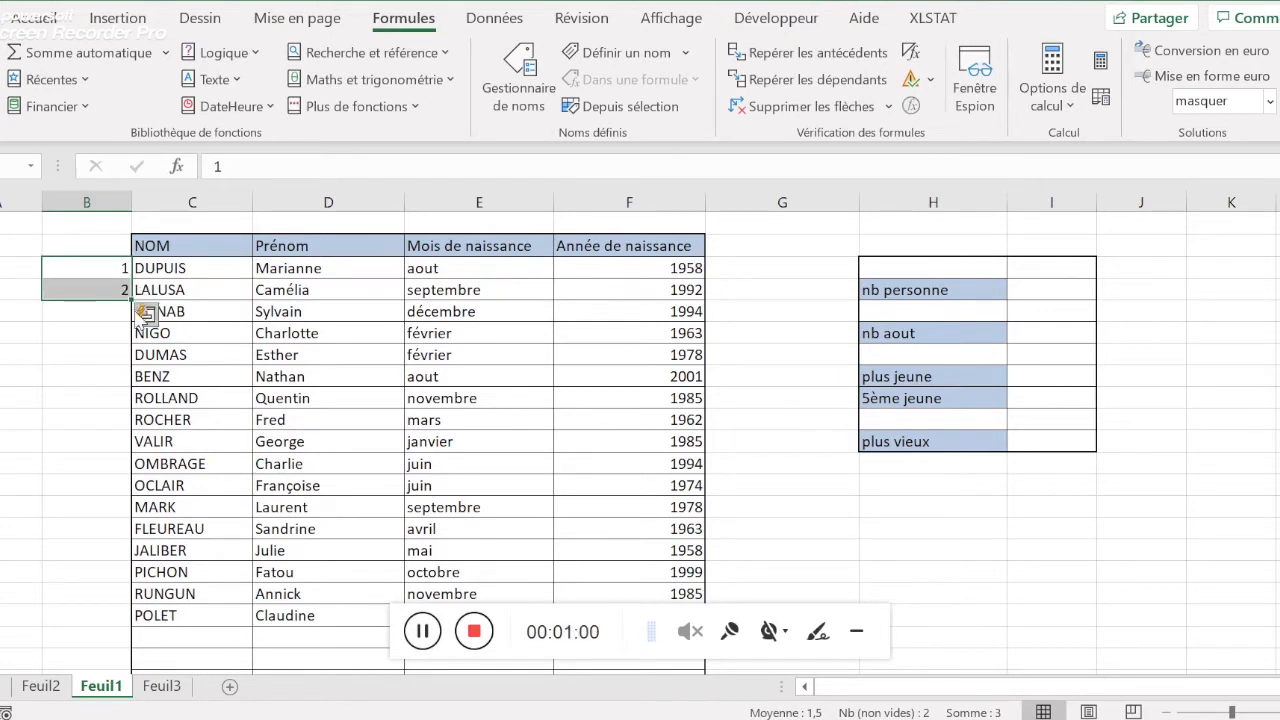
drag(133, 301, 105, 620)
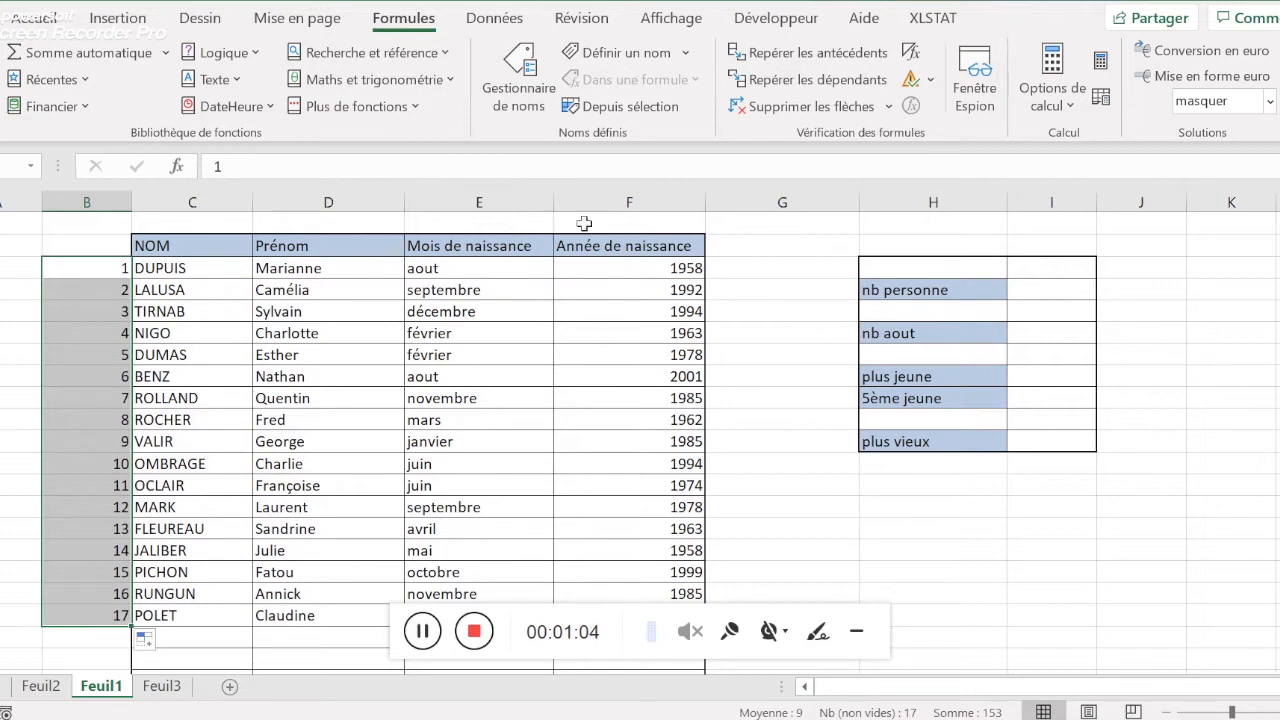
Count the people beside nb personne with the formula =NBVAL(D24:D40) over the Prénom column, and recheck the entered formula
click(1047, 291)
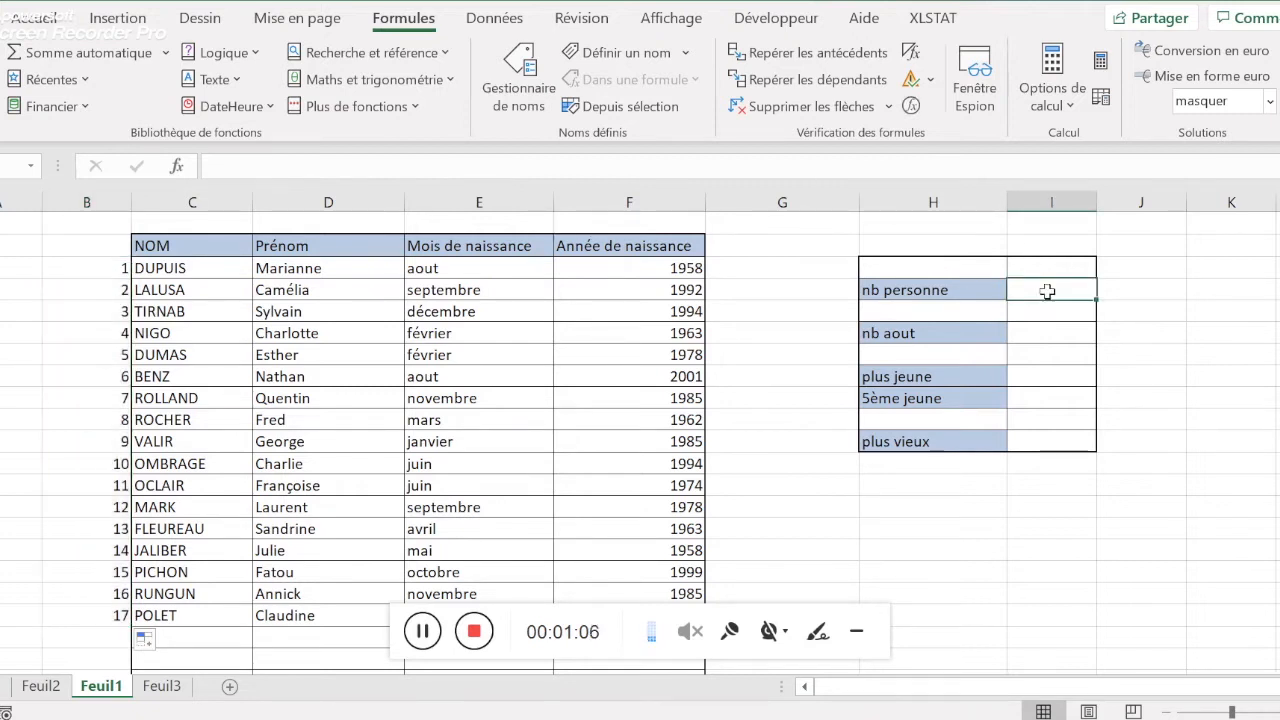
text(+)
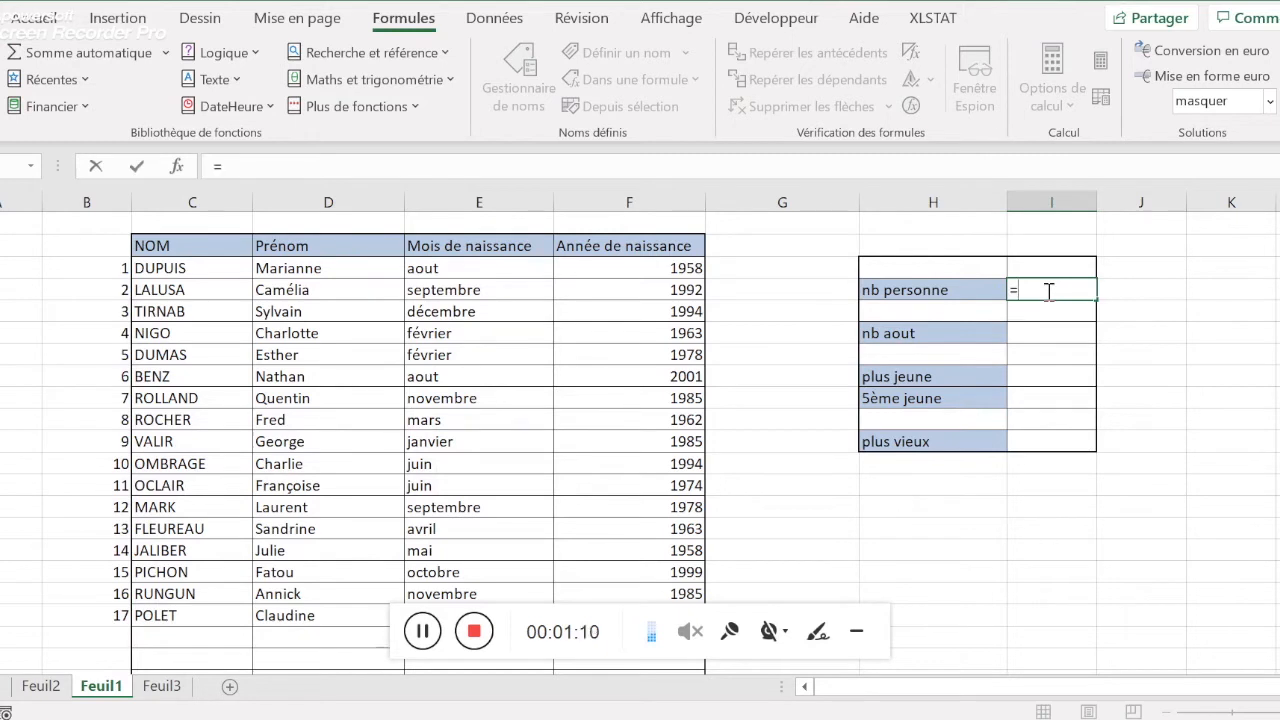
text(nbv)
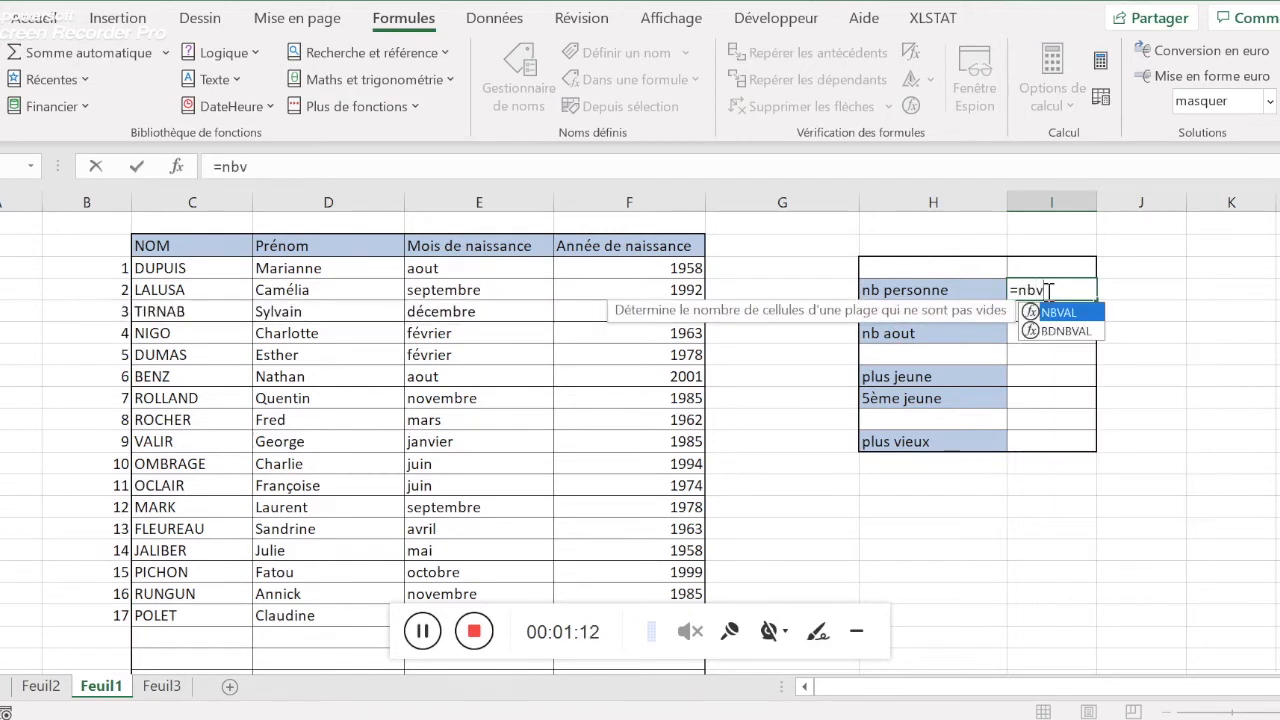
double_click(1056, 313)
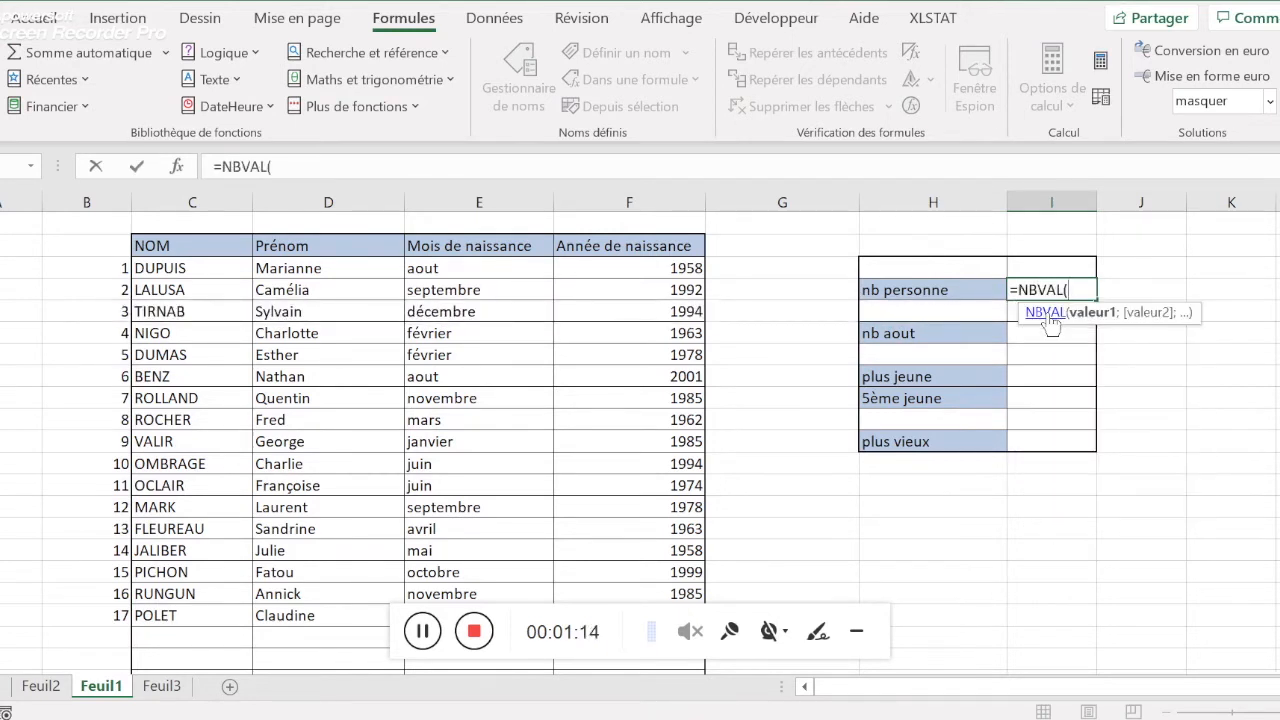
text(()
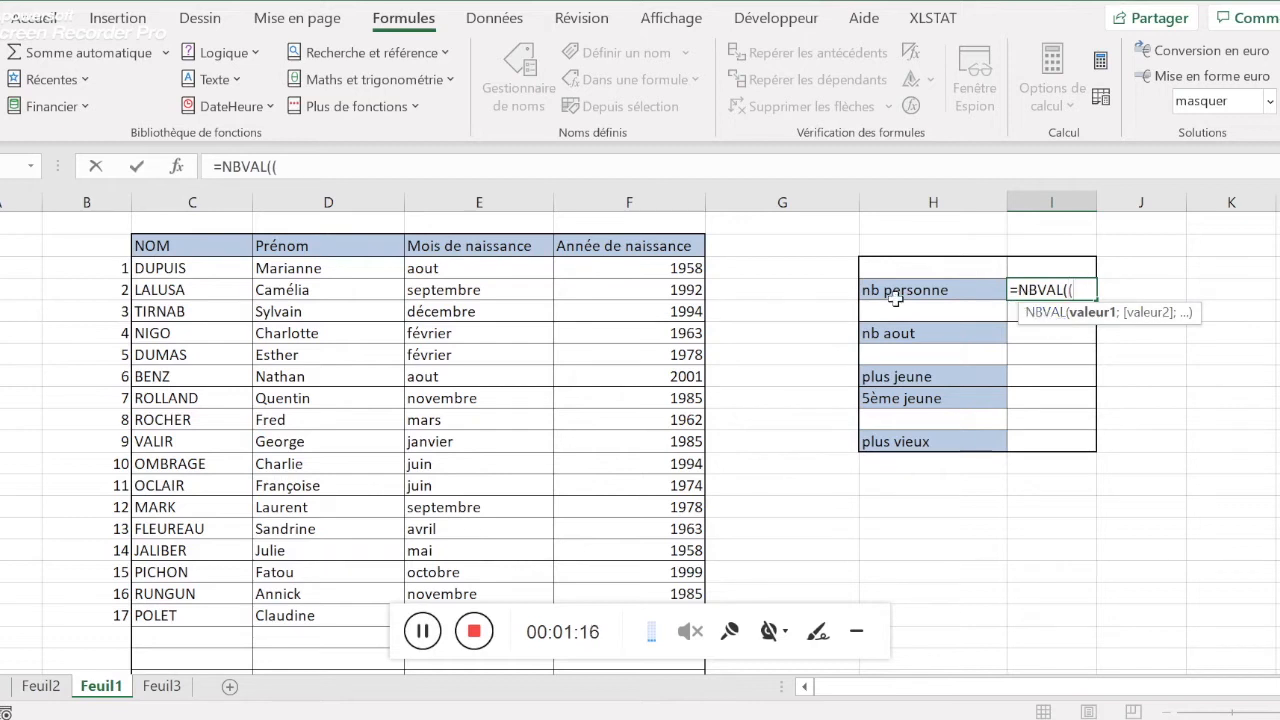
drag(372, 268, 338, 616)
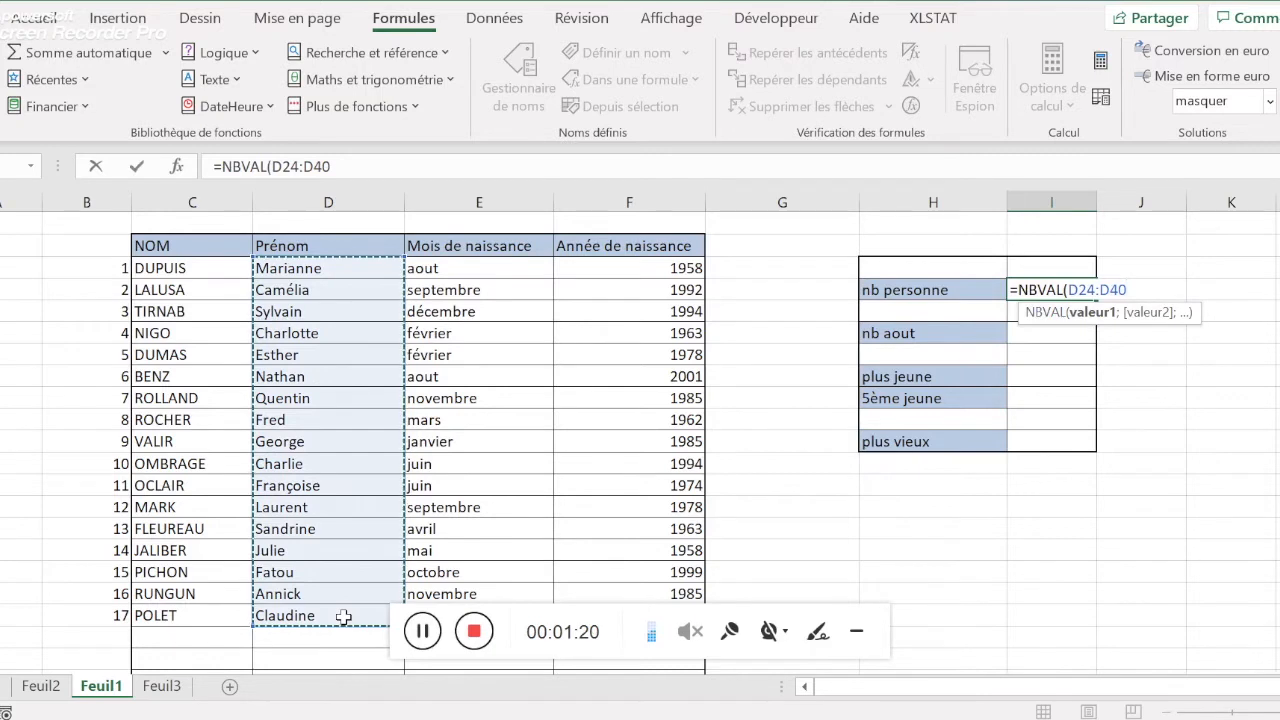
text())
key(Return)
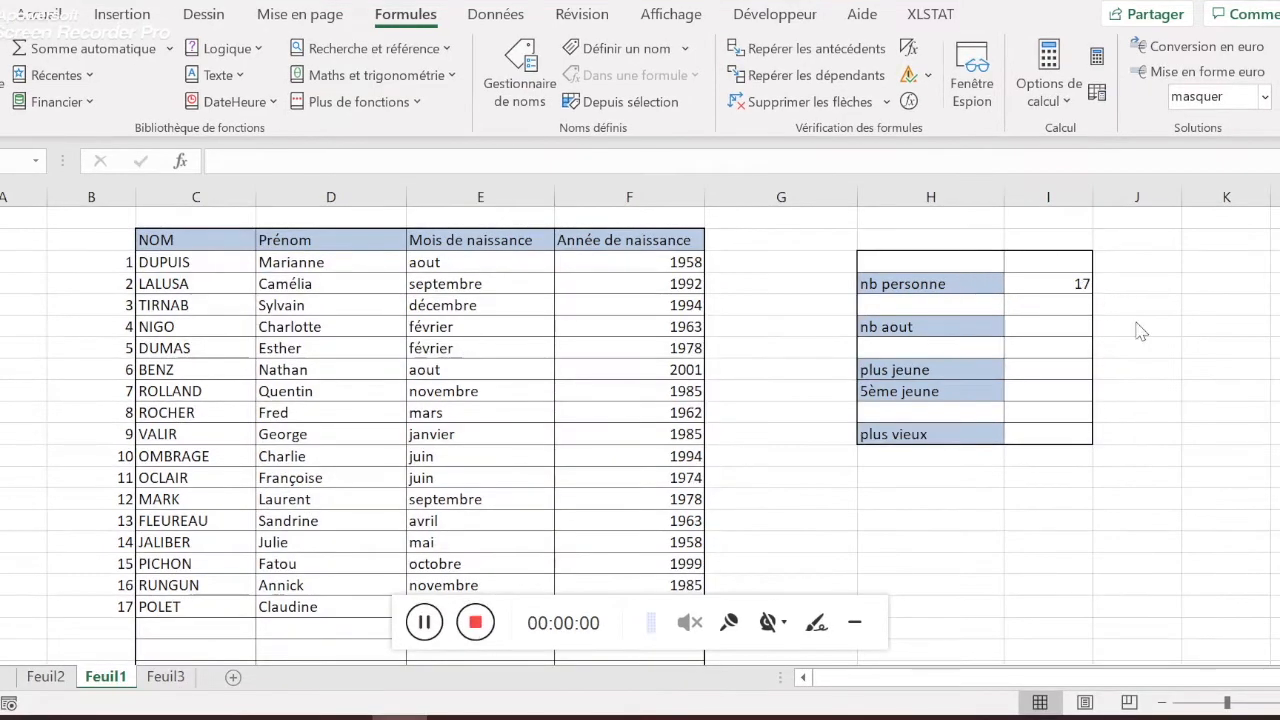
click(1072, 285)
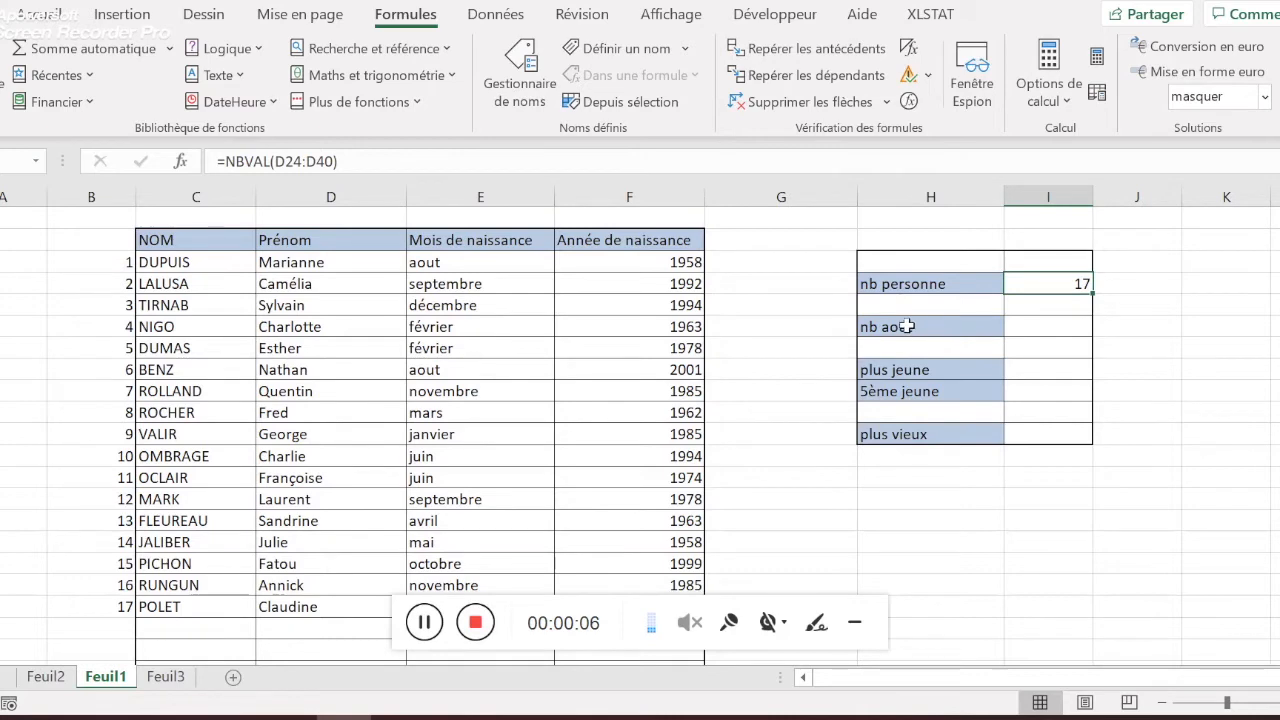
Go through the aout entries in the Mois de naissance column of the blue-headed table one by one
click(440, 265)
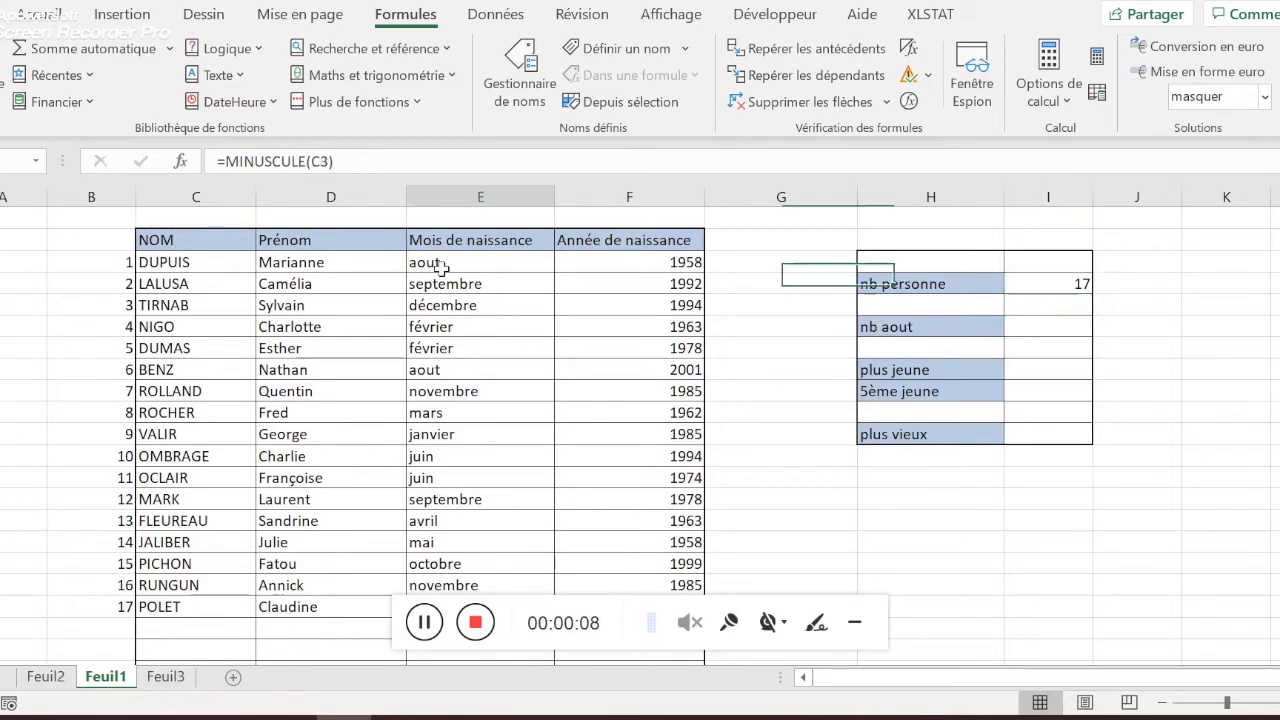
click(426, 369)
scroll(426, 380, down, 2)
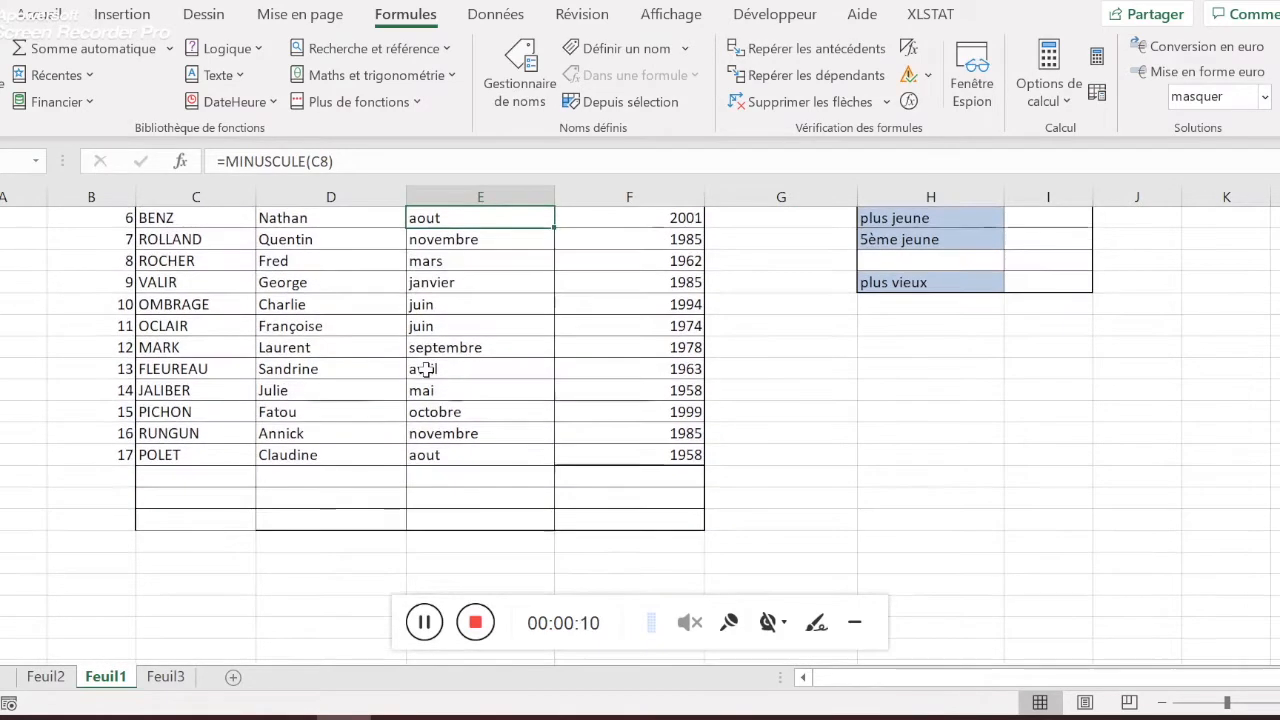
click(430, 452)
scroll(443, 452, up, 2)
scroll(443, 452, up, 4)
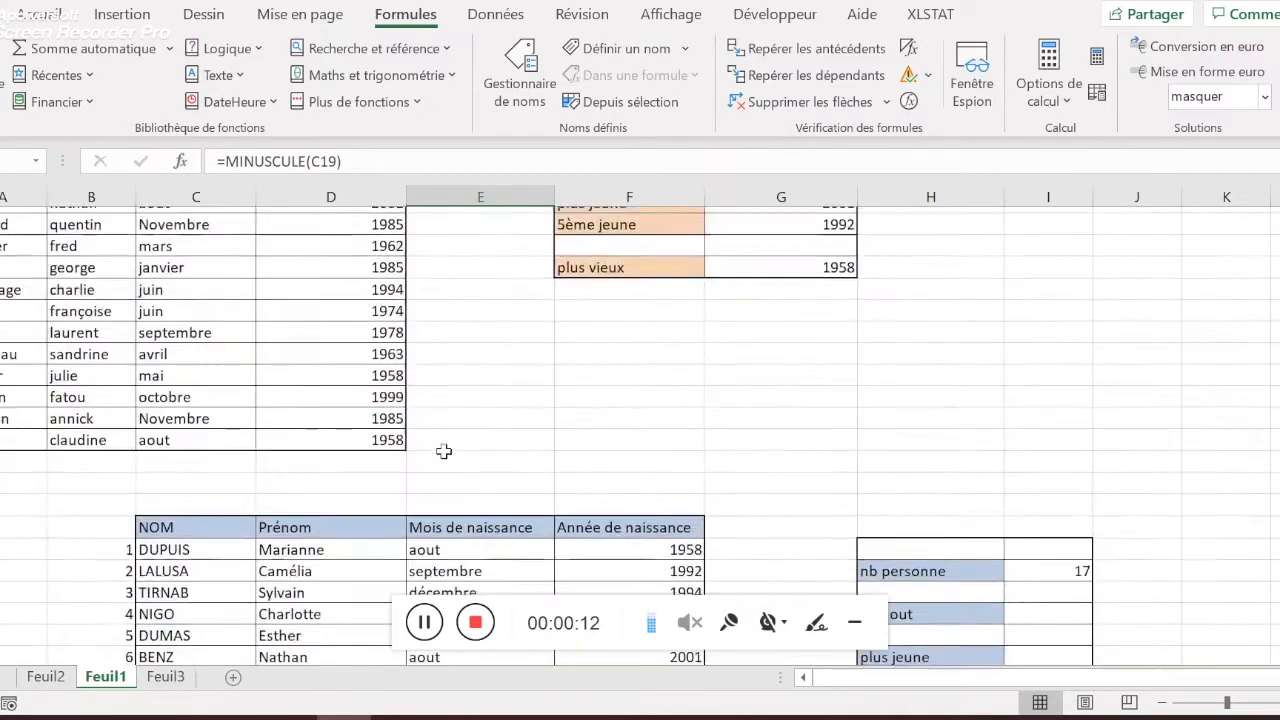
scroll(460, 465, down, 3)
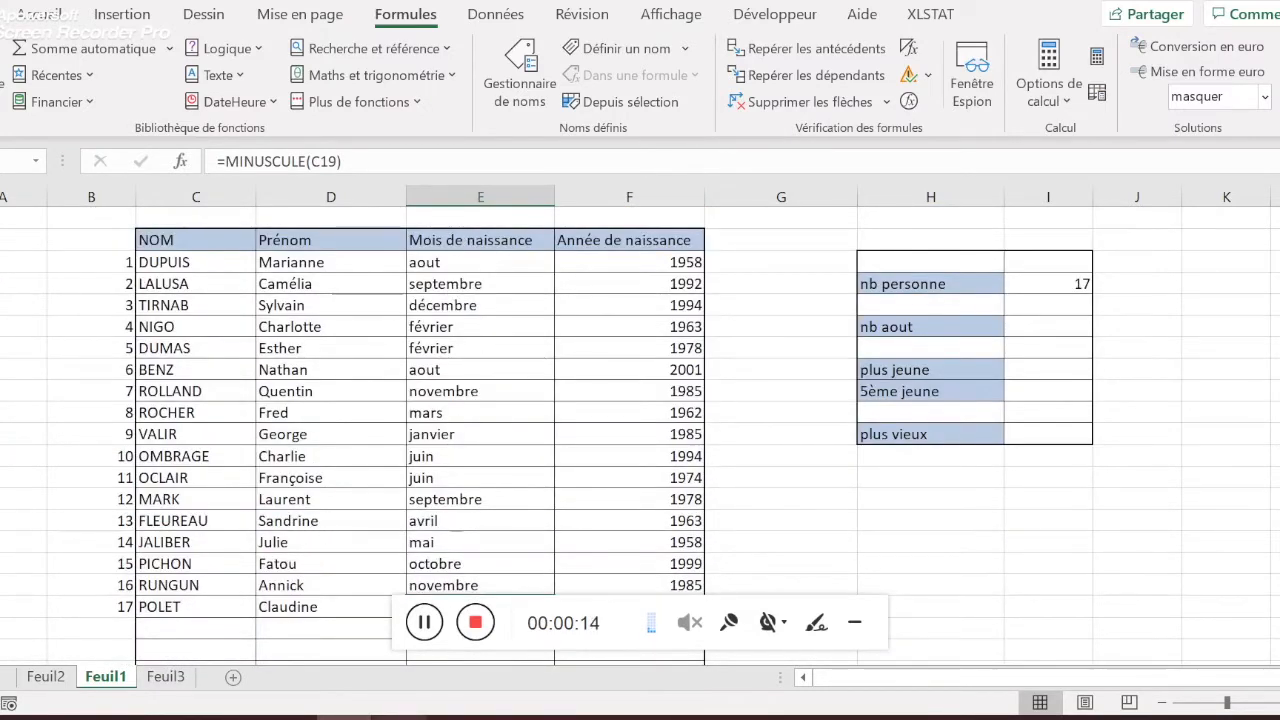
click(1069, 327)
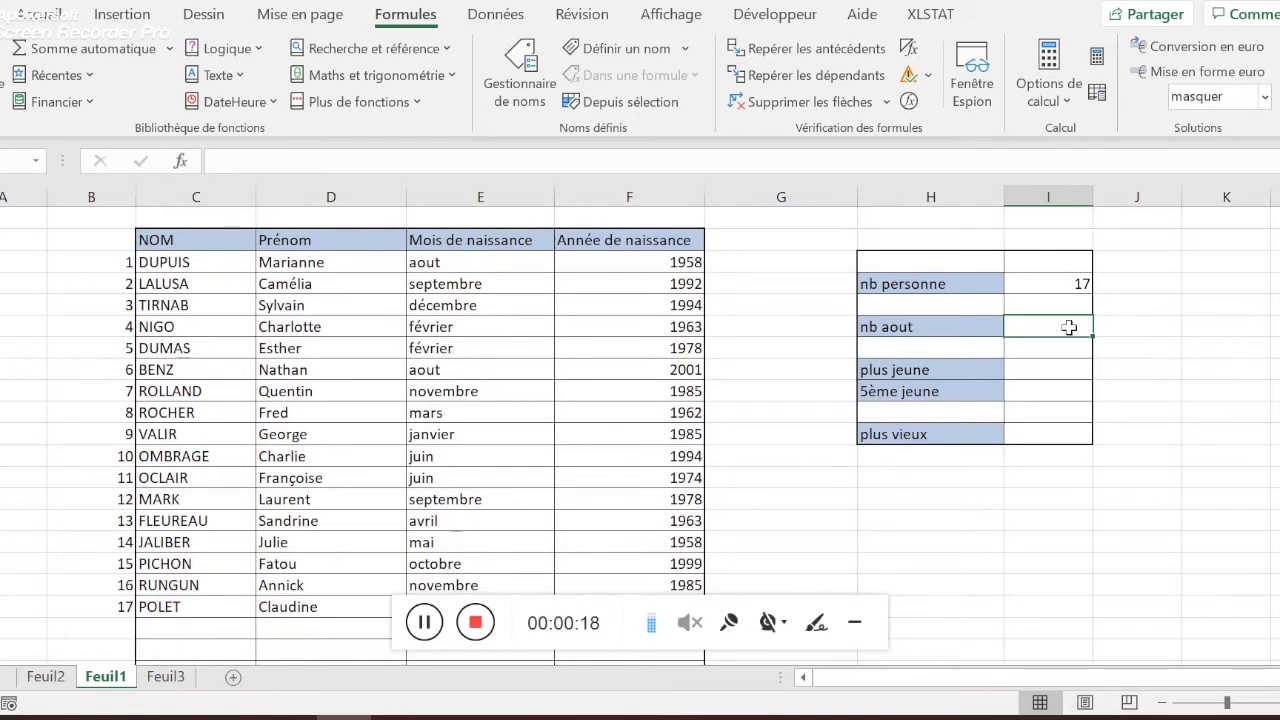
text(=)
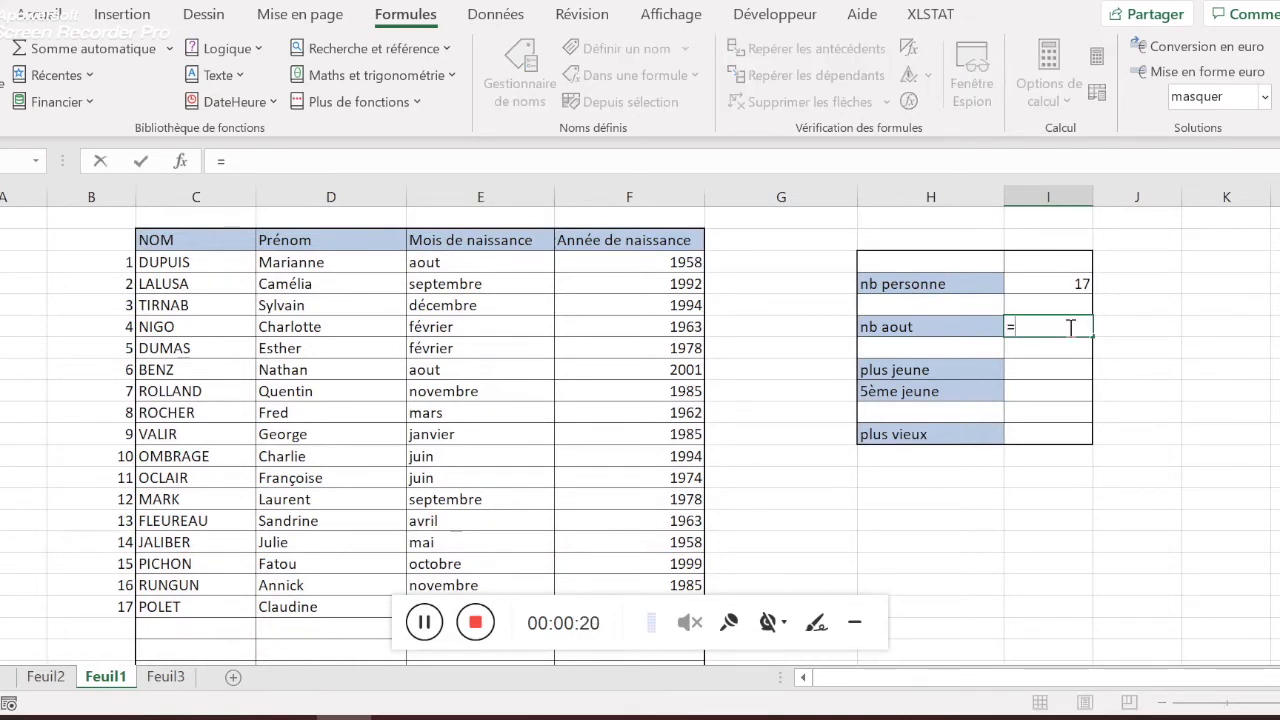
text(nb)
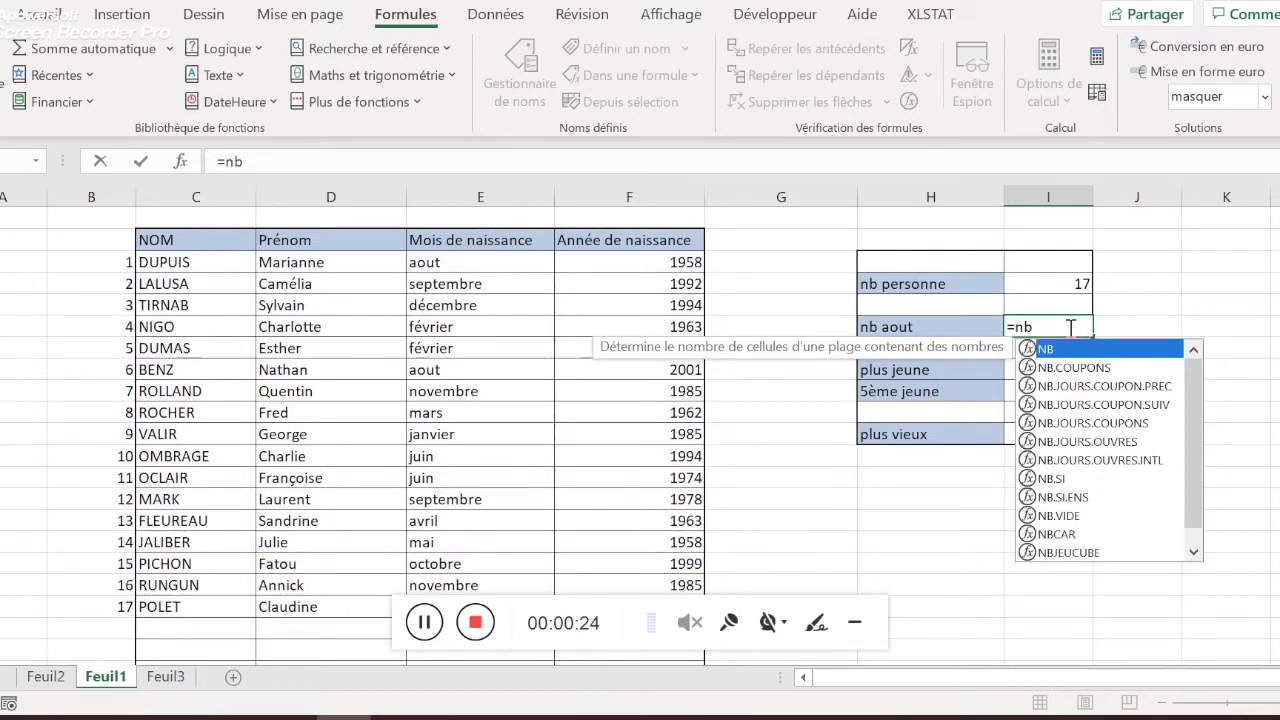
text(s)
key(Return)
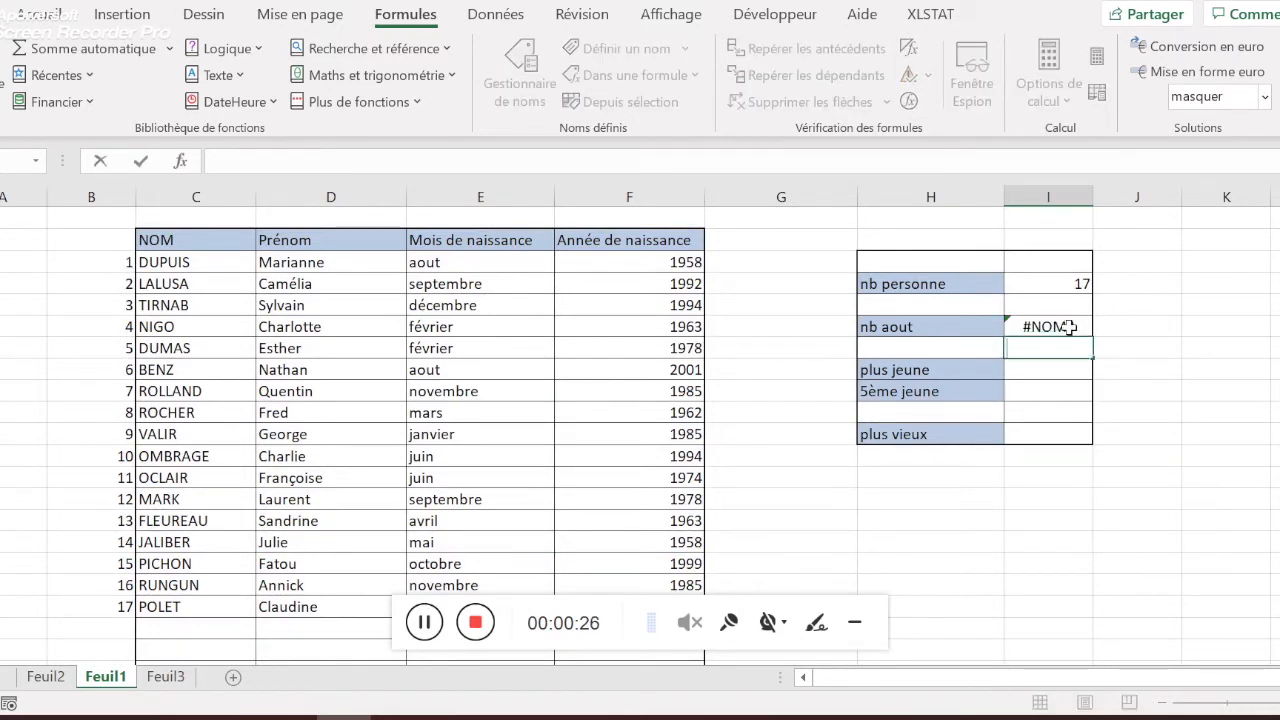
Count the August births beside nb aout with the formula =NB.SI(E24:E41;"aout") over the Mois de naissance column, replacing the faulty entry
click(1069, 327)
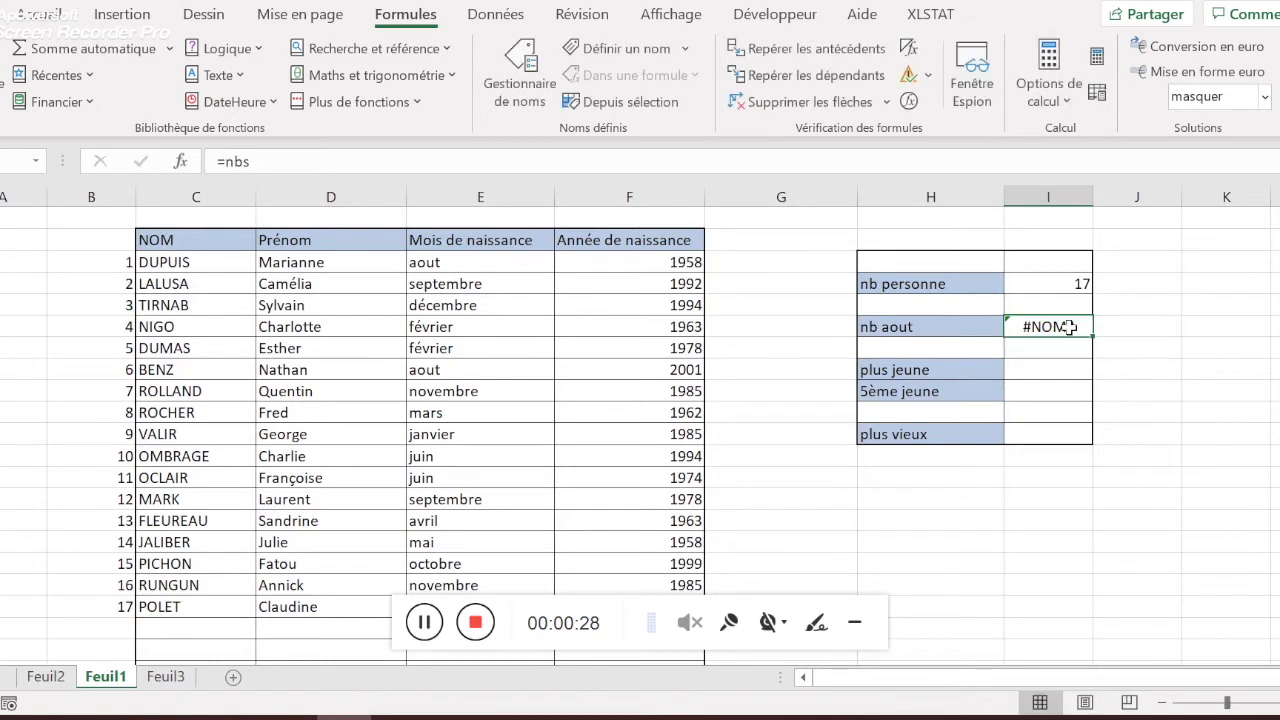
key(BackSpace)
text(=nb)
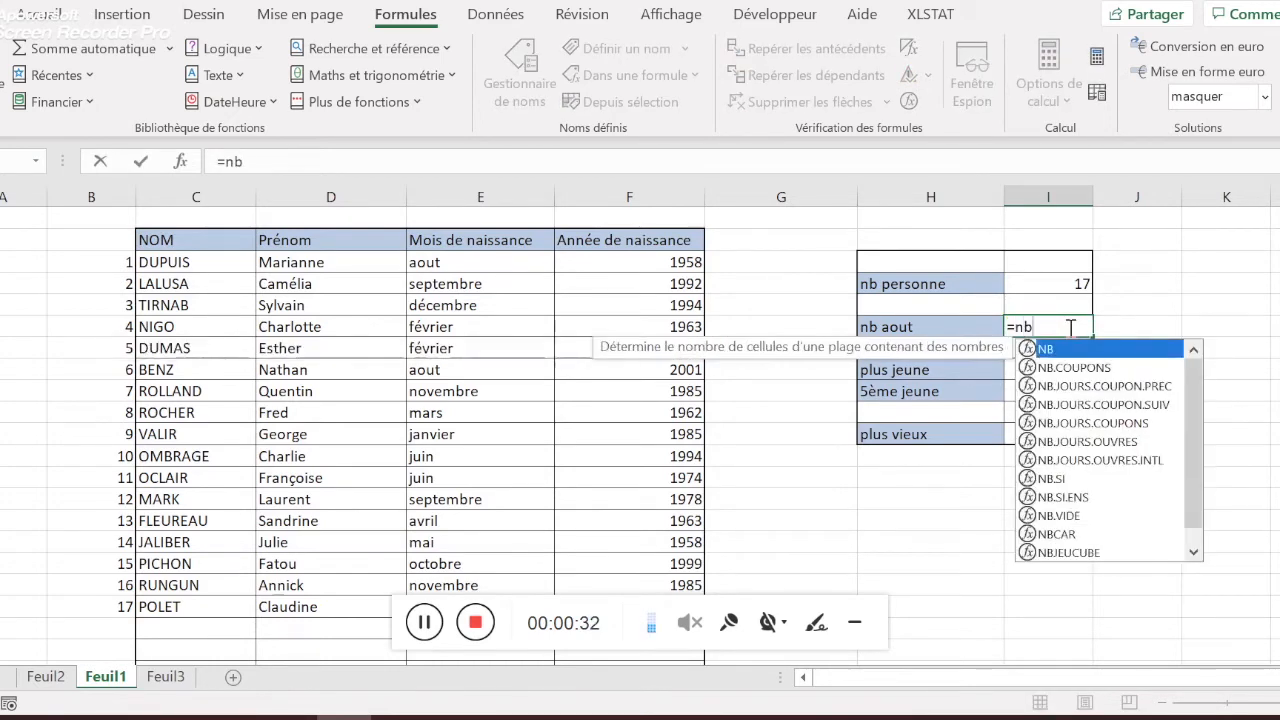
key(Escape)
text(.s)
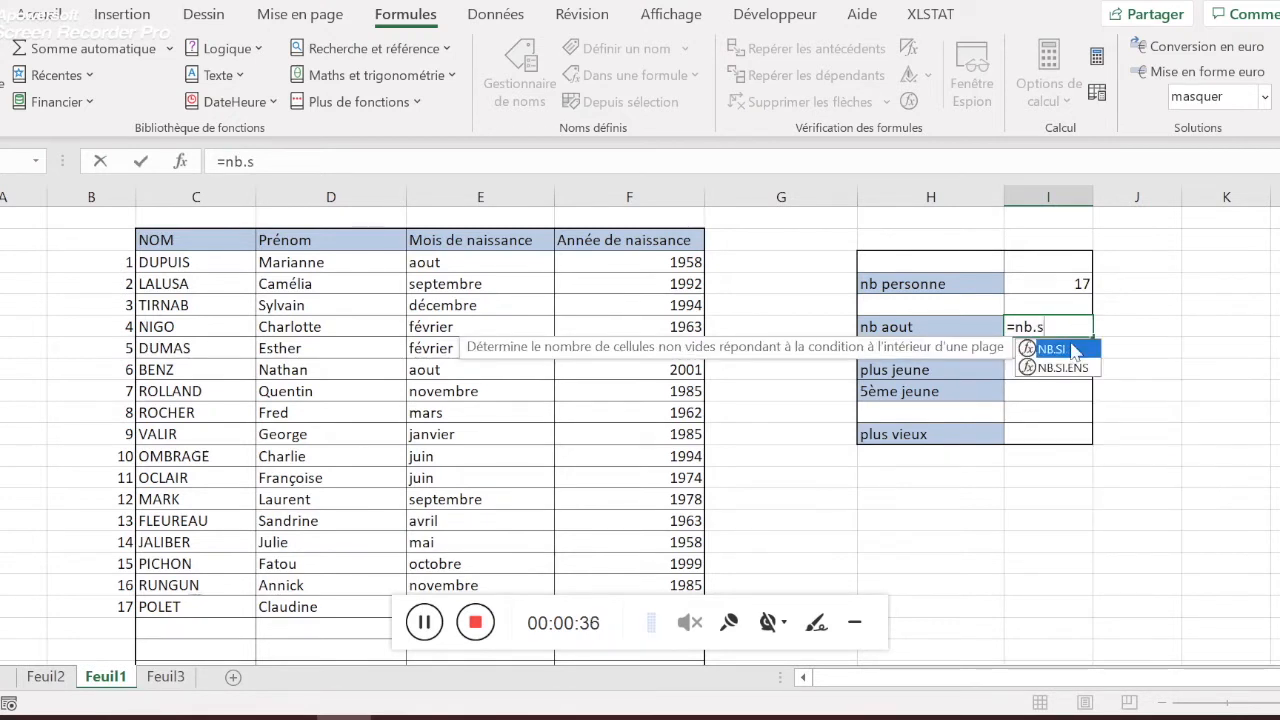
double_click(1072, 349)
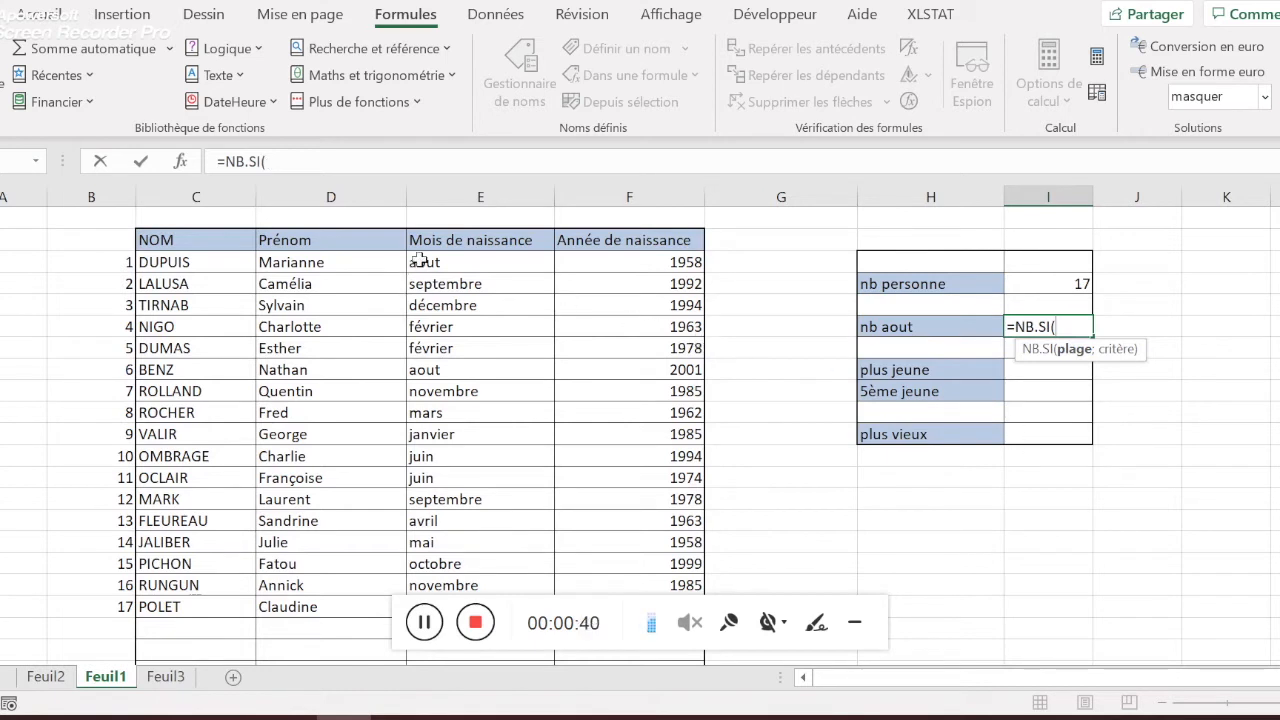
drag(424, 261, 428, 594)
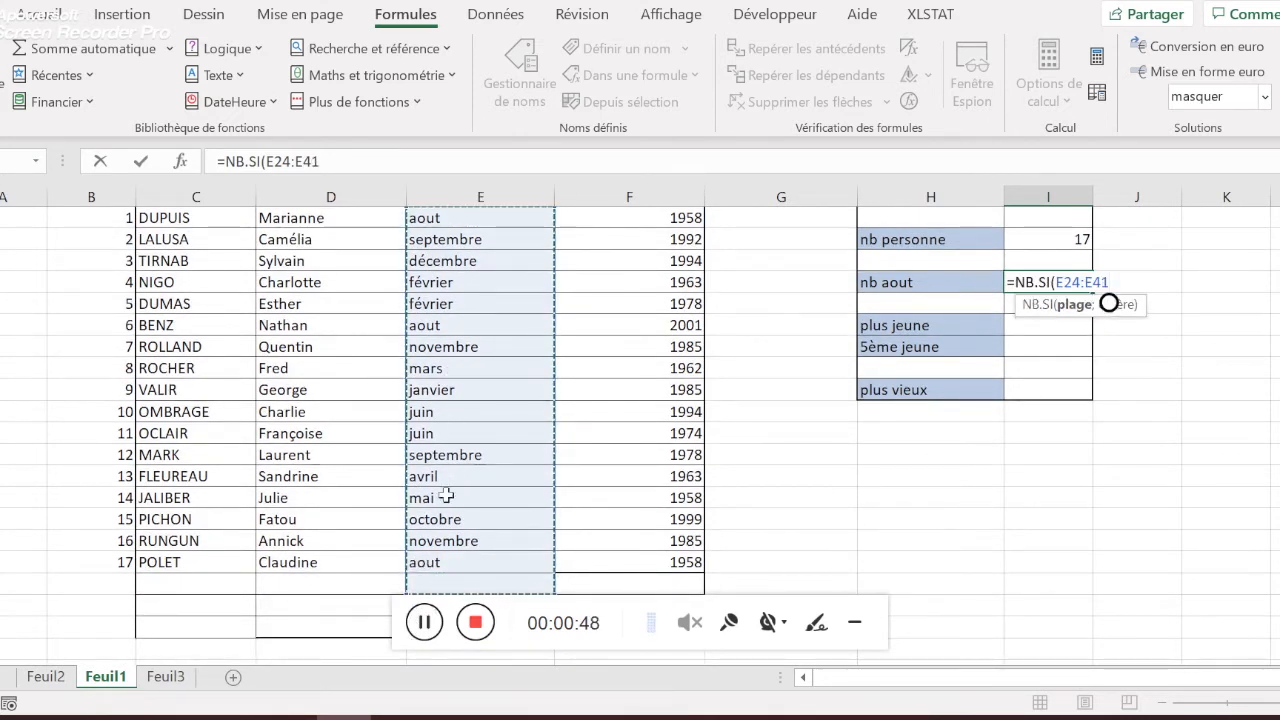
scroll(540, 277, up, 3)
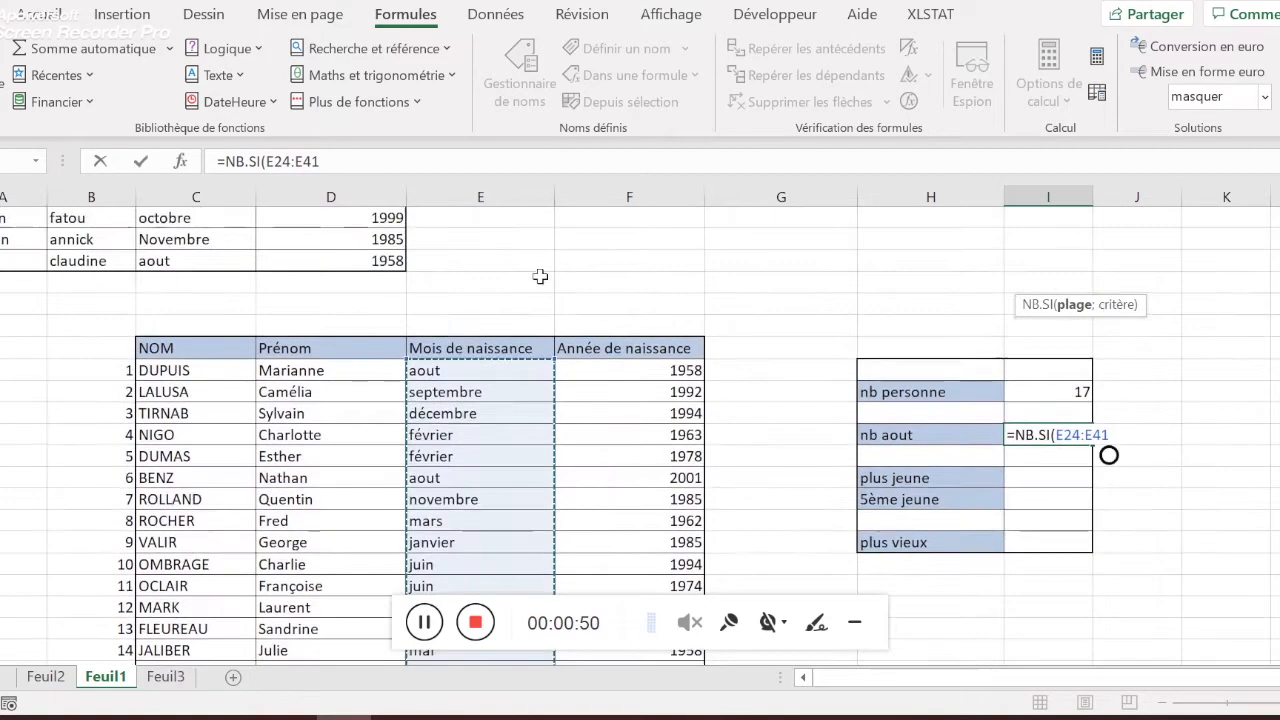
scroll(514, 271, down, 3)
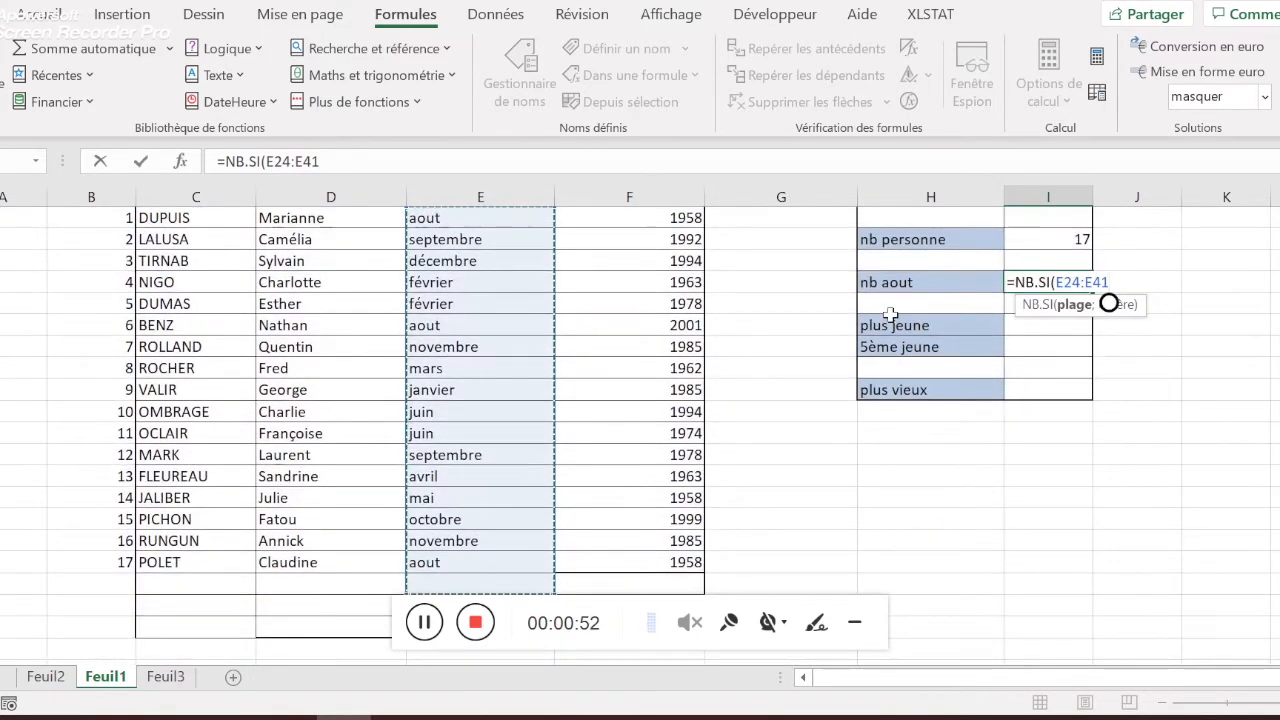
text(;)
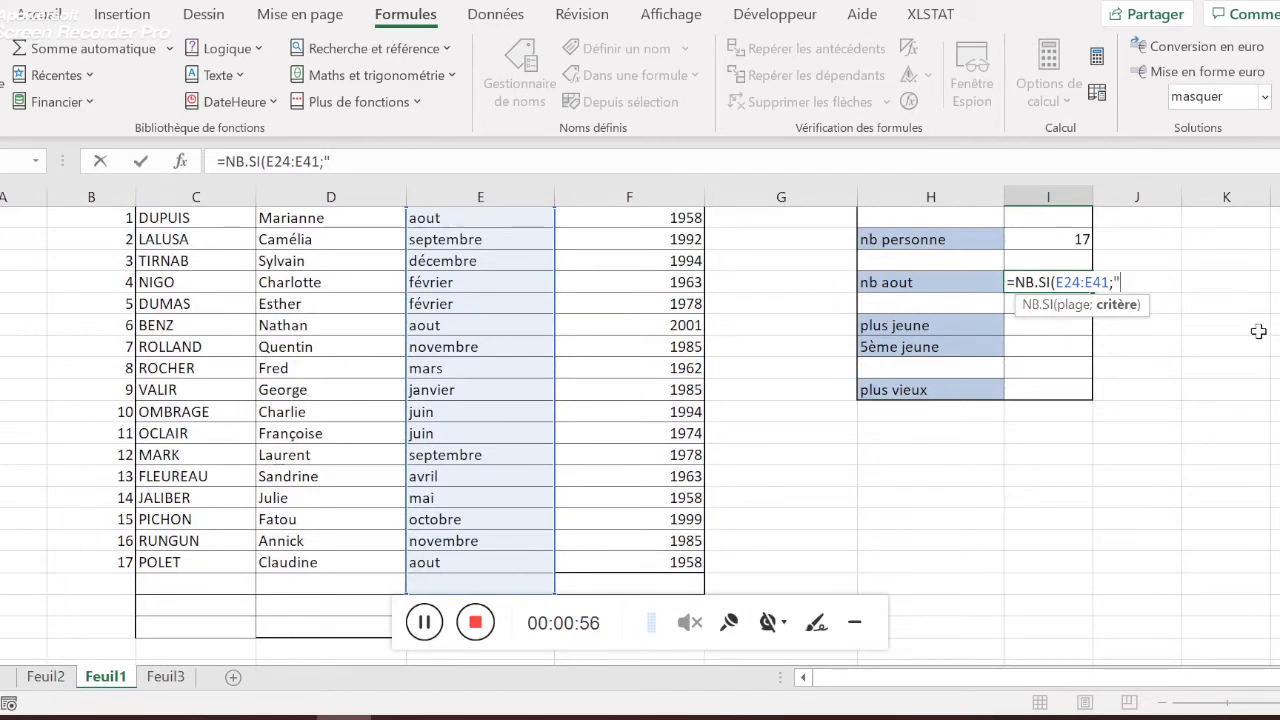
text("aout"))
key(Return)
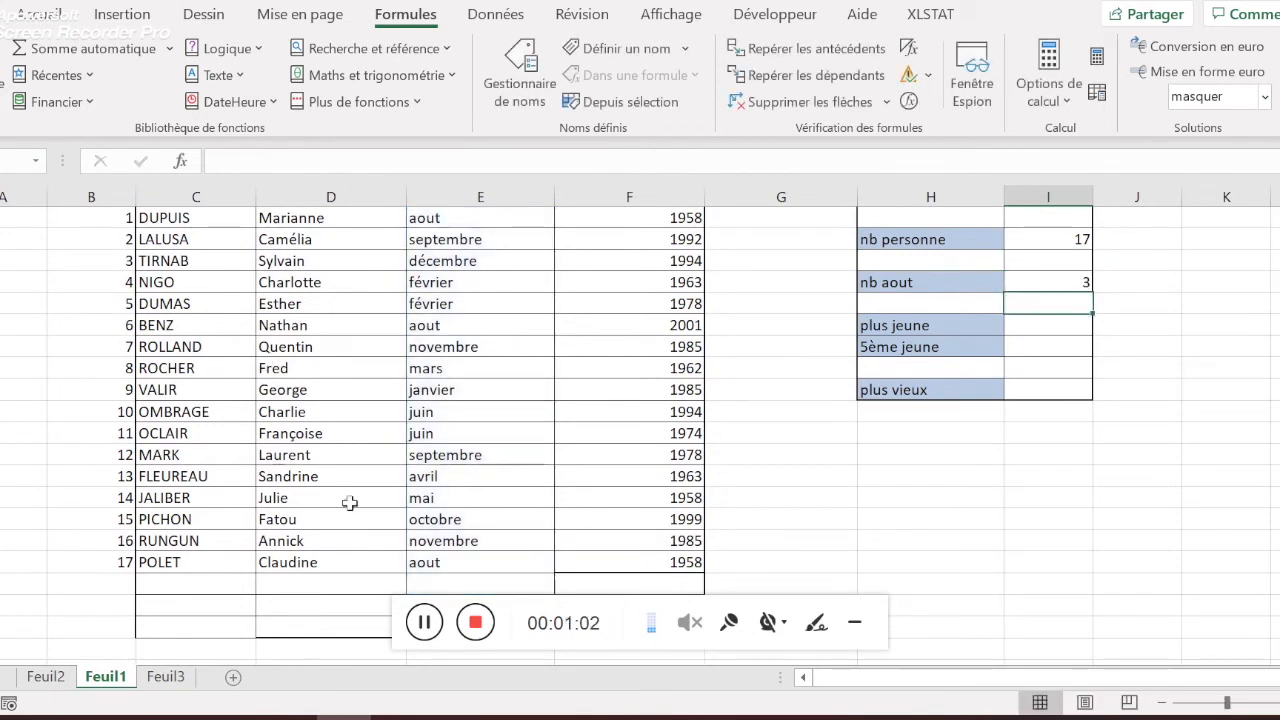
Check the aout entries in the Mois de naissance column and go through the empty result cells of the summary table
click(437, 561)
click(480, 324)
click(458, 218)
scroll(727, 368, up, 2)
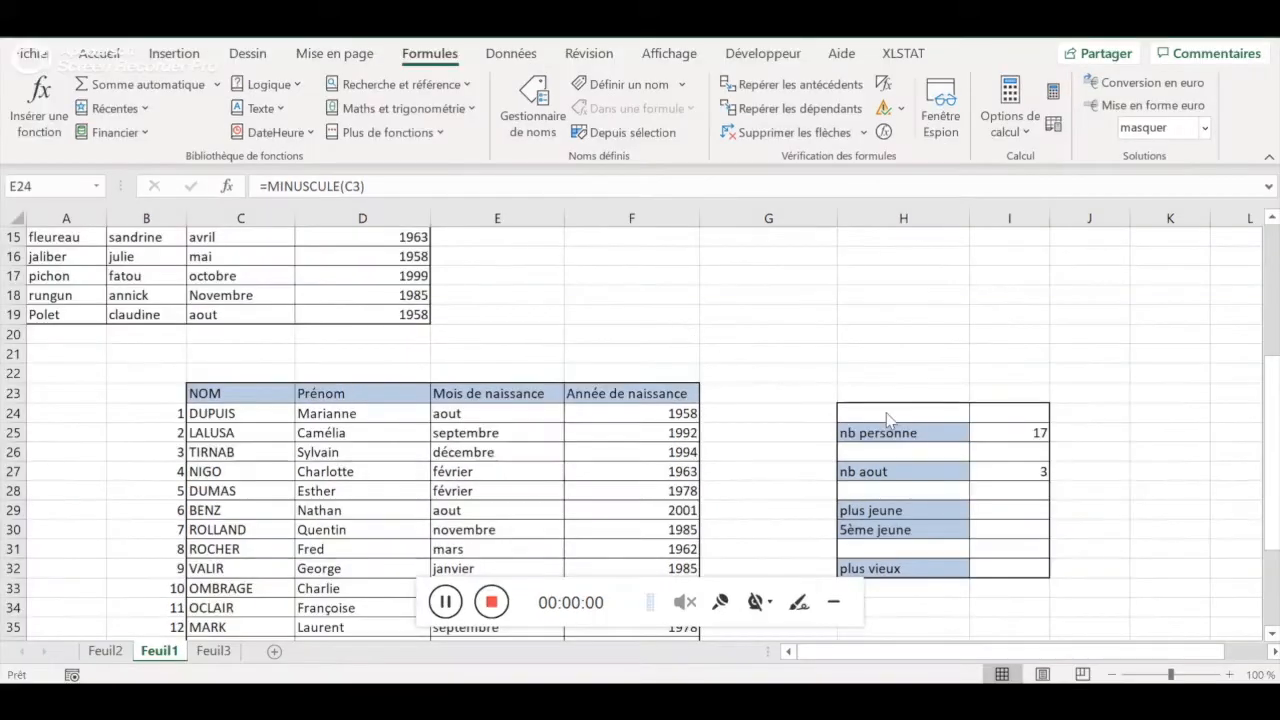
scroll(895, 420, down, 2)
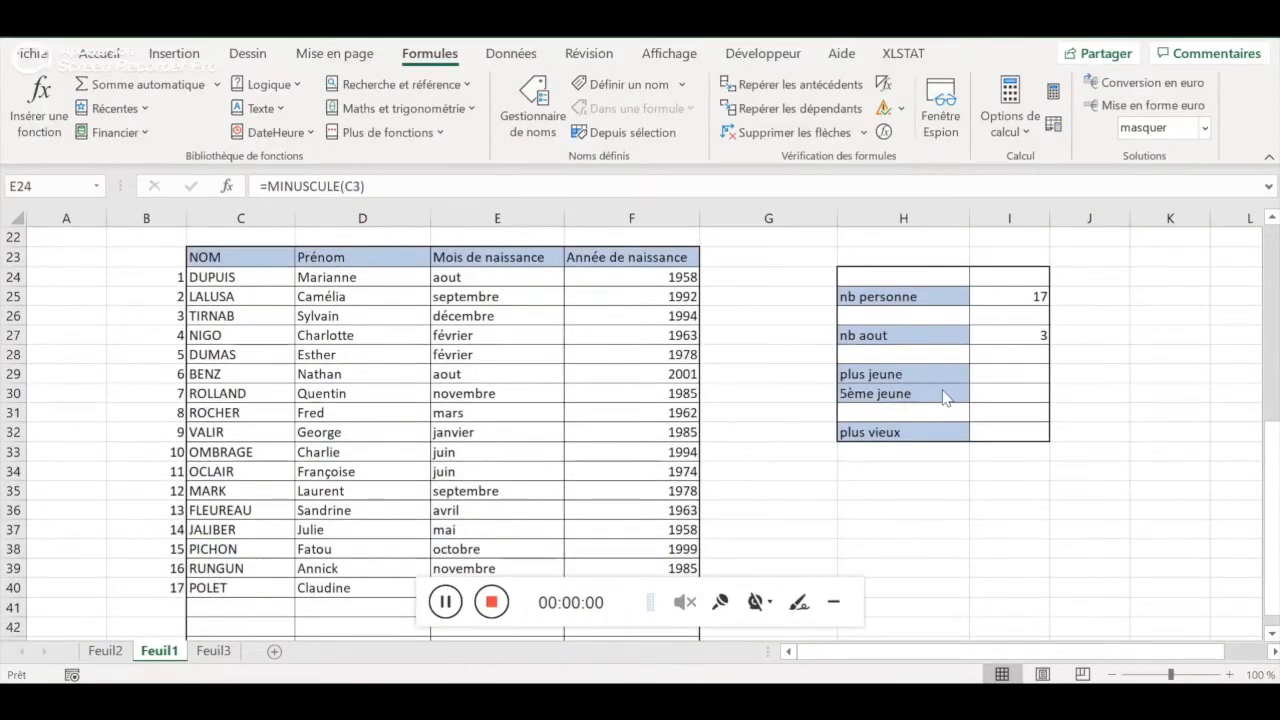
click(1008, 360)
click(1010, 380)
click(1012, 395)
click(1014, 436)
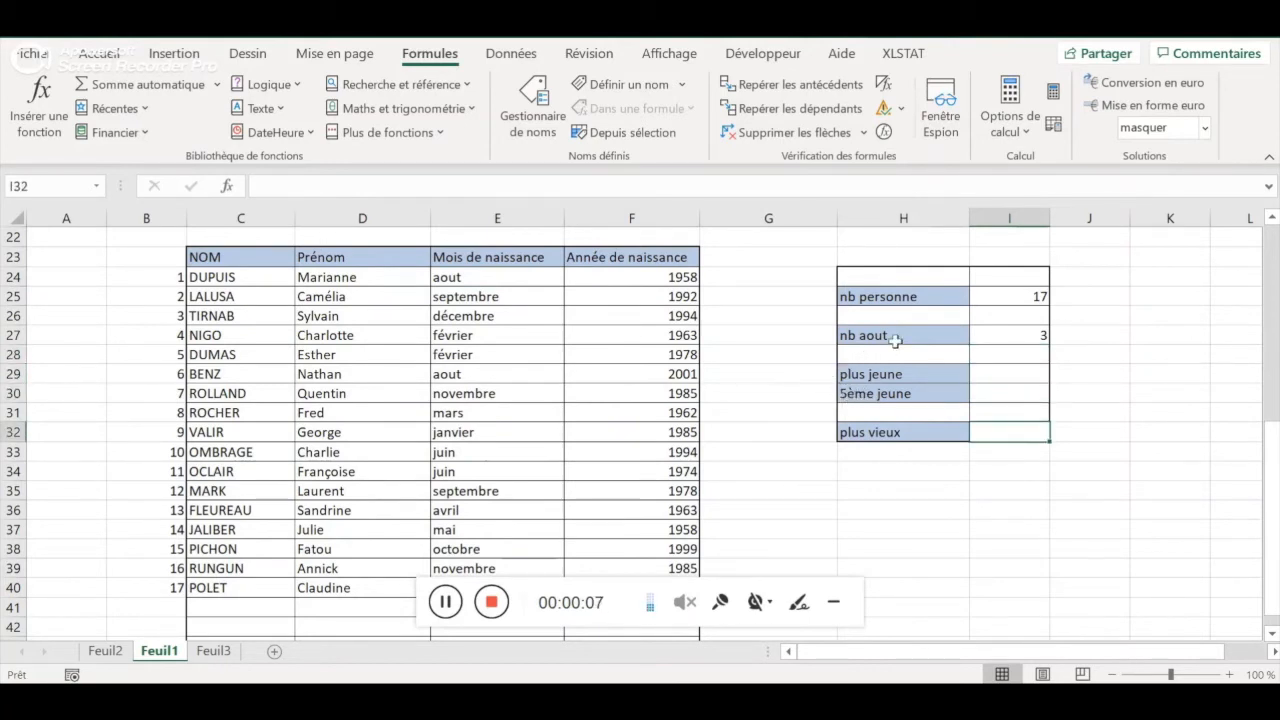
Find the youngest person's birth year beside plus jeune with the formula =GRANDE.VALEUR(F24:F41;1) and compare it with the Année de naissance column
click(984, 372)
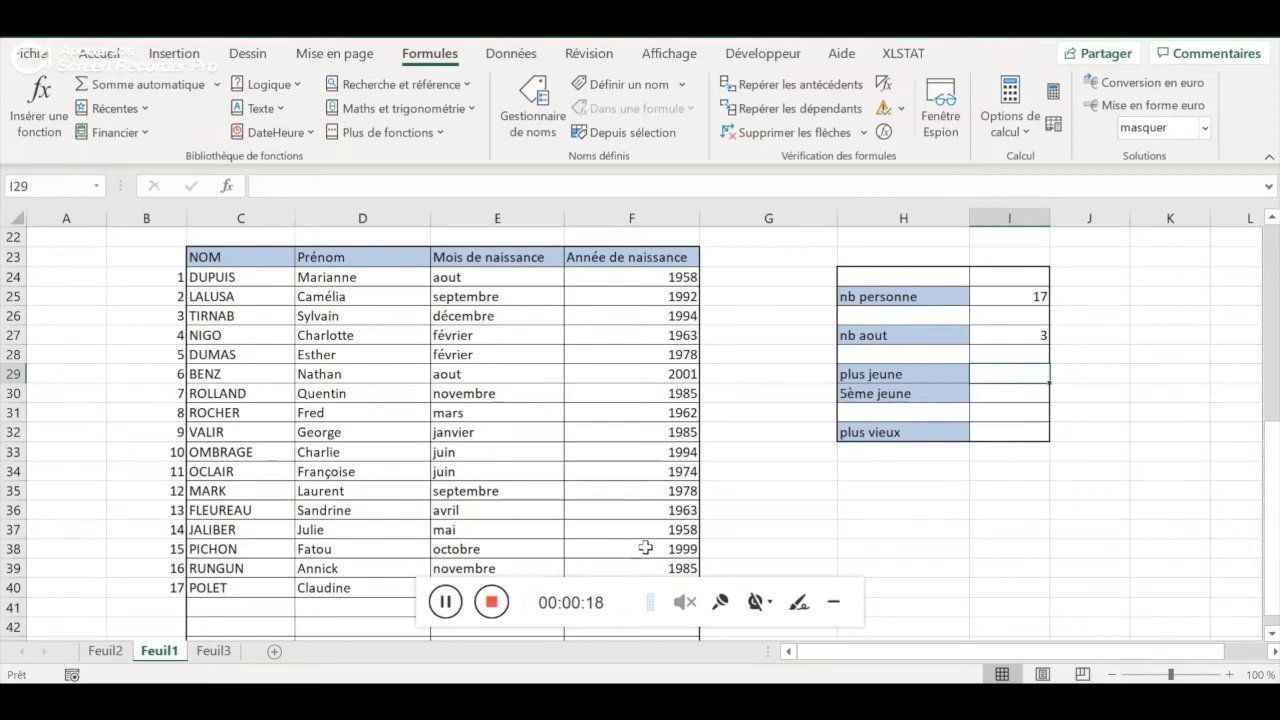
text(=)
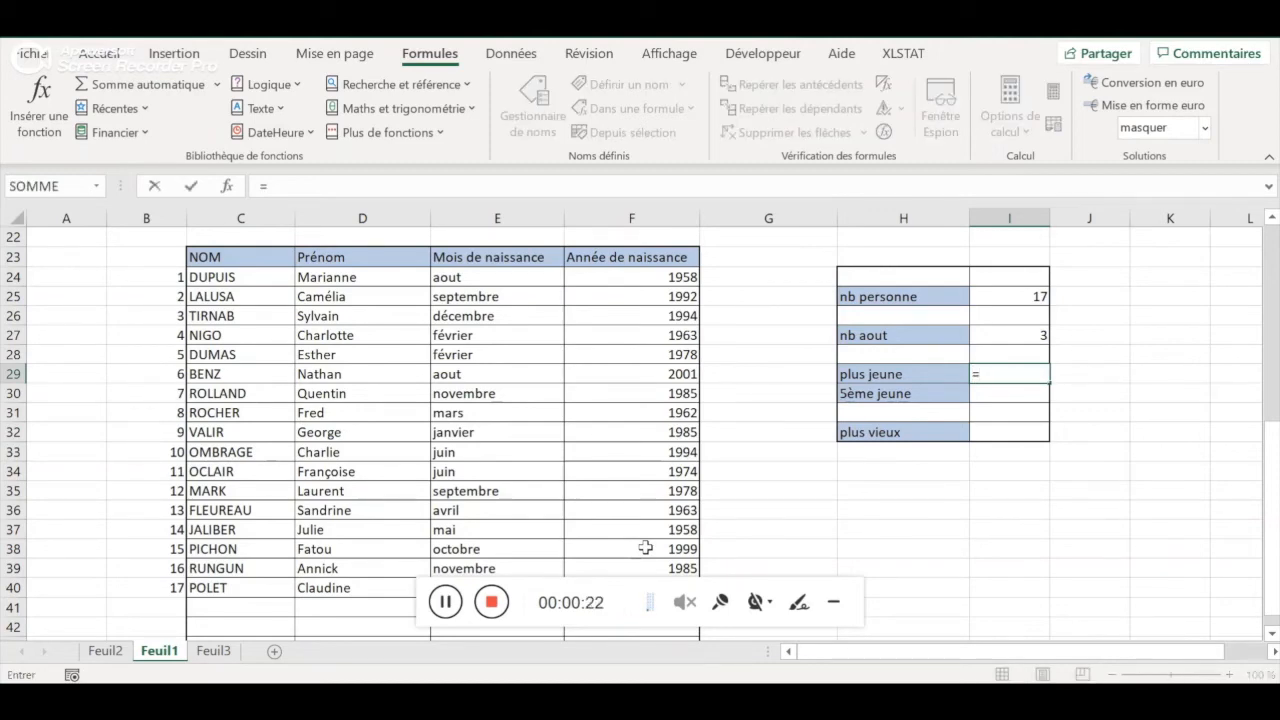
scroll(650, 545, down, 2)
scroll(650, 545, up, 5)
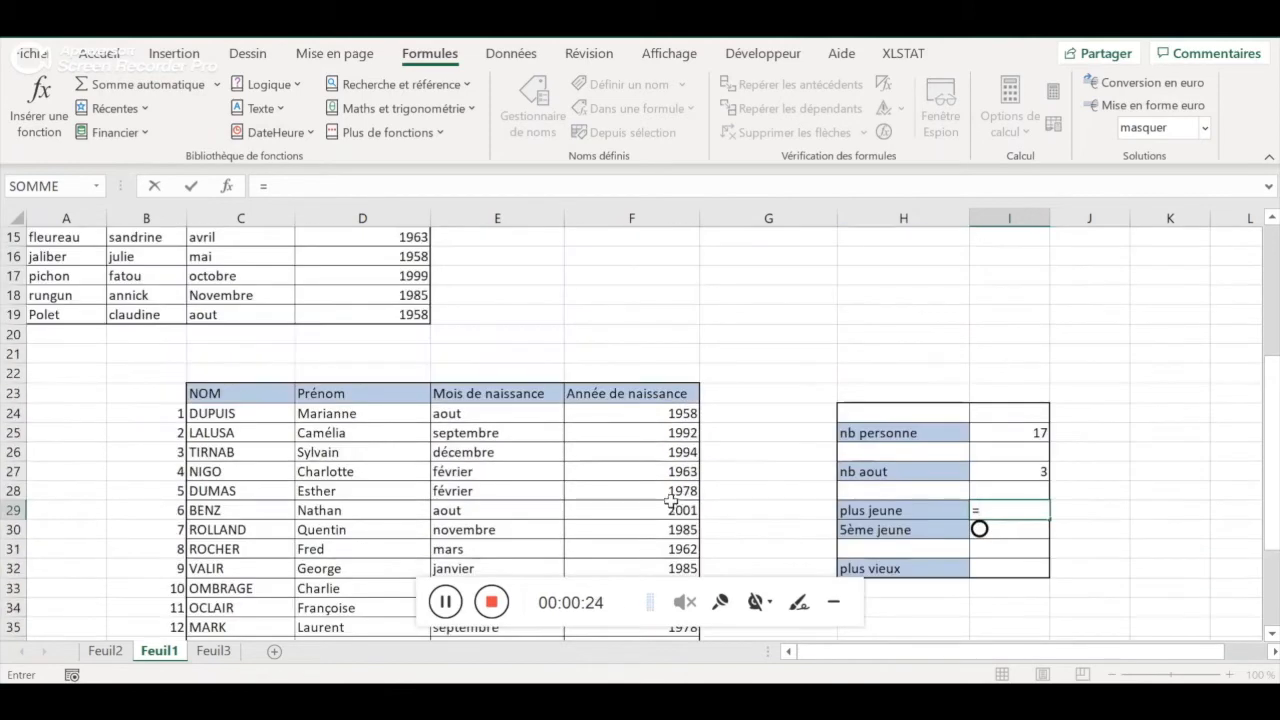
click(678, 512)
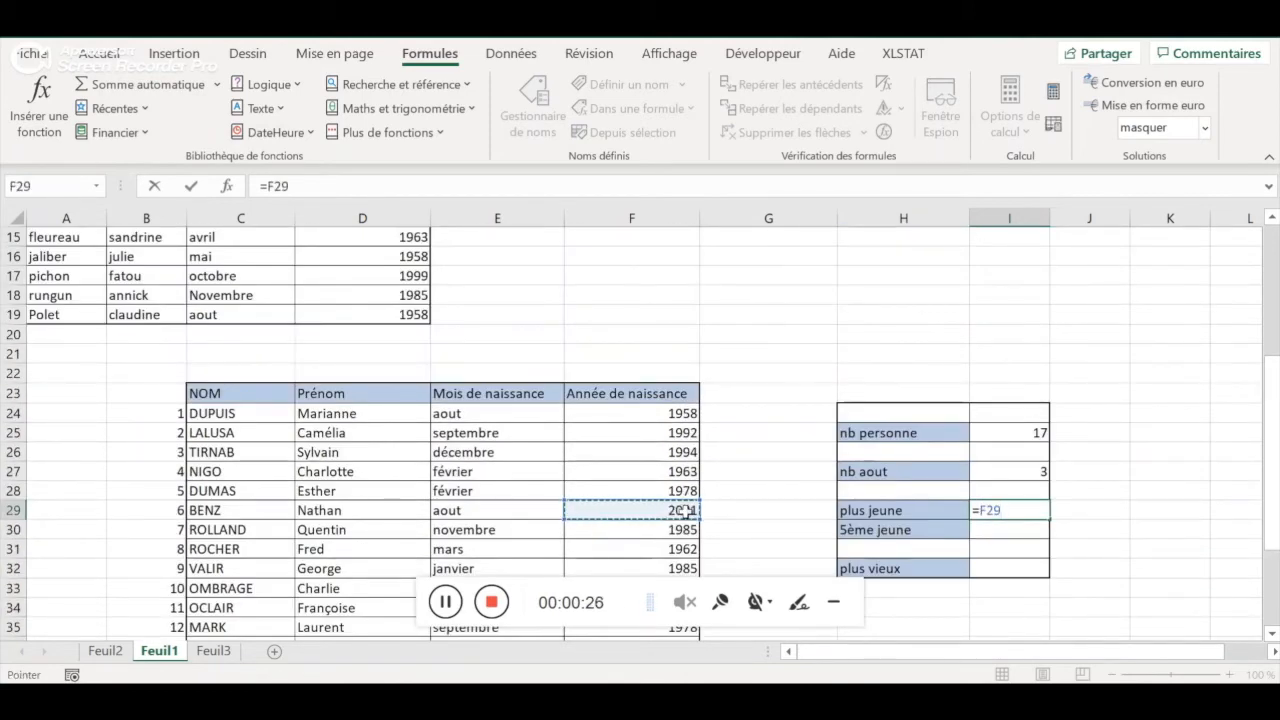
key(BackSpace)
key(BackSpace)
key(BackSpace)
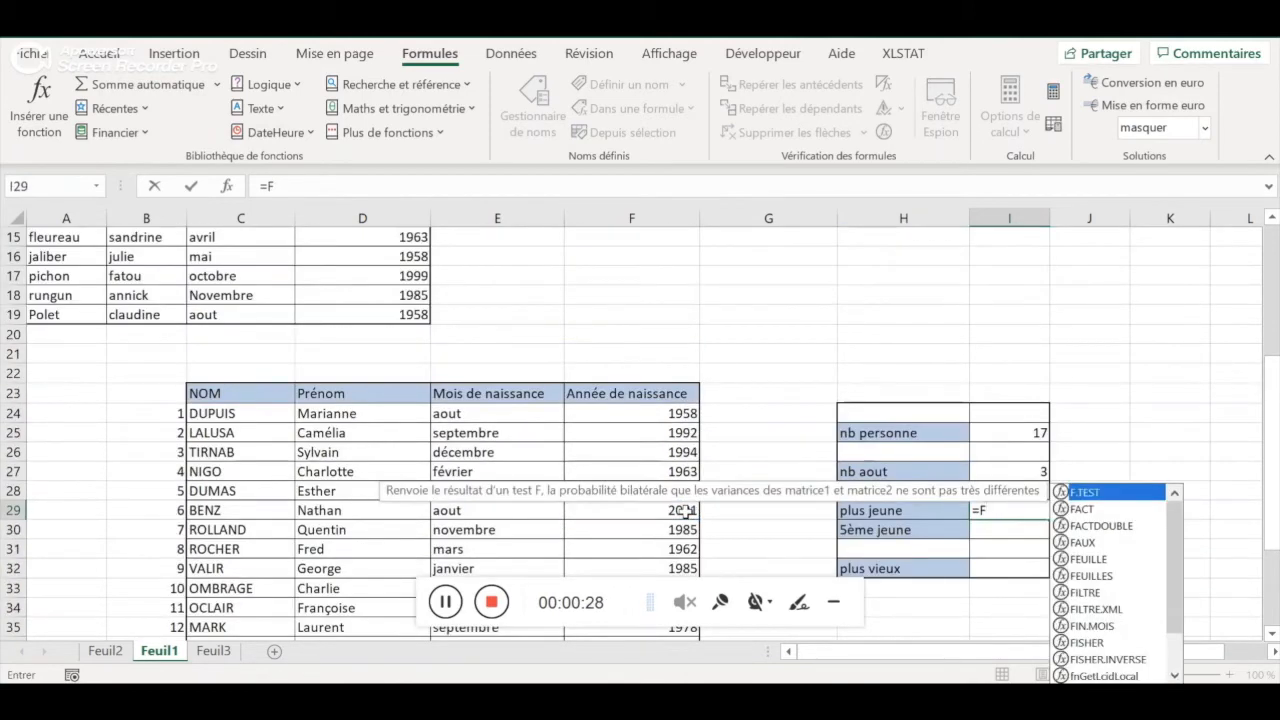
text(gr)
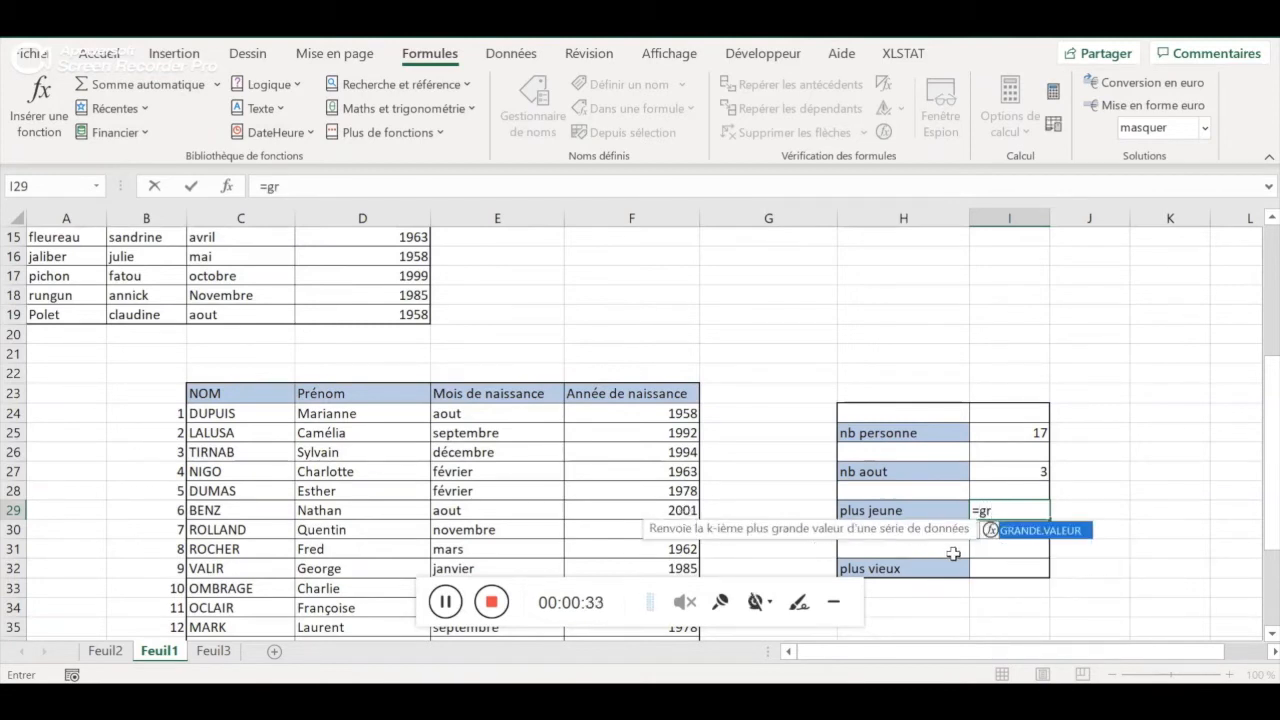
double_click(1010, 533)
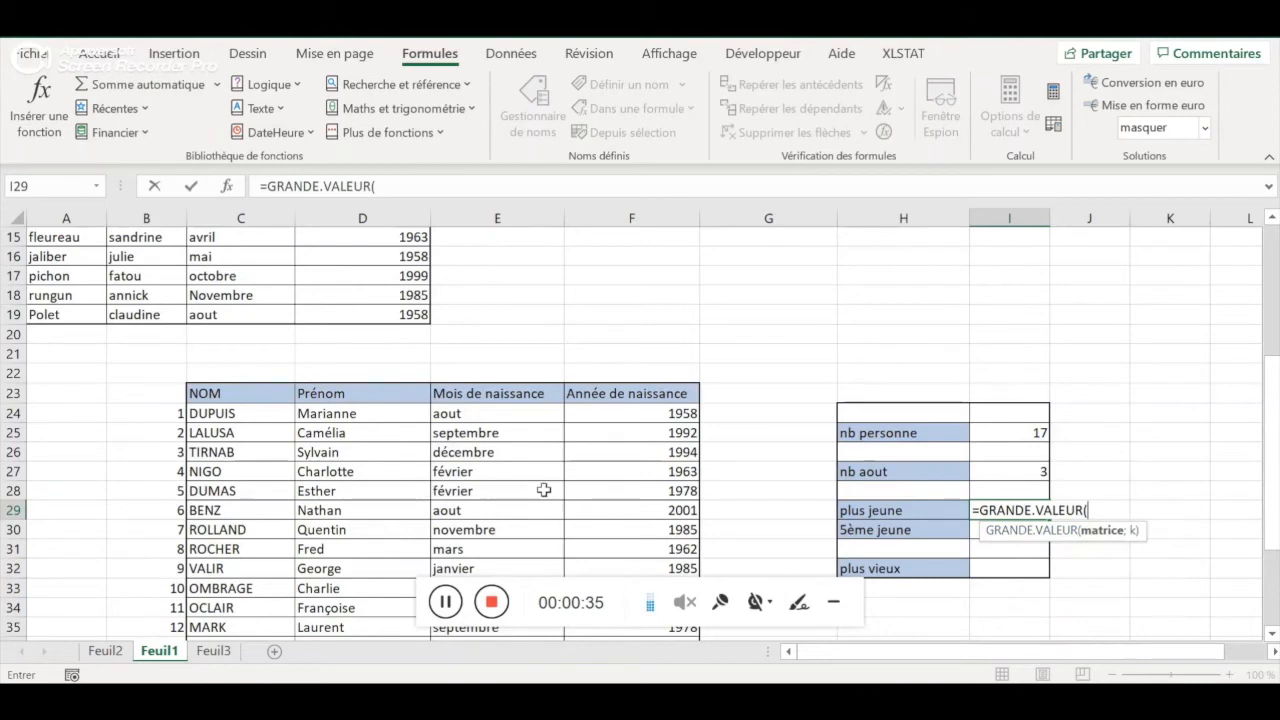
scroll(560, 490, down, 3)
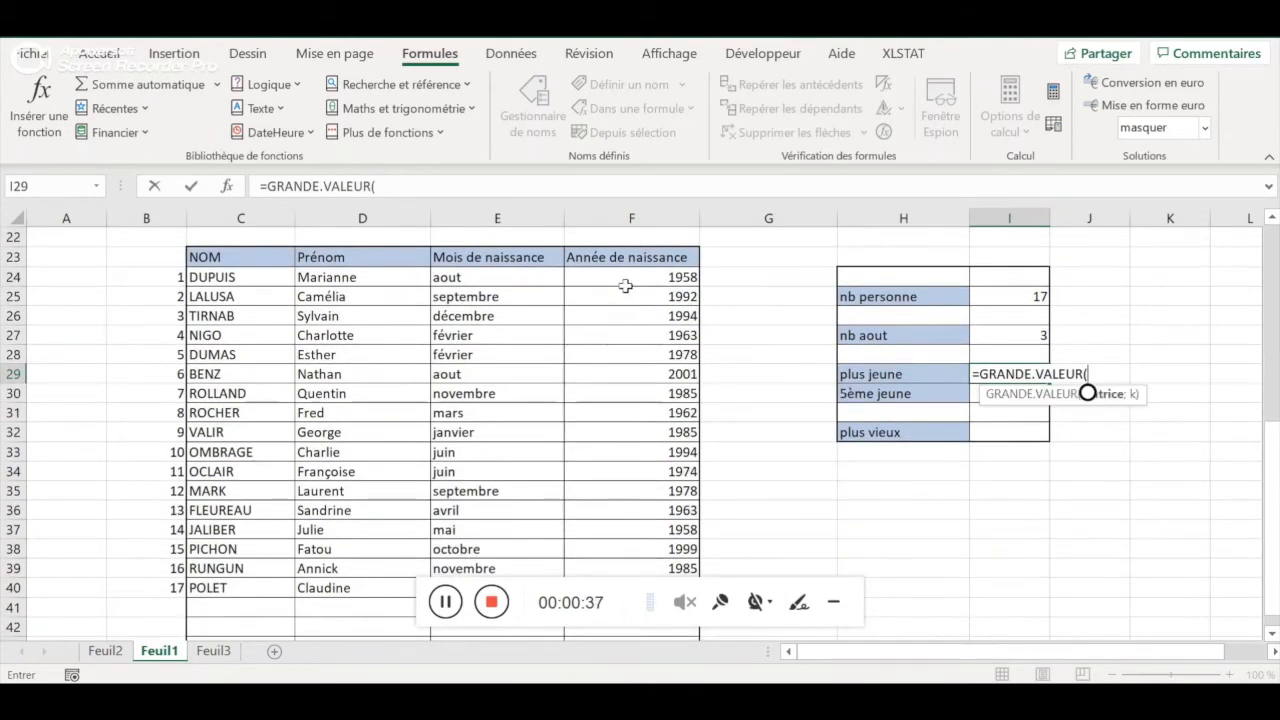
drag(636, 277, 608, 563)
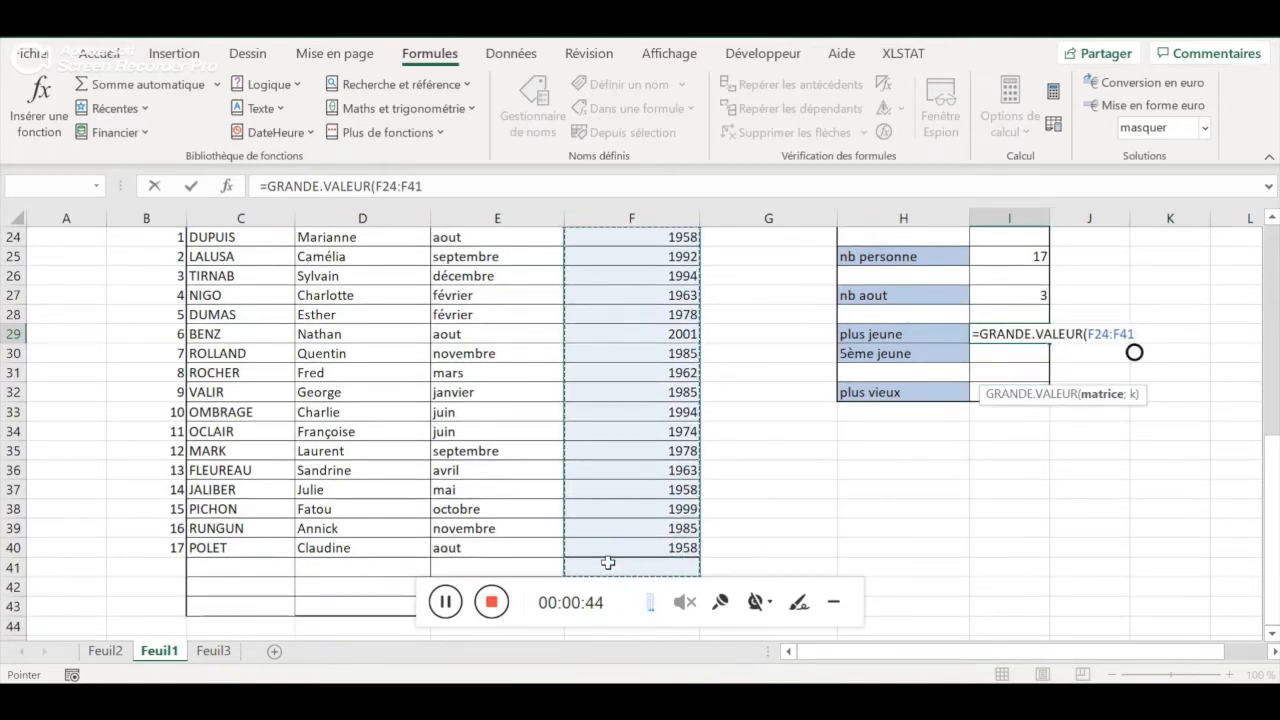
drag(608, 563, 608, 563)
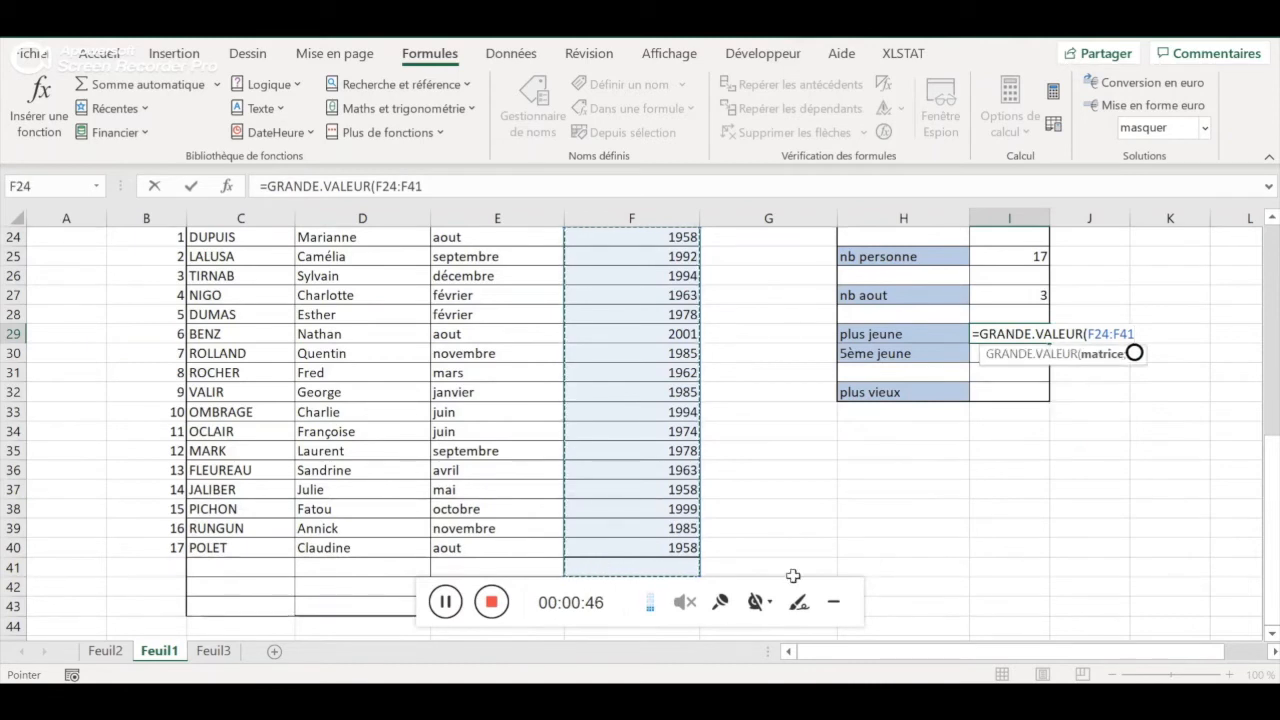
text(;&)
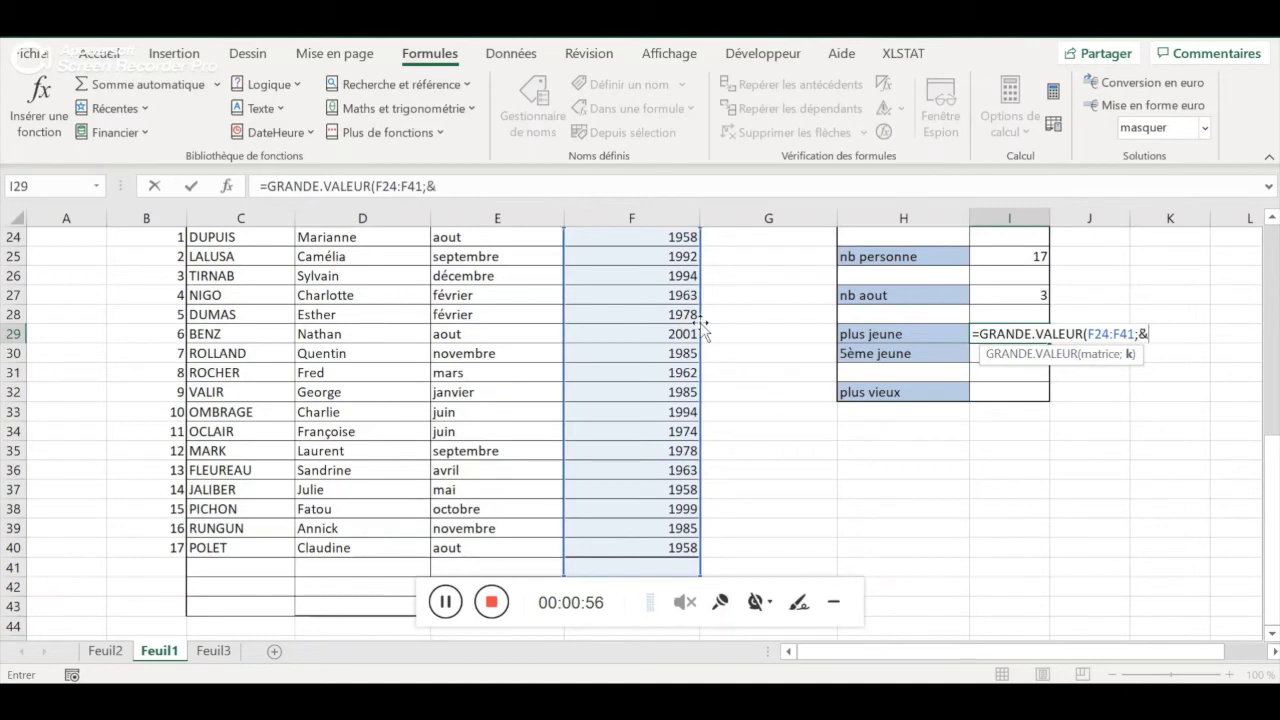
key(BackSpace)
text(1)
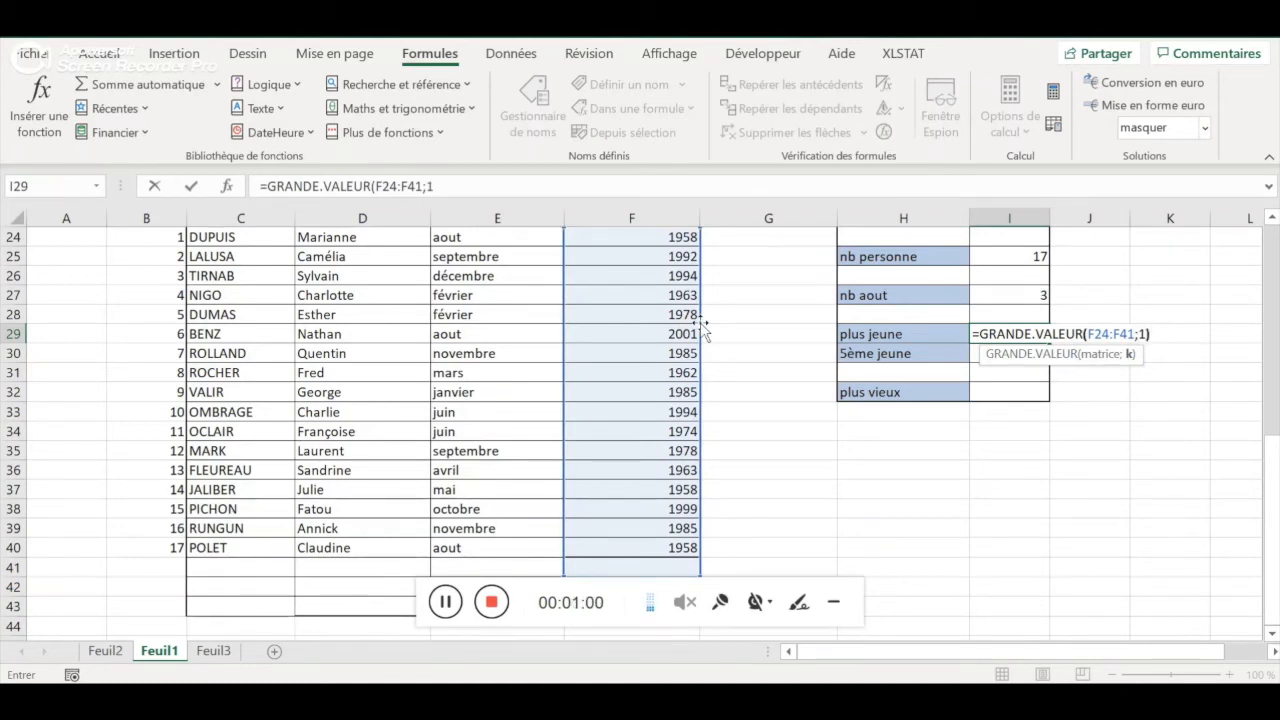
key(Return)
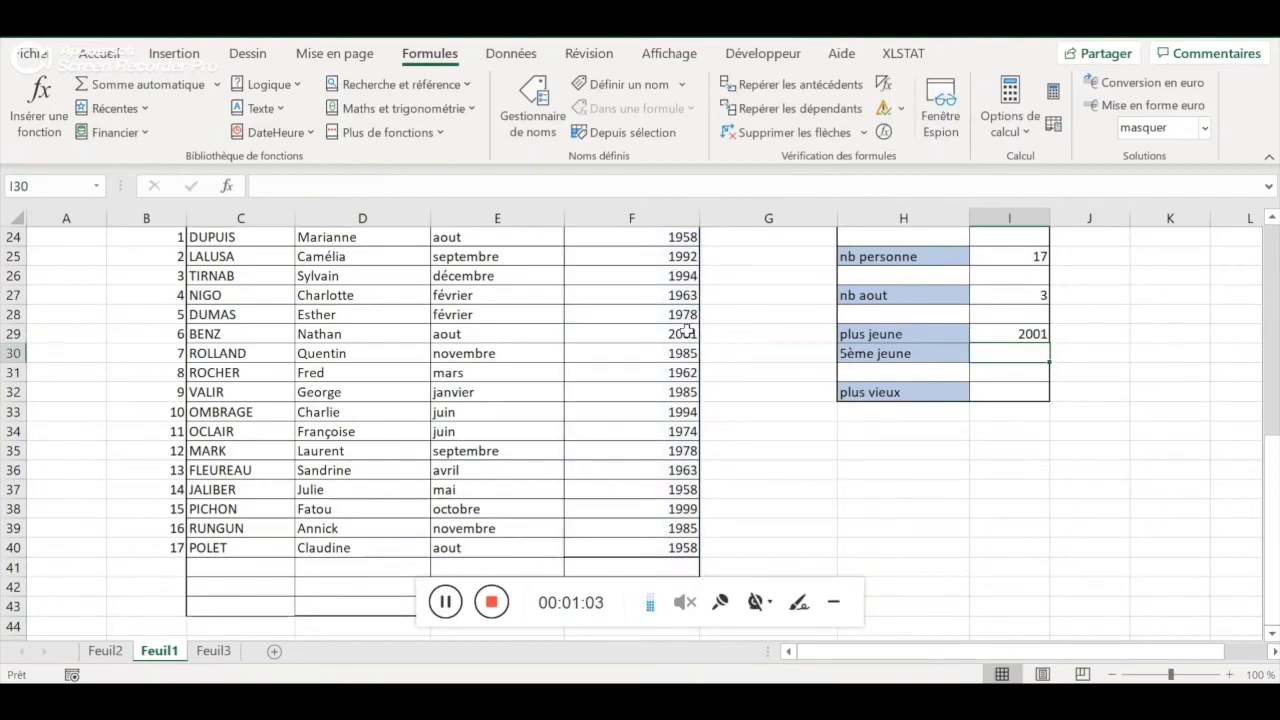
click(686, 333)
click(1002, 337)
Find the fifth-youngest birth year beside 5ème jeune with the formula =GRANDE.VALEUR(F24:F43;5) over the Année de naissance column, and recheck the formula
click(1006, 353)
text(=)
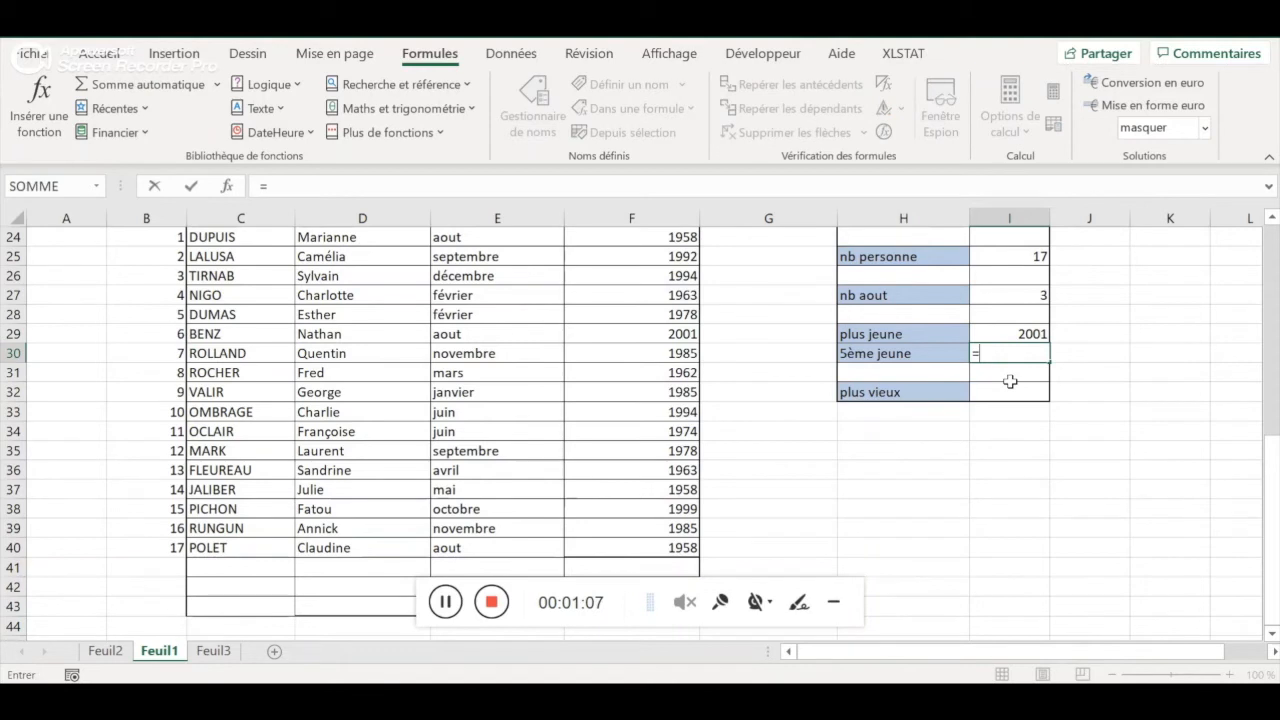
text(Gran)
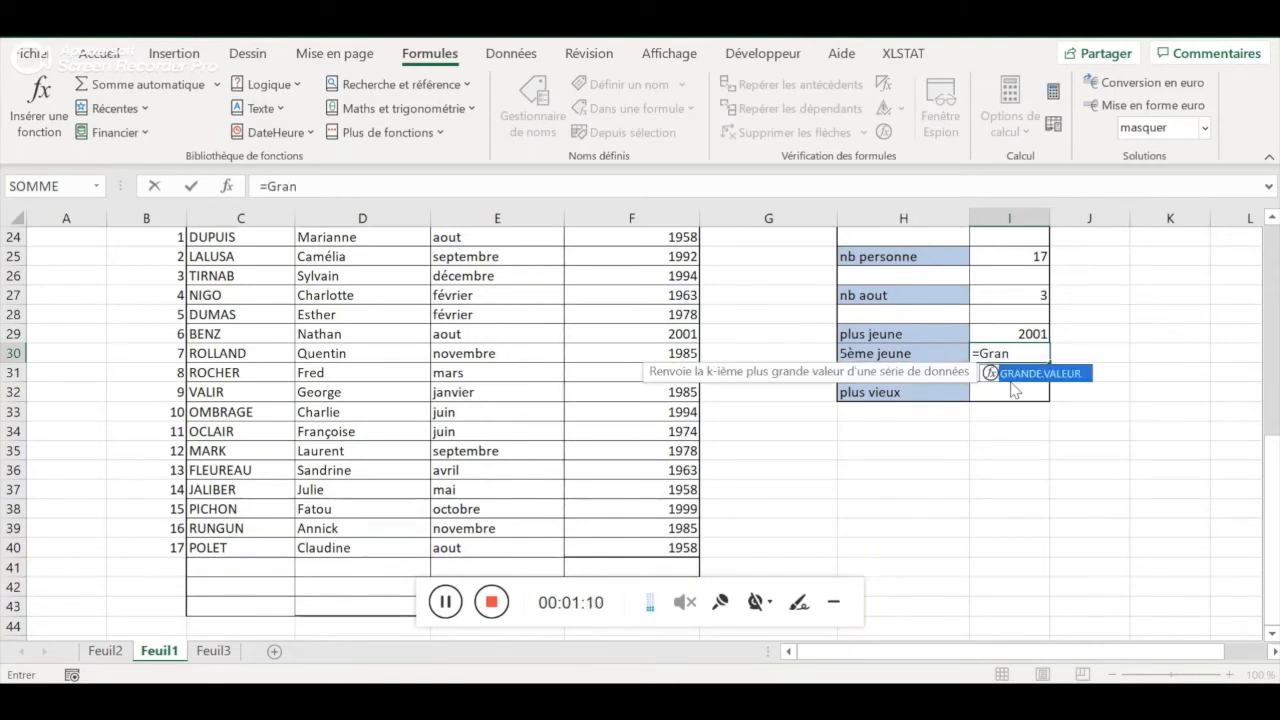
double_click(1015, 373)
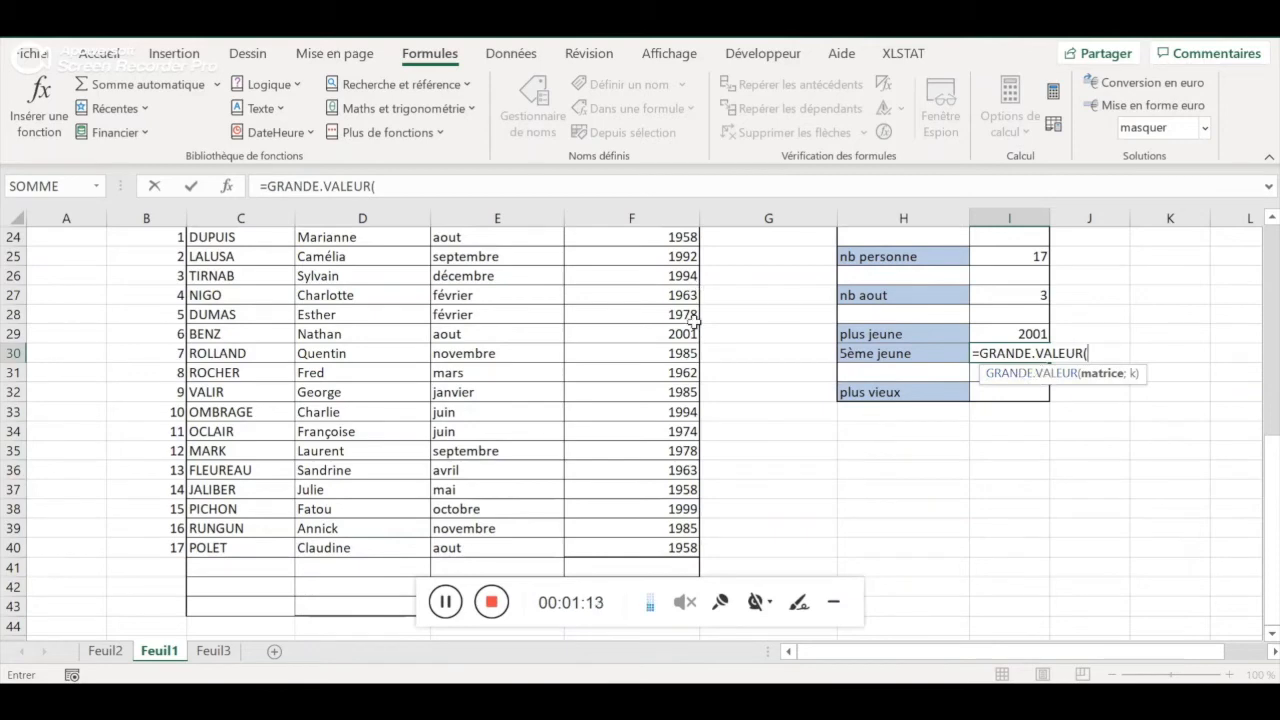
scroll(693, 320, up, 3)
drag(662, 374, 645, 632)
text(;)
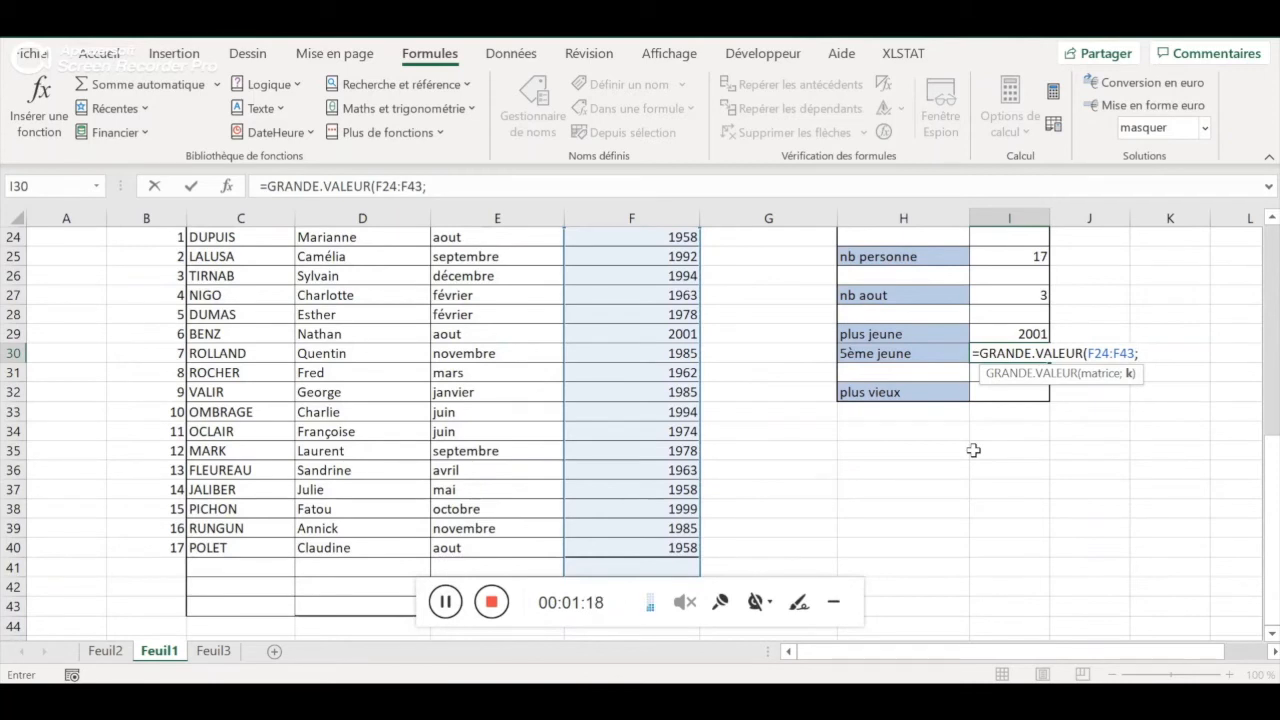
text(5))
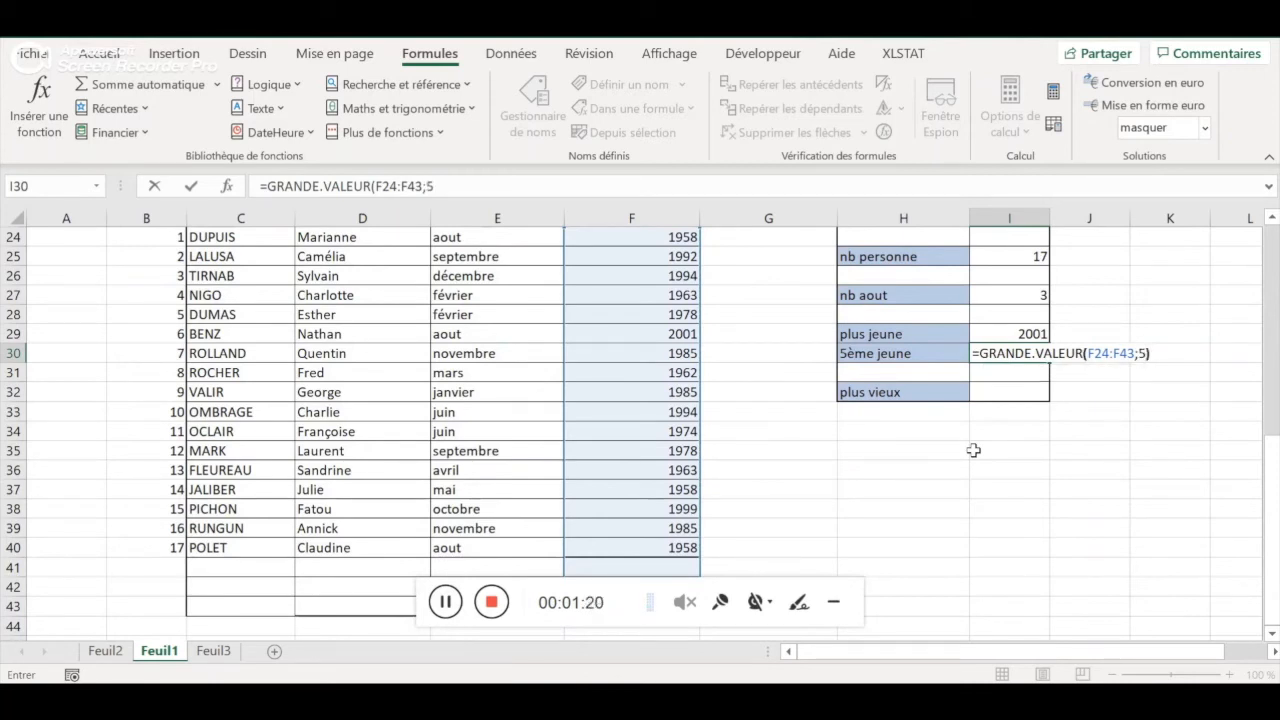
key(Return)
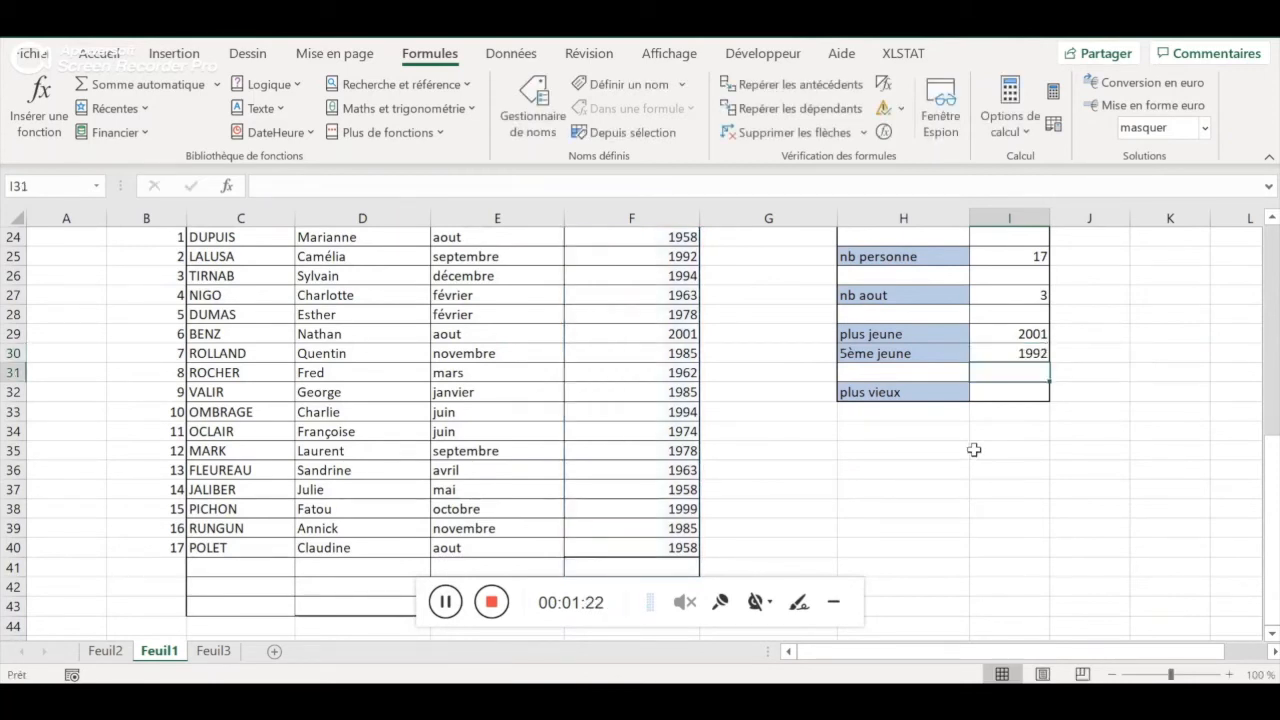
click(1038, 353)
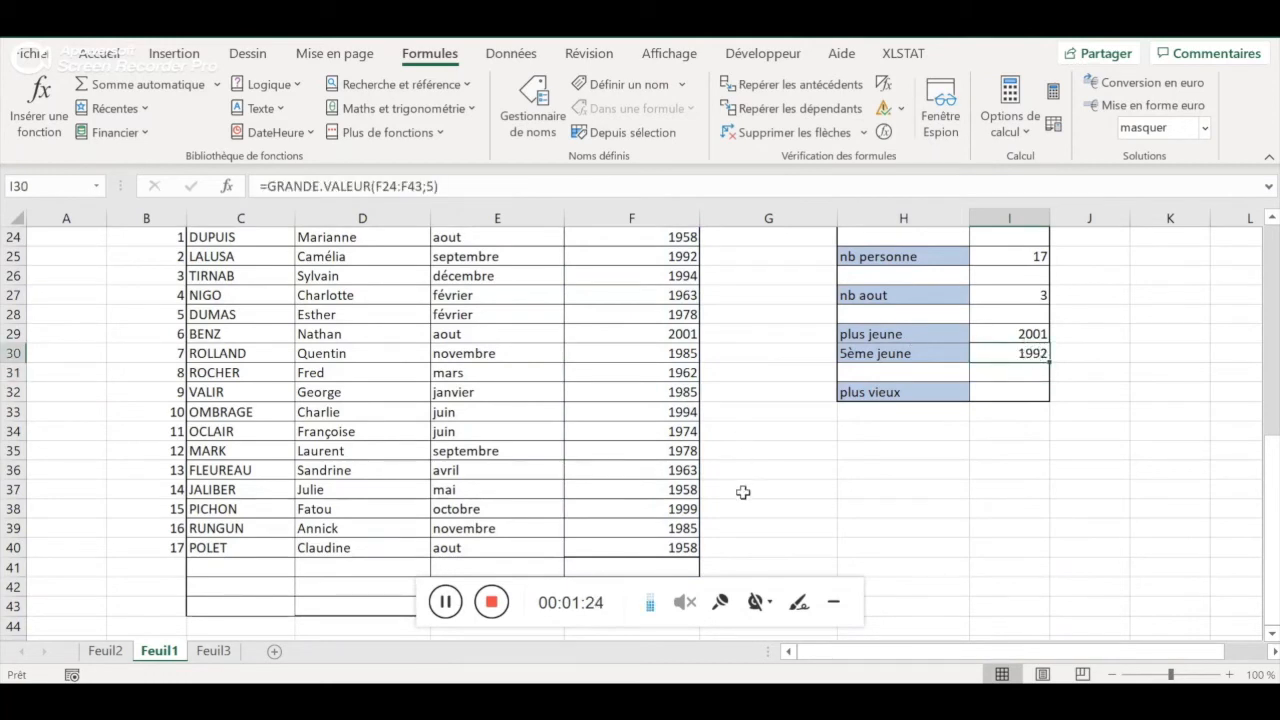
click(453, 602)
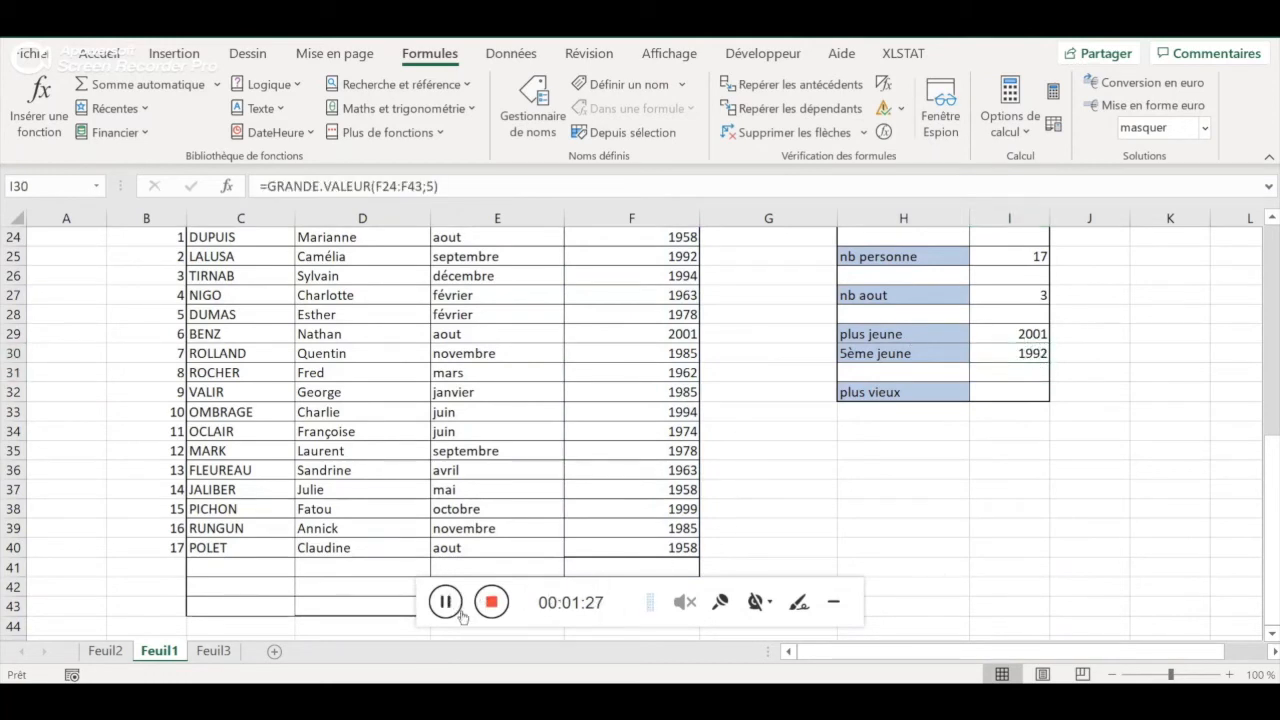
Find the oldest person's birth year beside plus vieux with the formula =PETITE.VALEUR(F24:F41;1) over the Année de naissance column
click(1013, 397)
text(=)
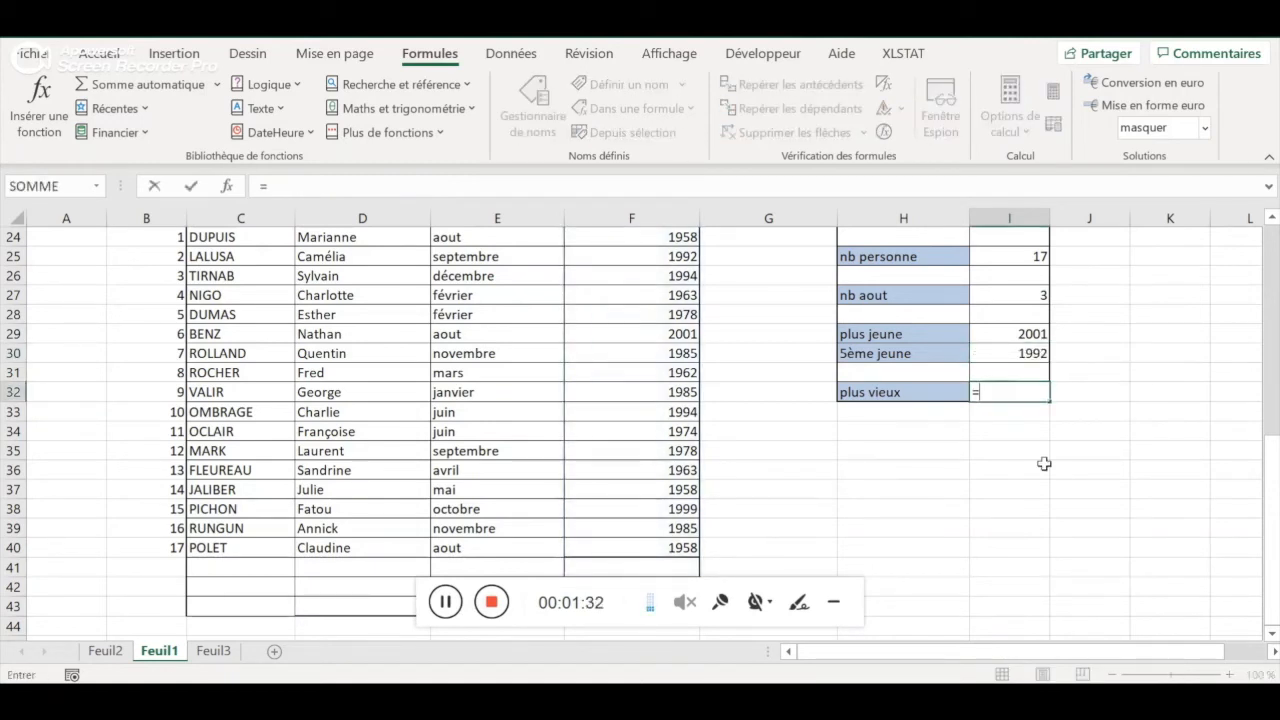
scroll(703, 354, up, 3)
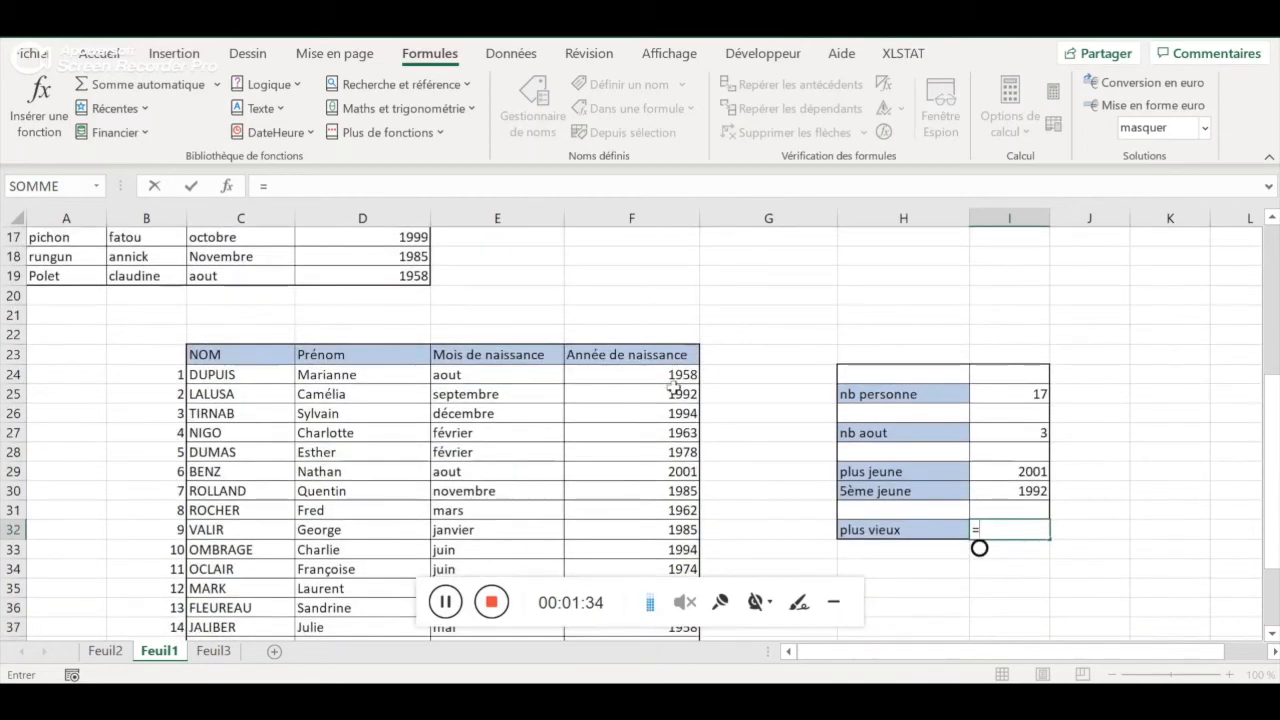
click(660, 375)
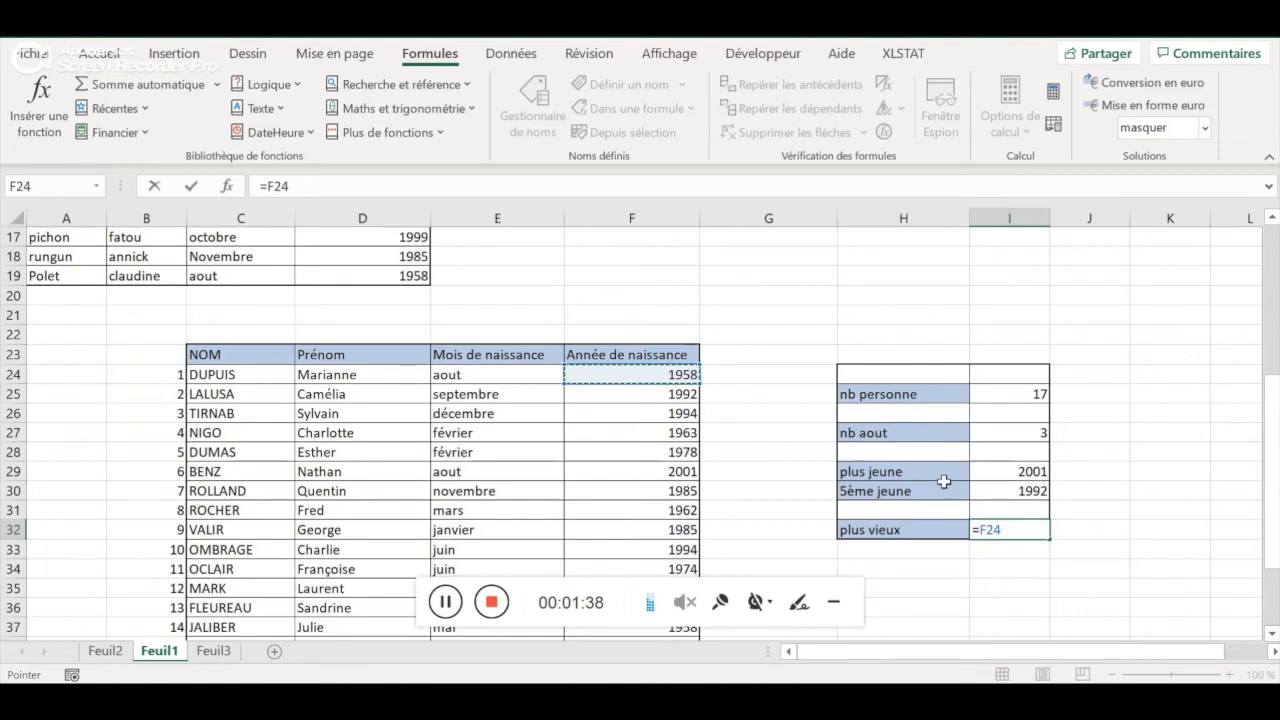
scroll(946, 470, down, 3)
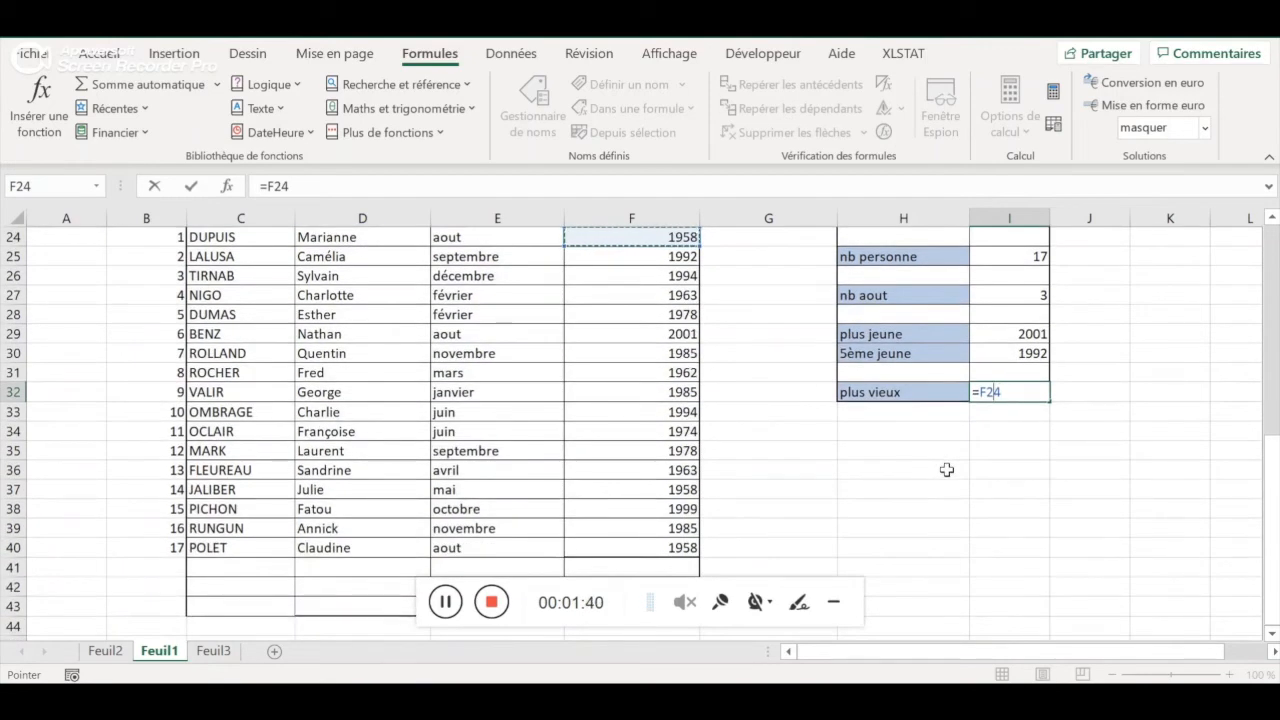
key(BackSpace)
key(BackSpace)
key(BackSpace)
text(peti)
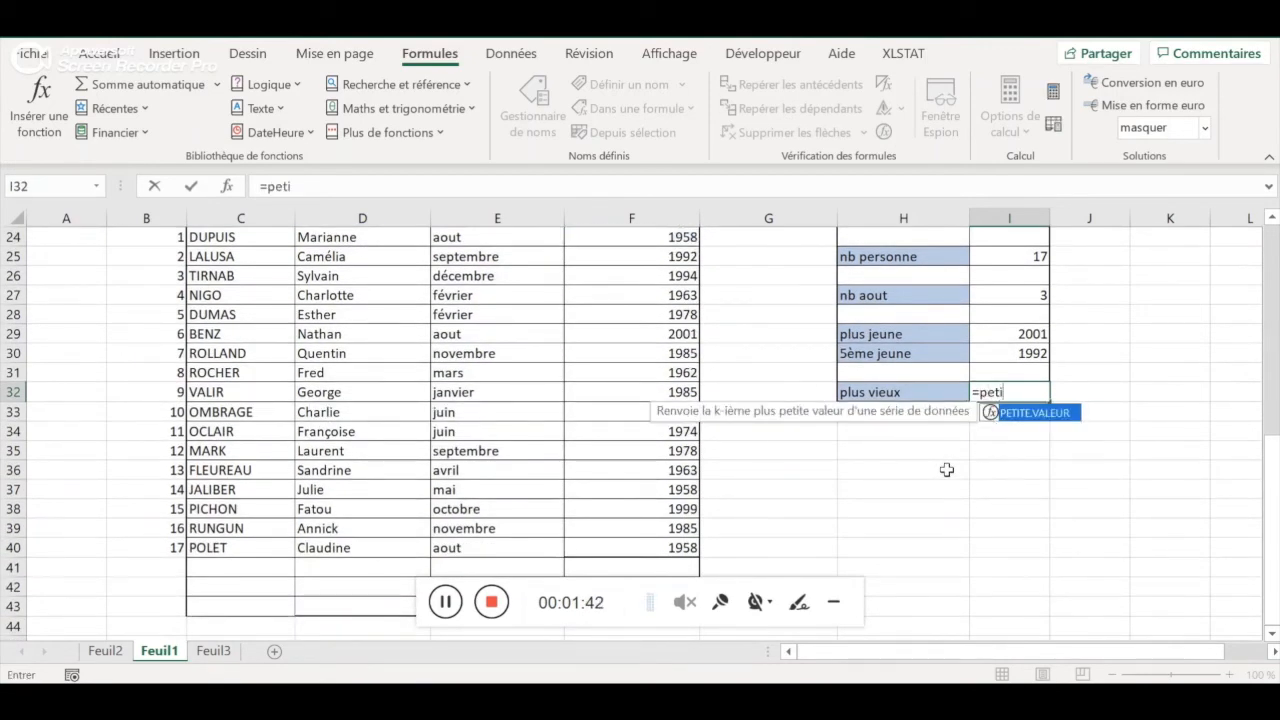
double_click(1020, 413)
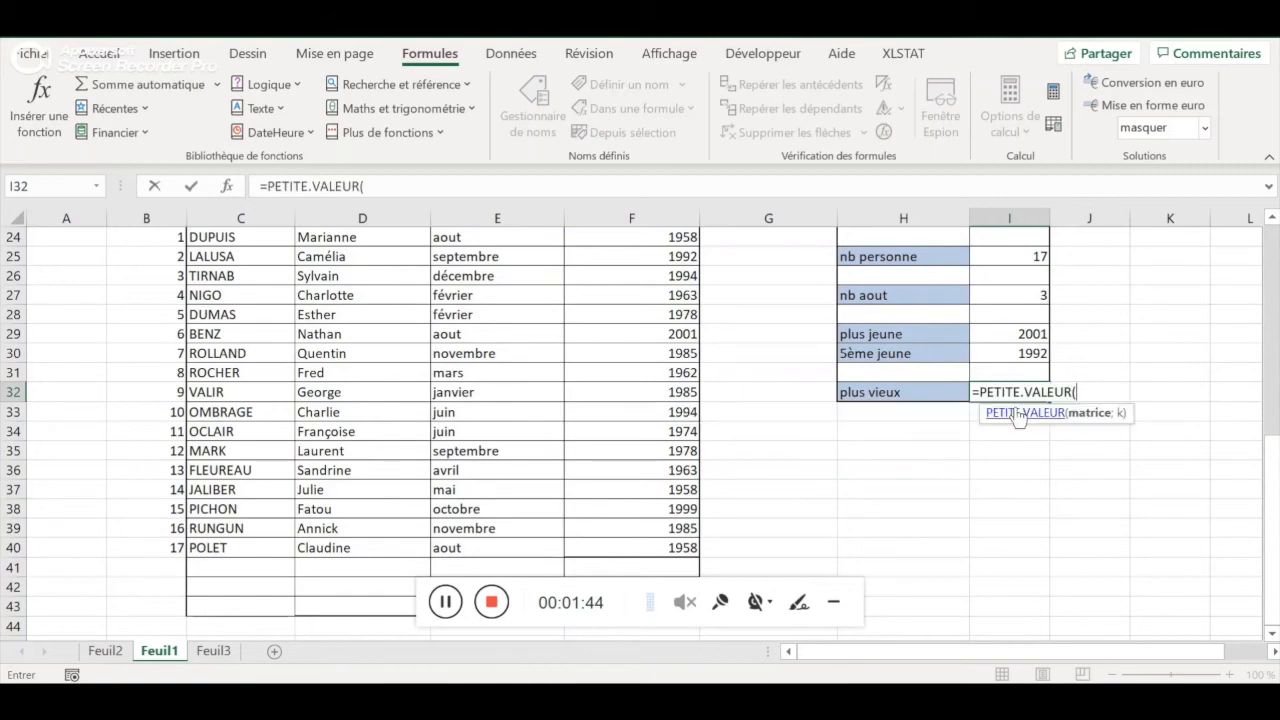
scroll(646, 366, up, 3)
drag(646, 374, 631, 564)
text(;)
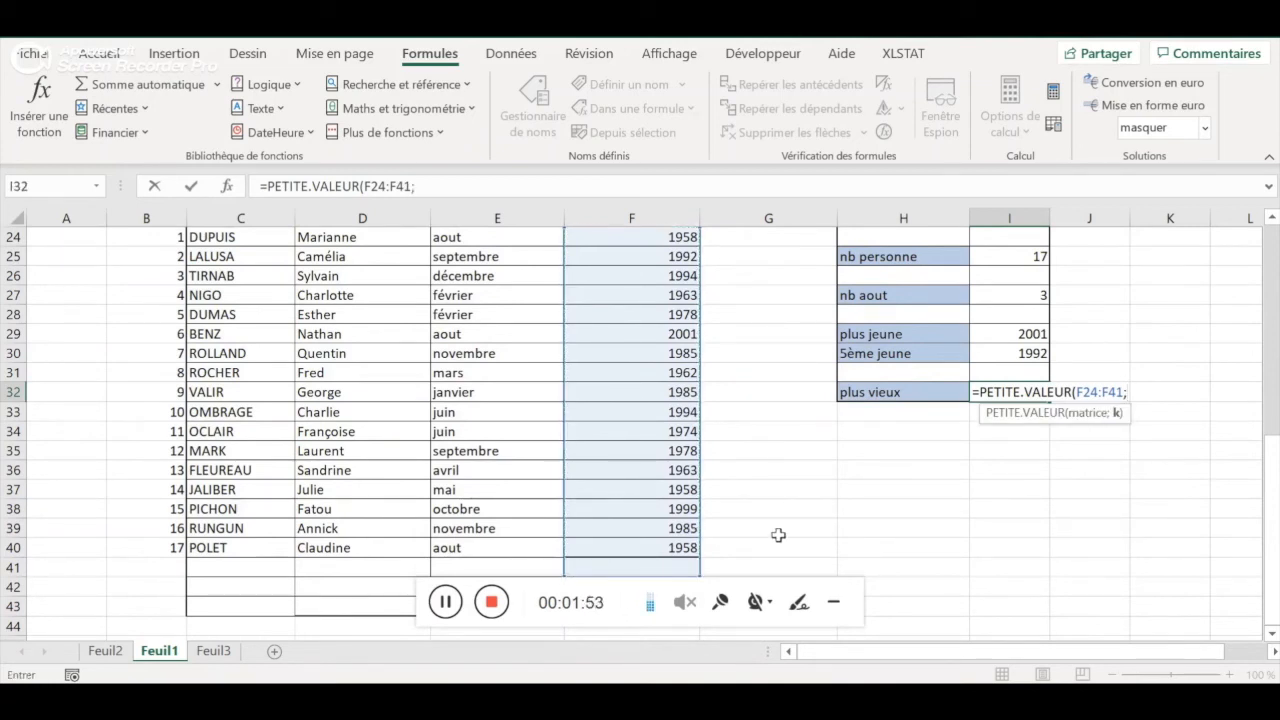
text(1))
key(Return)
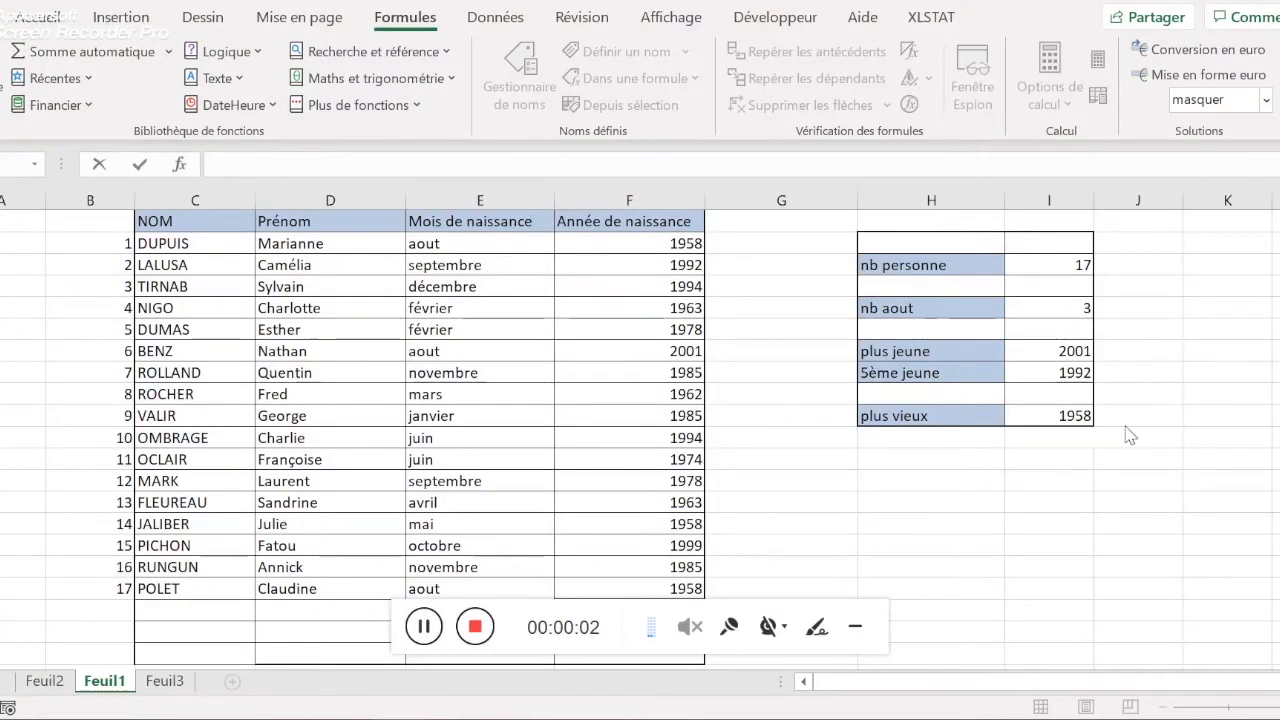
Find the third-smallest birth year in the cell directly below the plus vieux result with the formula =PETITE.VALEUR(F24:F42;3)
click(1088, 446)
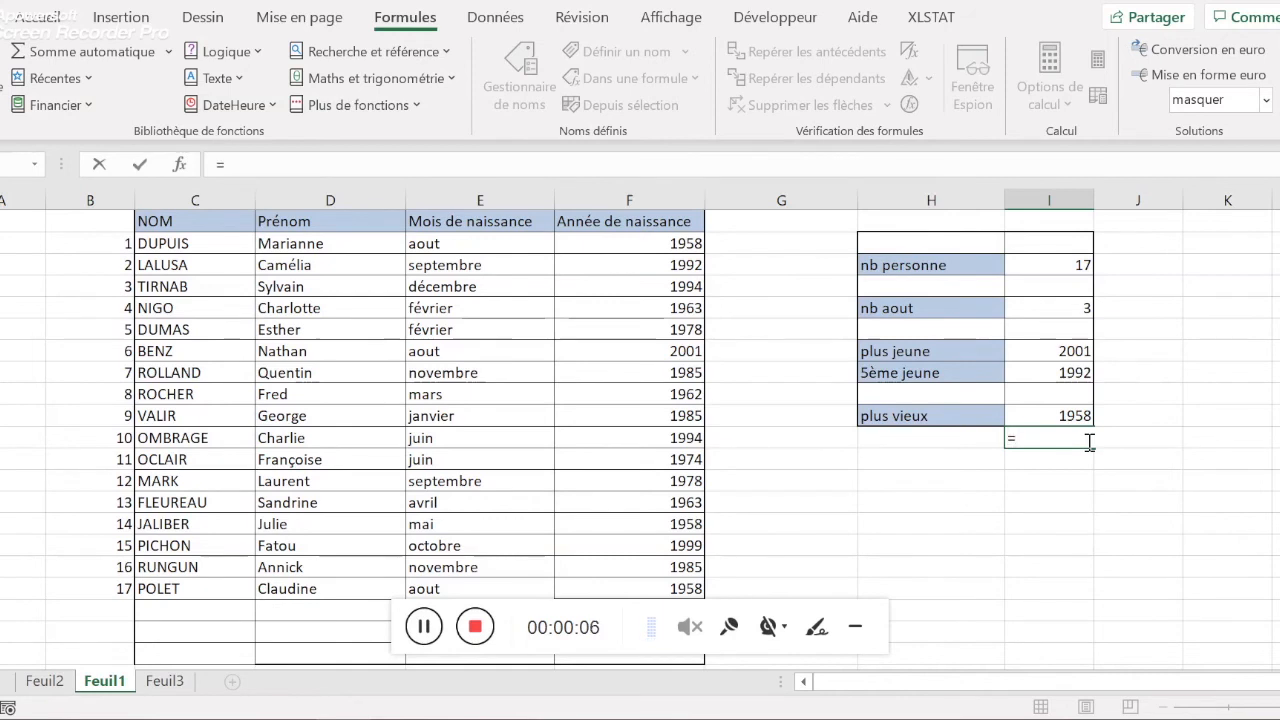
text(=petite)
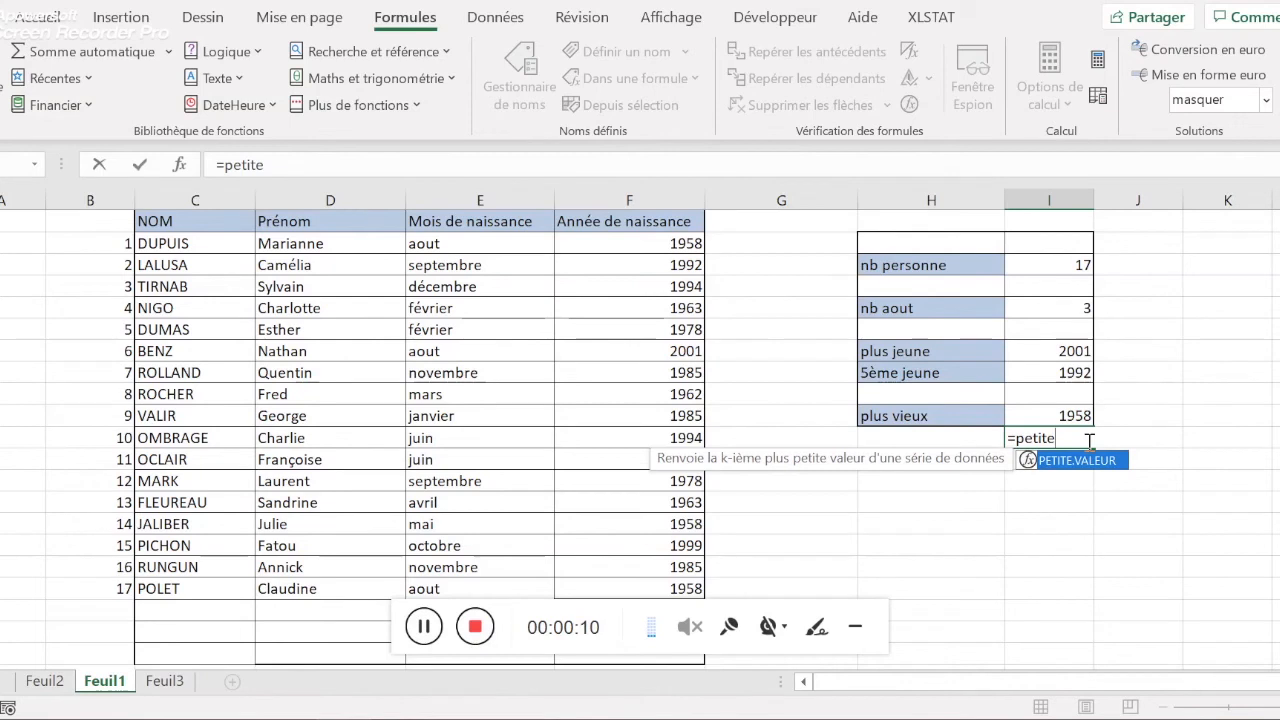
double_click(1097, 461)
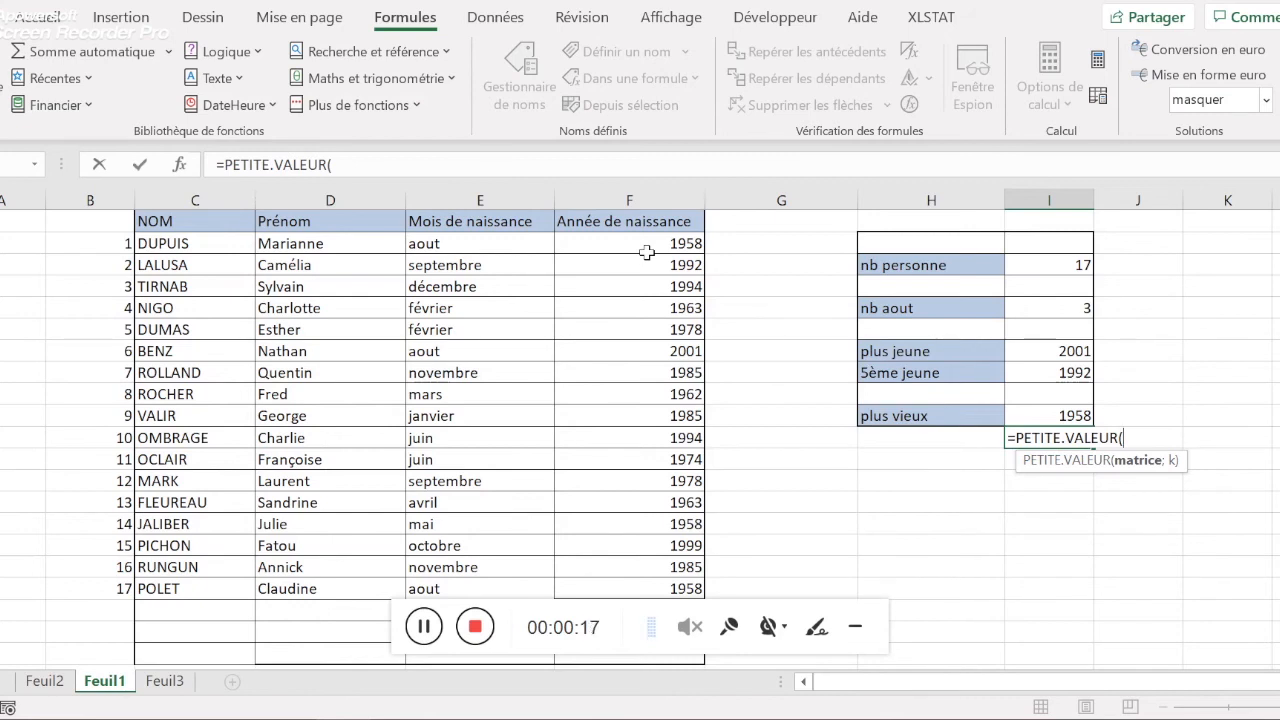
click(647, 250)
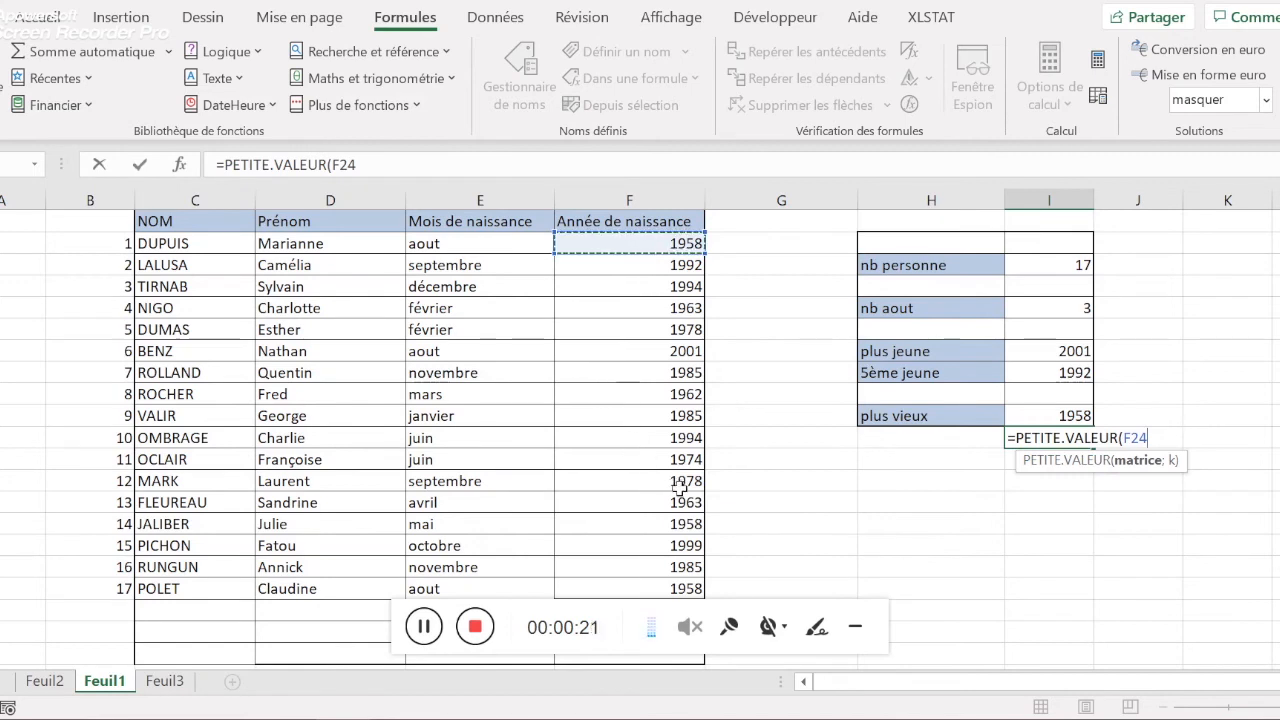
click(689, 591)
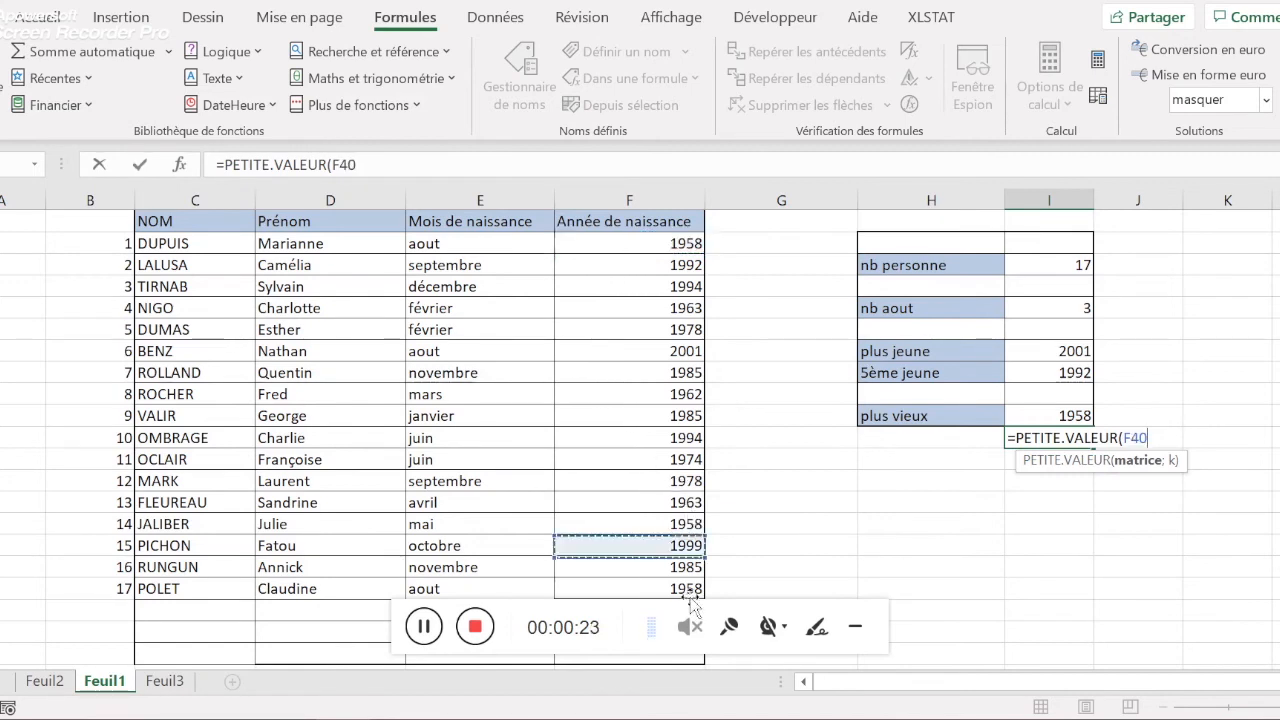
click(685, 525)
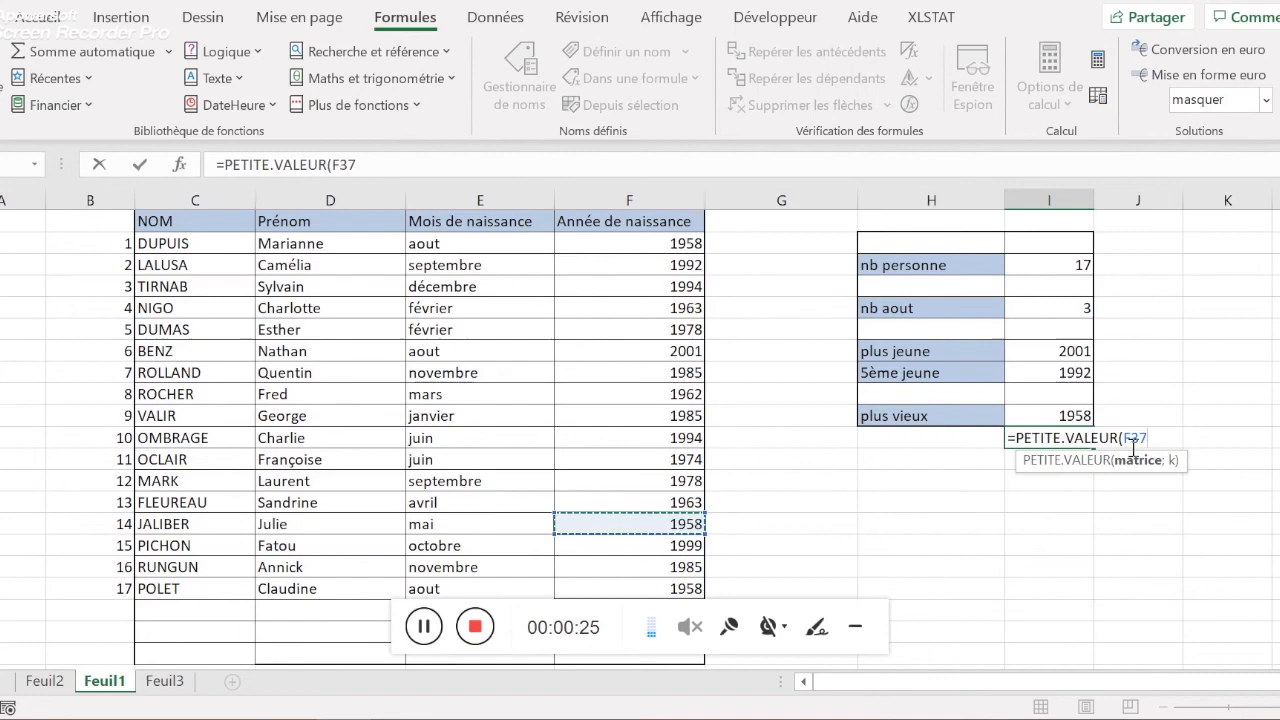
click(644, 245)
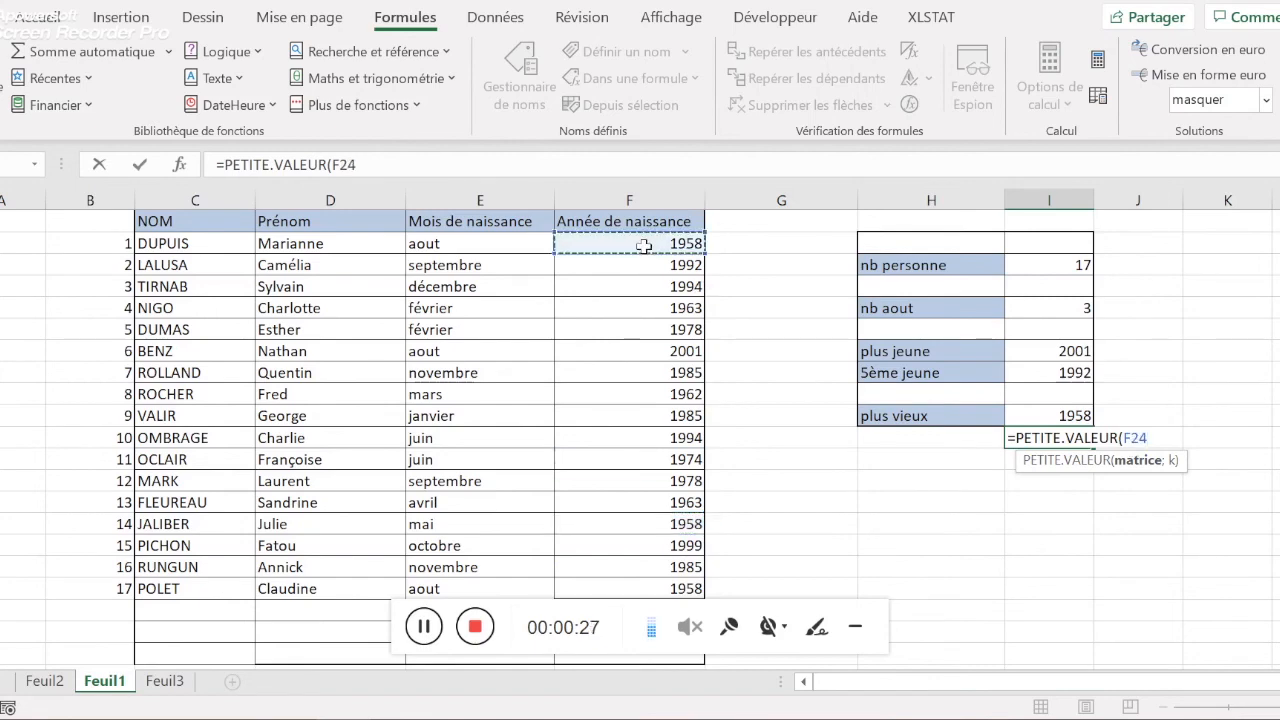
drag(644, 245, 620, 566)
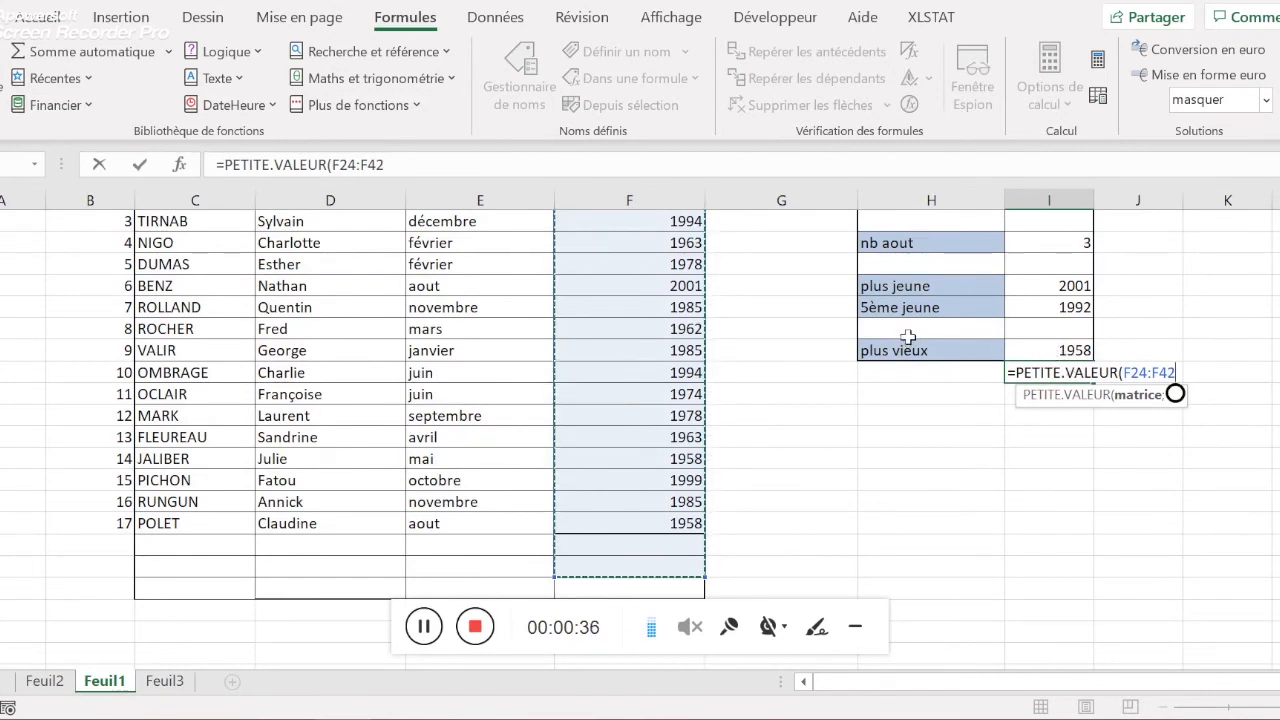
text(;)
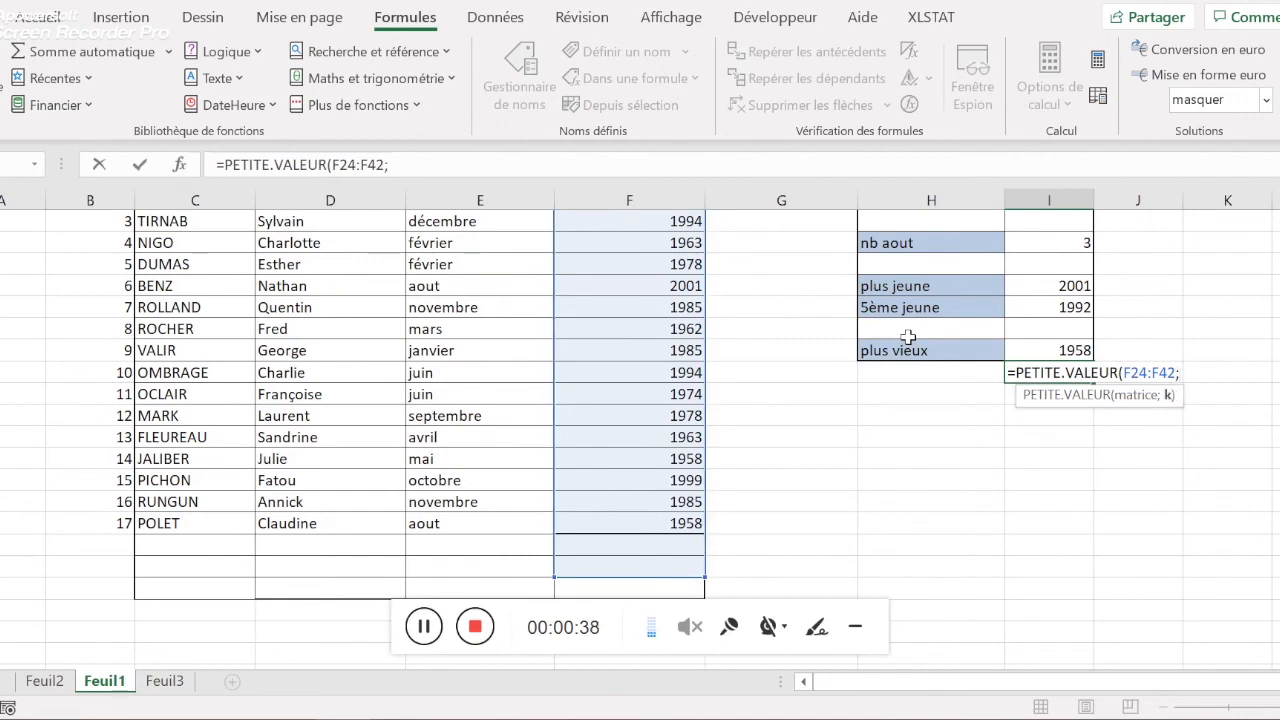
text(3))
key(Return)
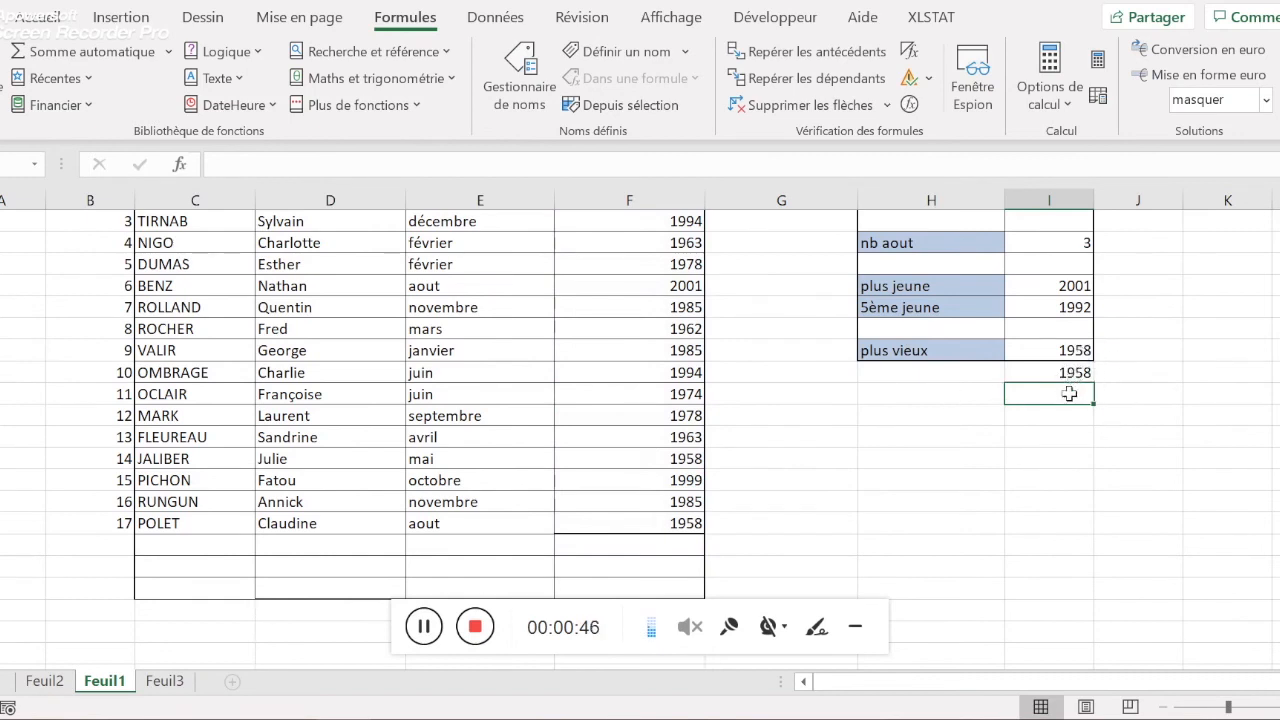
Find the fourth-smallest birth year two cells below the plus vieux result with the formula =PETITE.VALEUR(F24:F40;4), and recheck the formula
text(=)
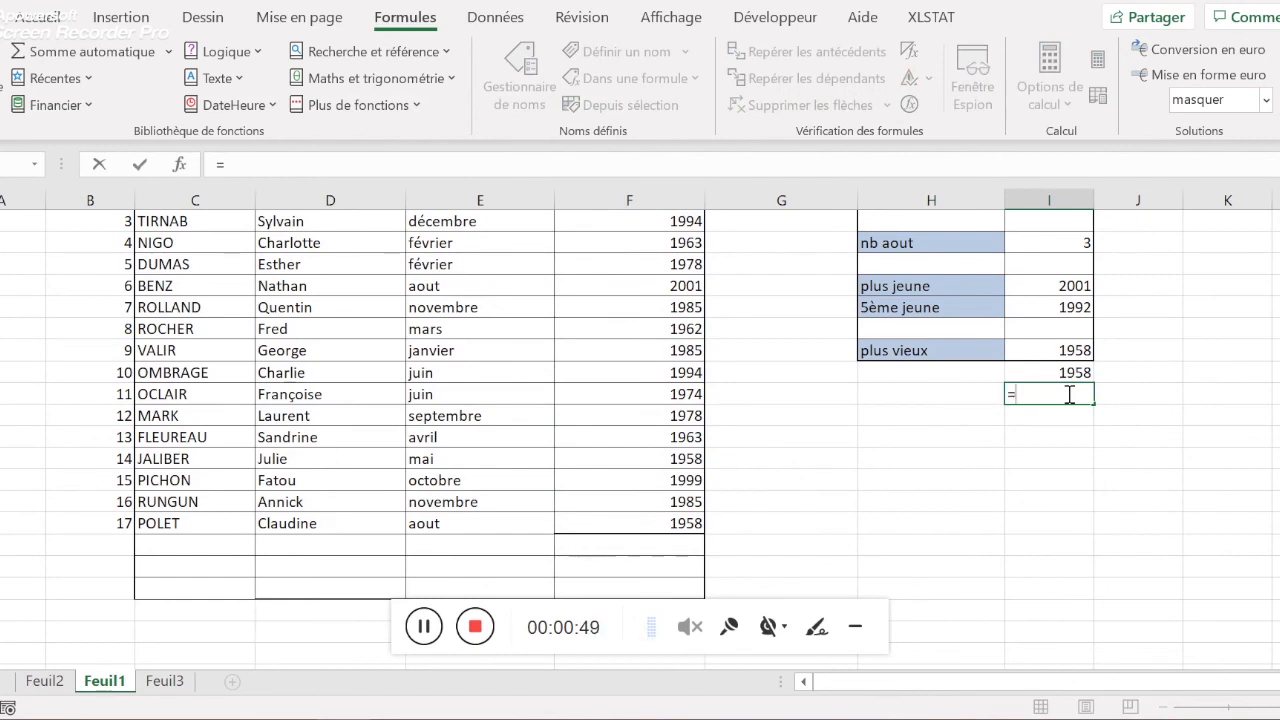
text(peto)
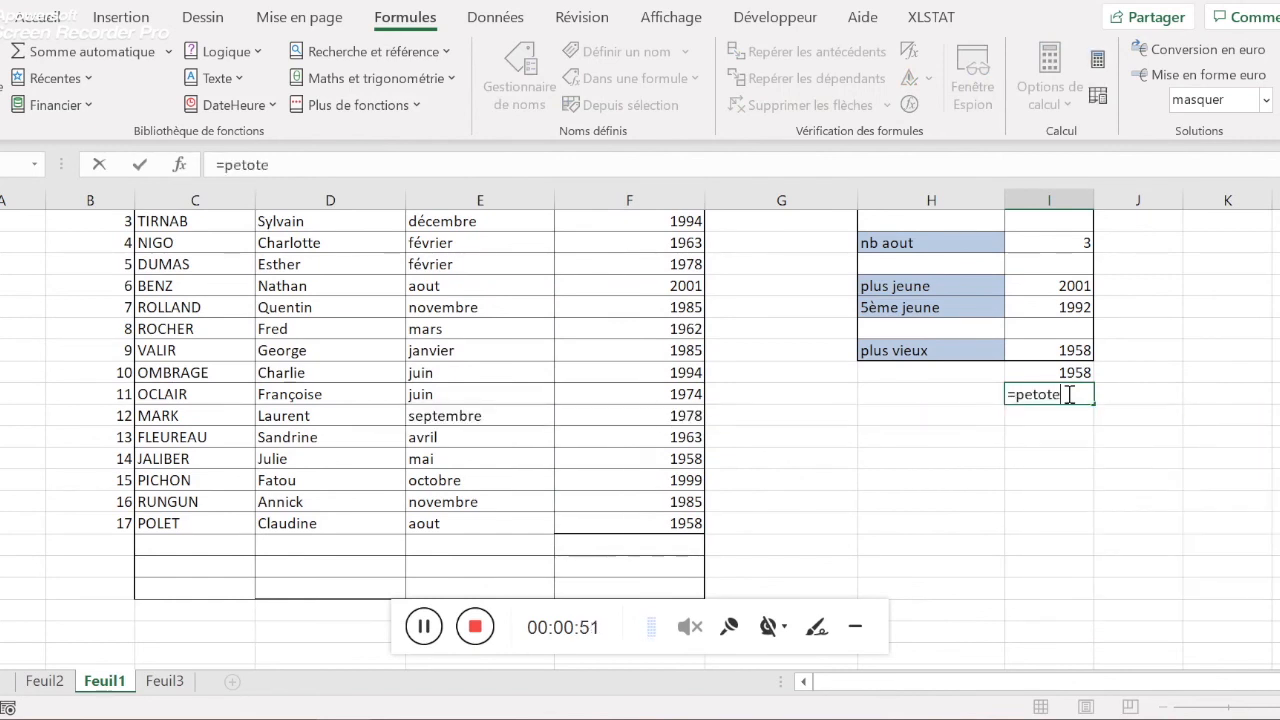
text(te)
key(BackSpace)
key(BackSpace)
key(BackSpace)
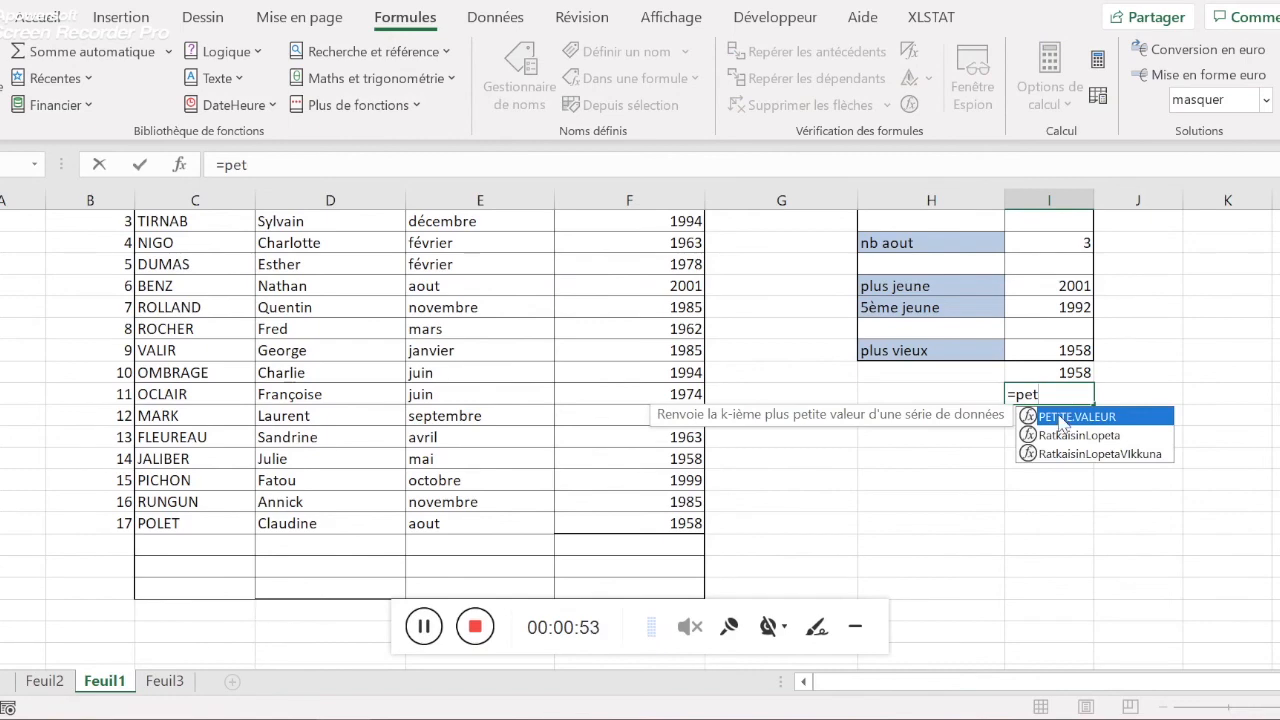
double_click(1062, 418)
drag(697, 533, 655, 266)
text(;)
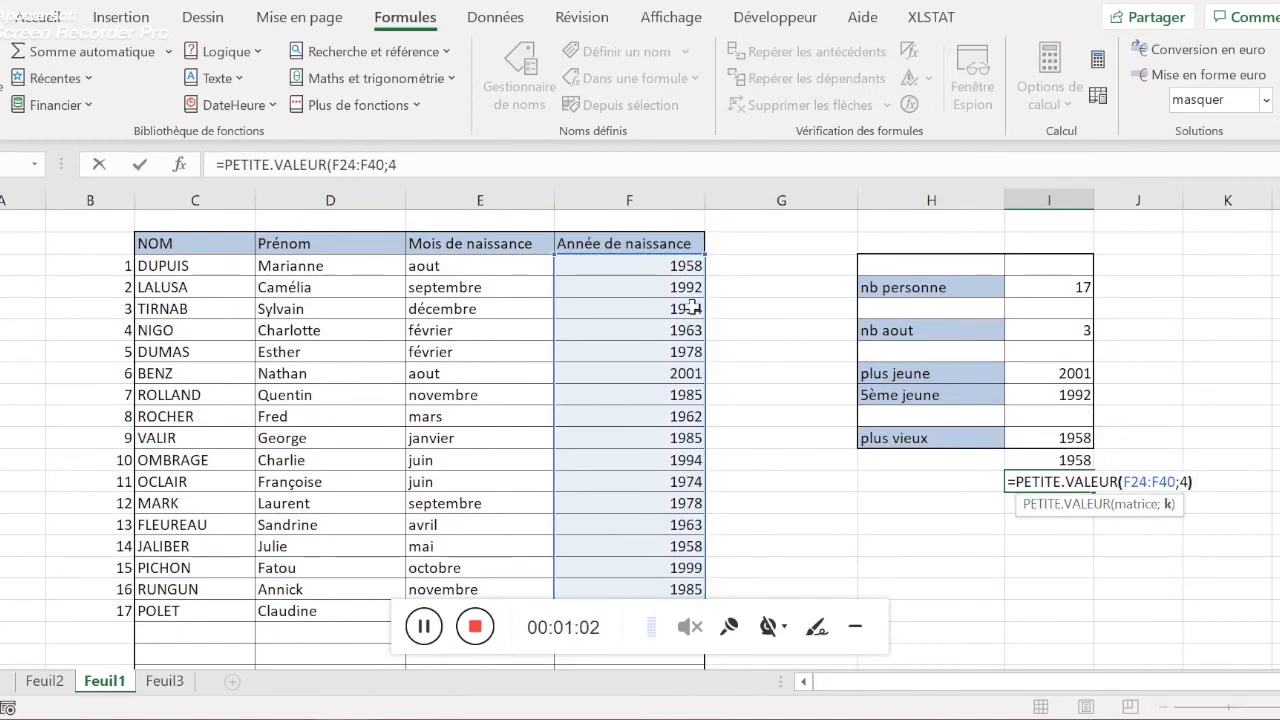
text(4))
key(Return)
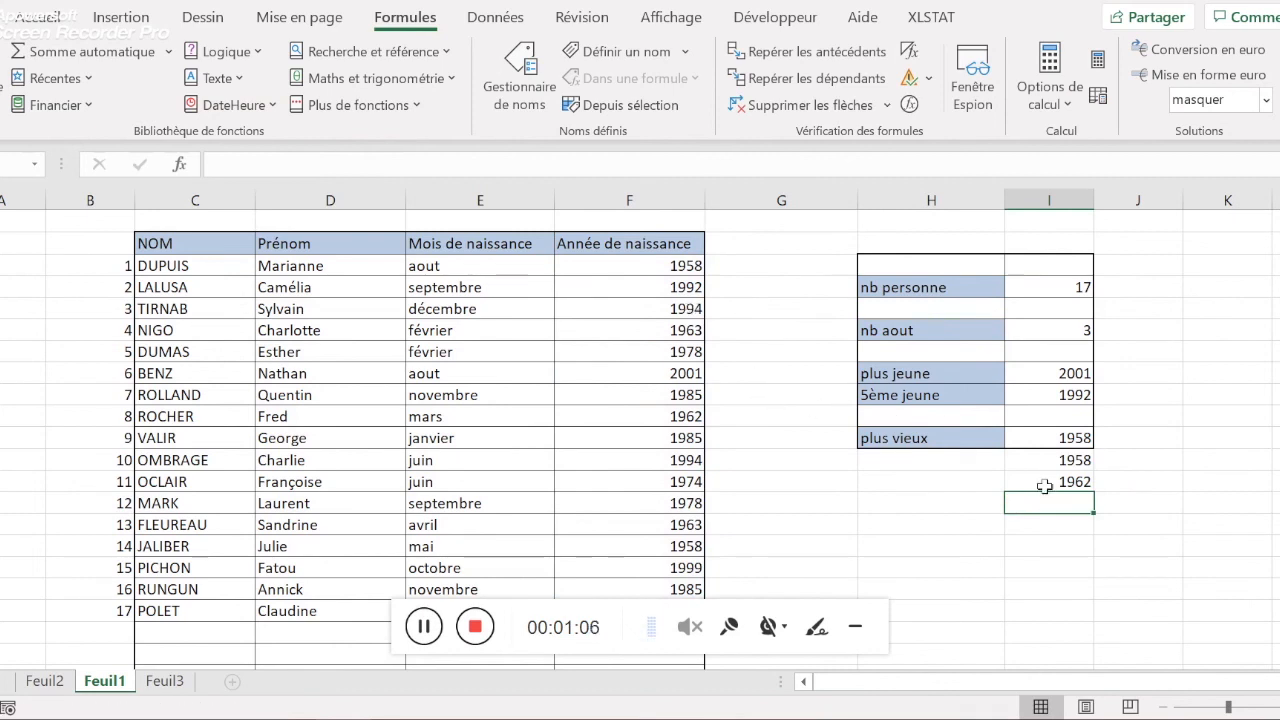
click(1046, 483)
Look over the orange summary table above the blue one on Feuil1 and return to the title sheet Feuil2
click(422, 625)
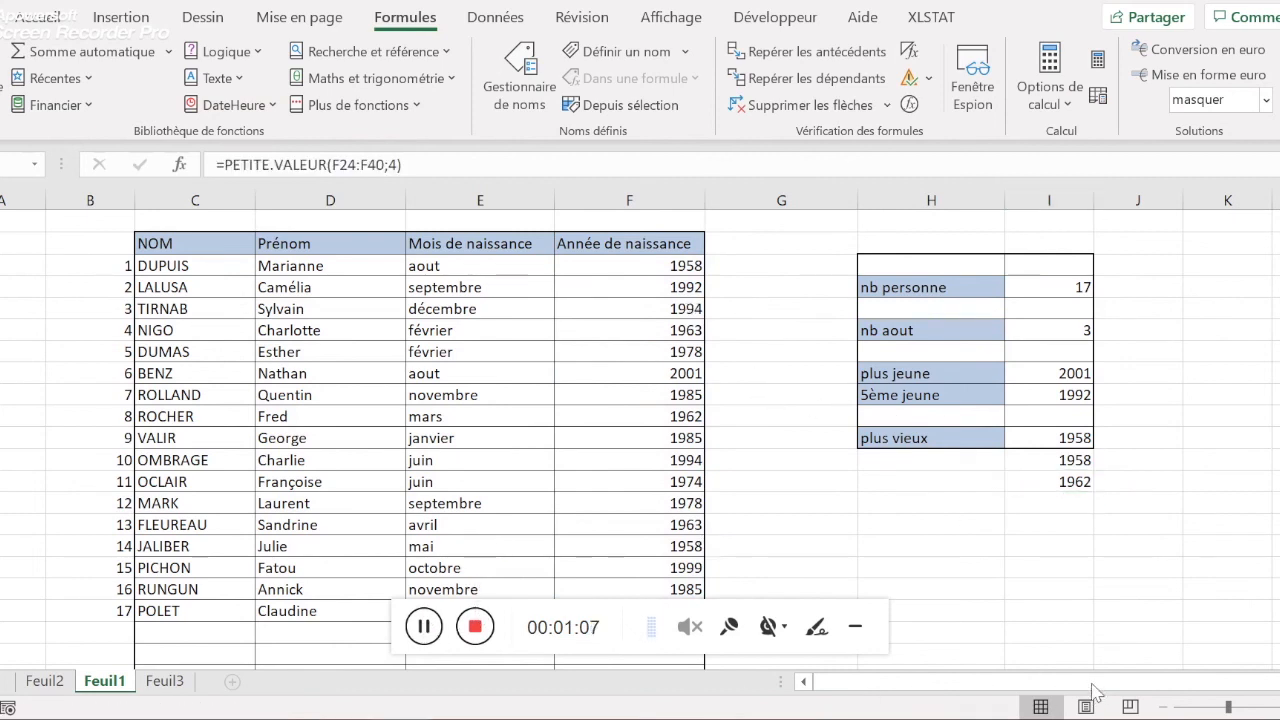
click(1161, 709)
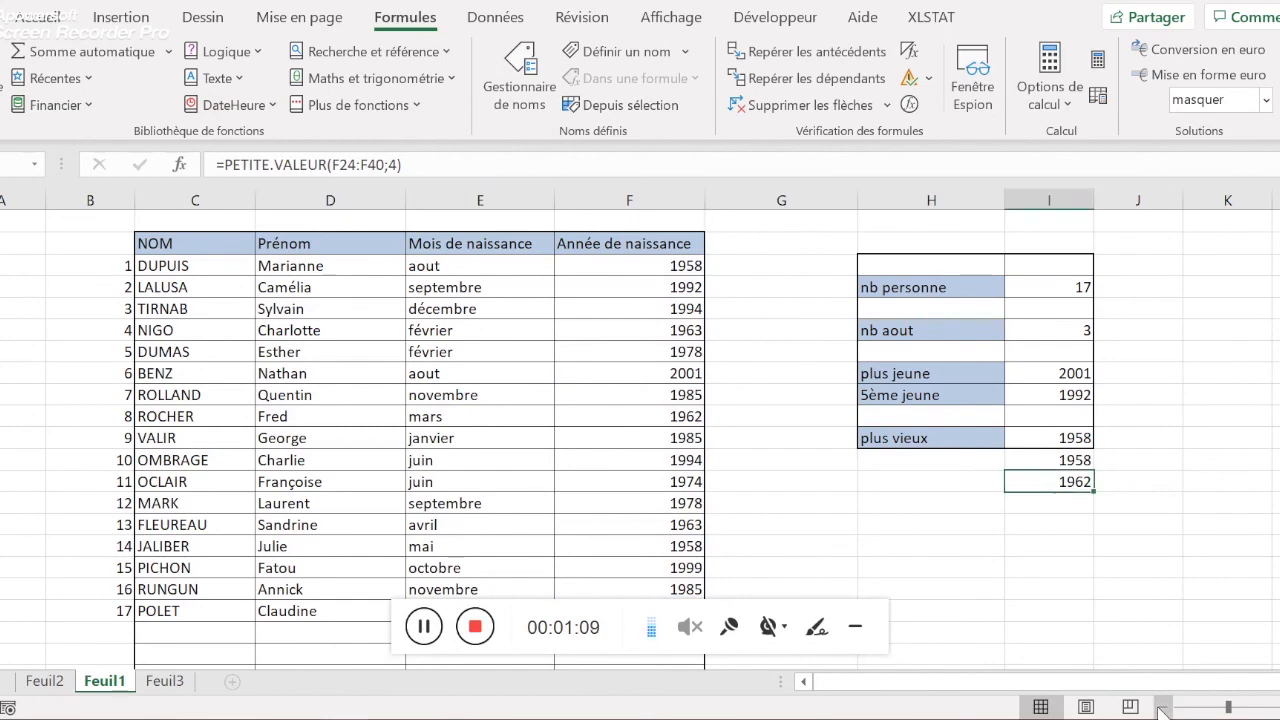
click(1161, 709)
scroll(649, 489, up, 6)
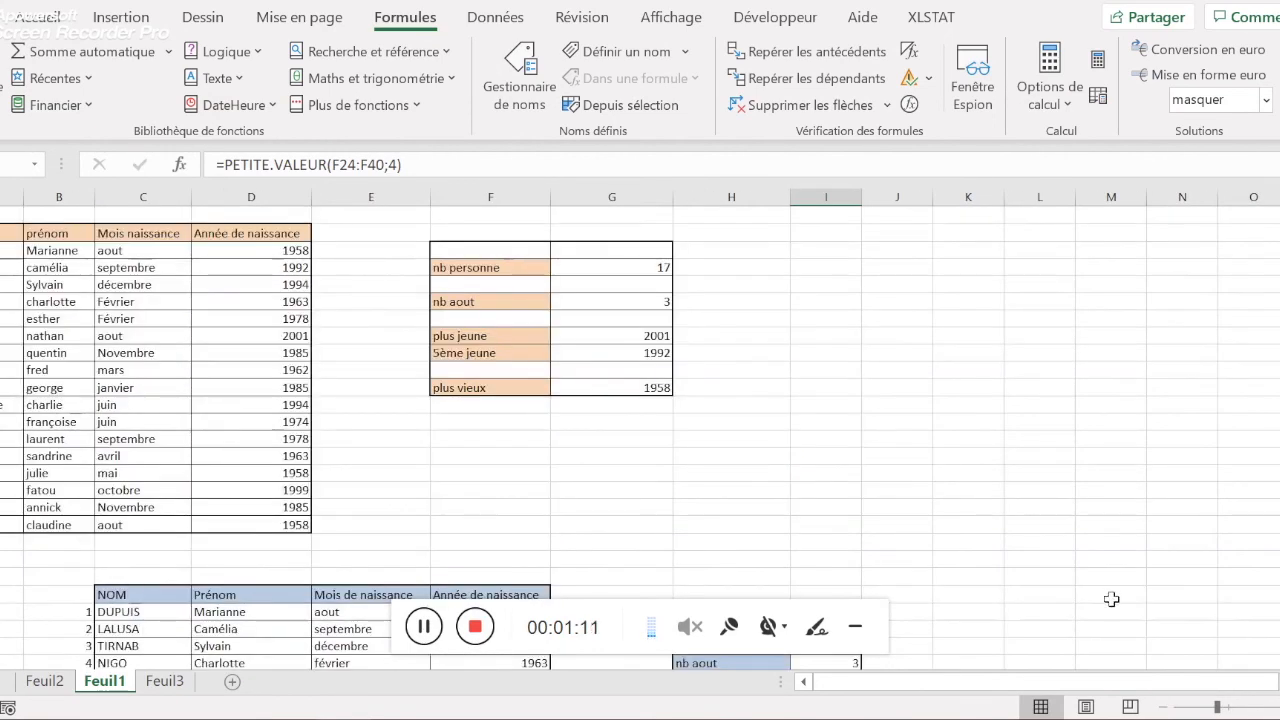
click(44, 682)
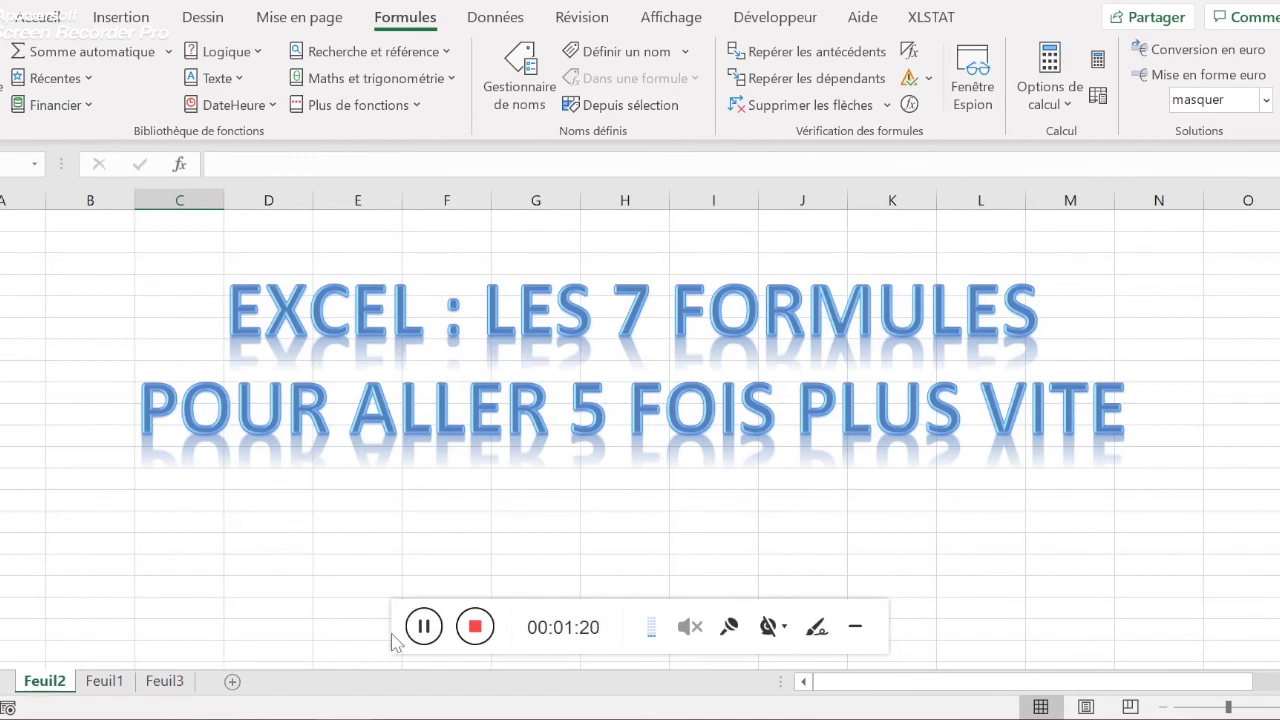
click(475, 628)
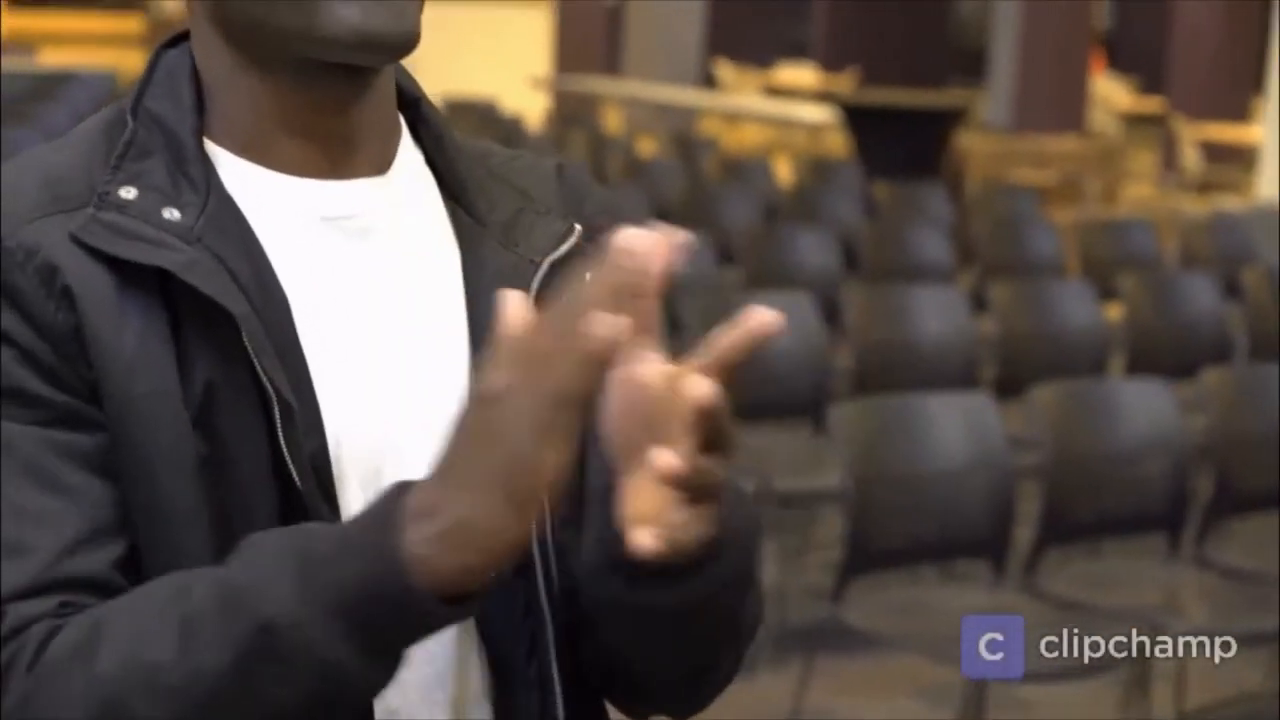